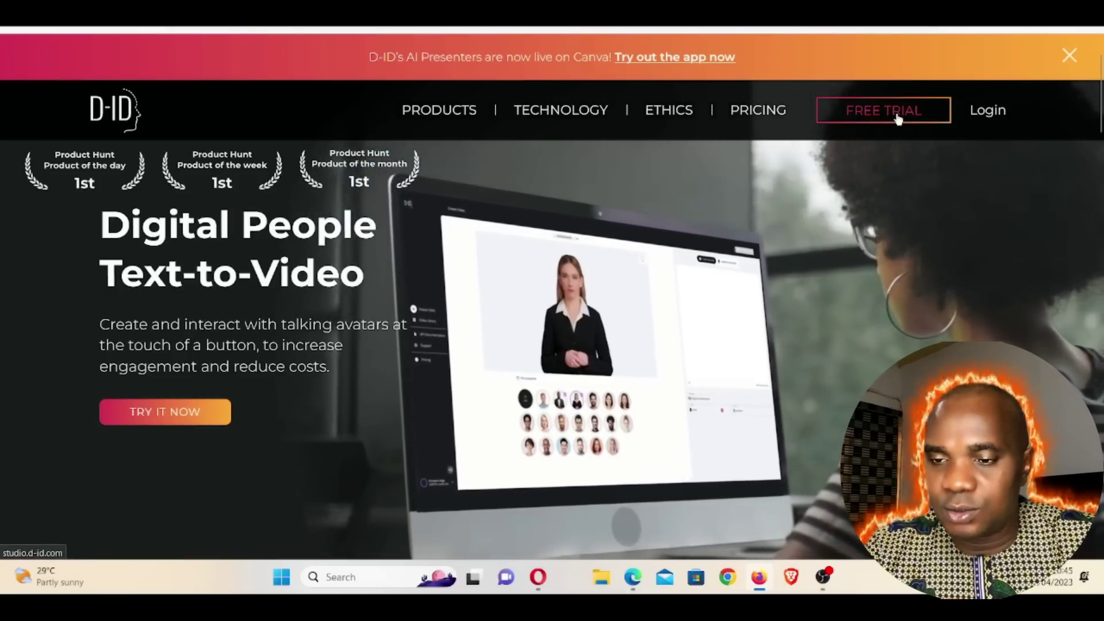
Start the D-ID free trial and a new video to reach the sign-in page
{"action": "left_click", "coordinate": [895, 114]}
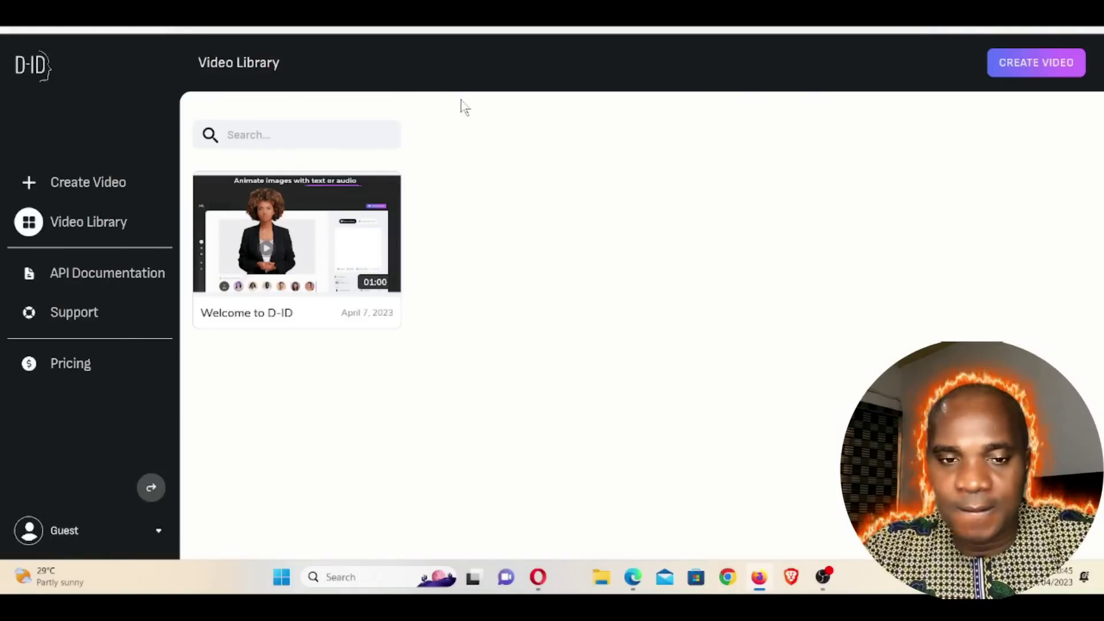
{"action": "left_click", "coordinate": [1021, 72]}
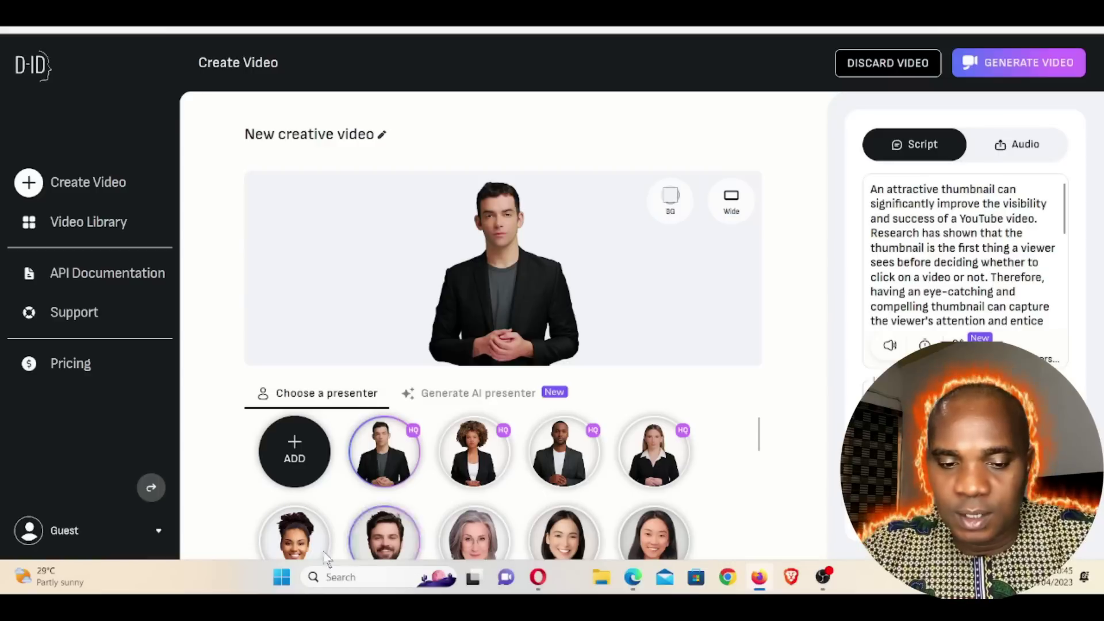
{"action": "mouse_move", "coordinate": [295, 452]}
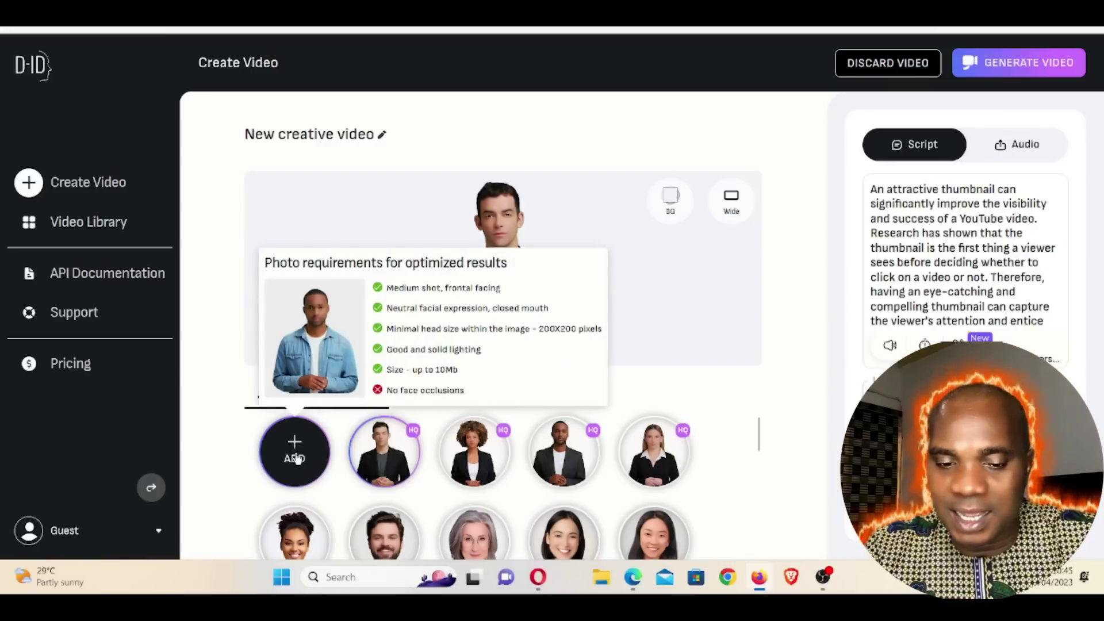
{"action": "left_click", "coordinate": [295, 454]}
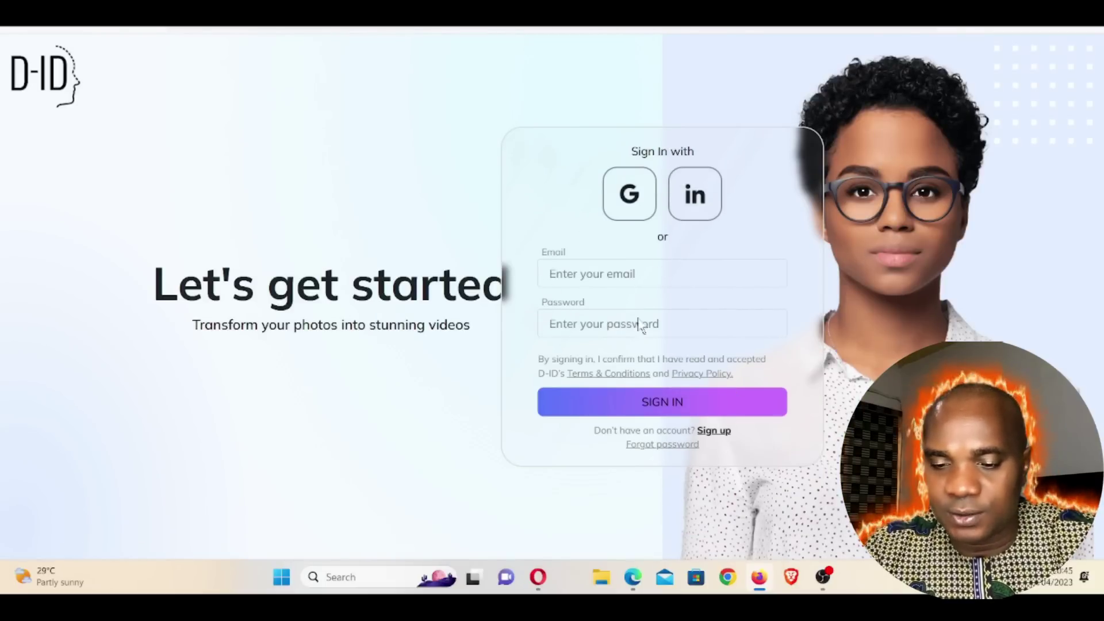
Sign up for a new D-ID account with full name, email and password, accepting the terms
{"action": "left_click", "coordinate": [716, 431]}
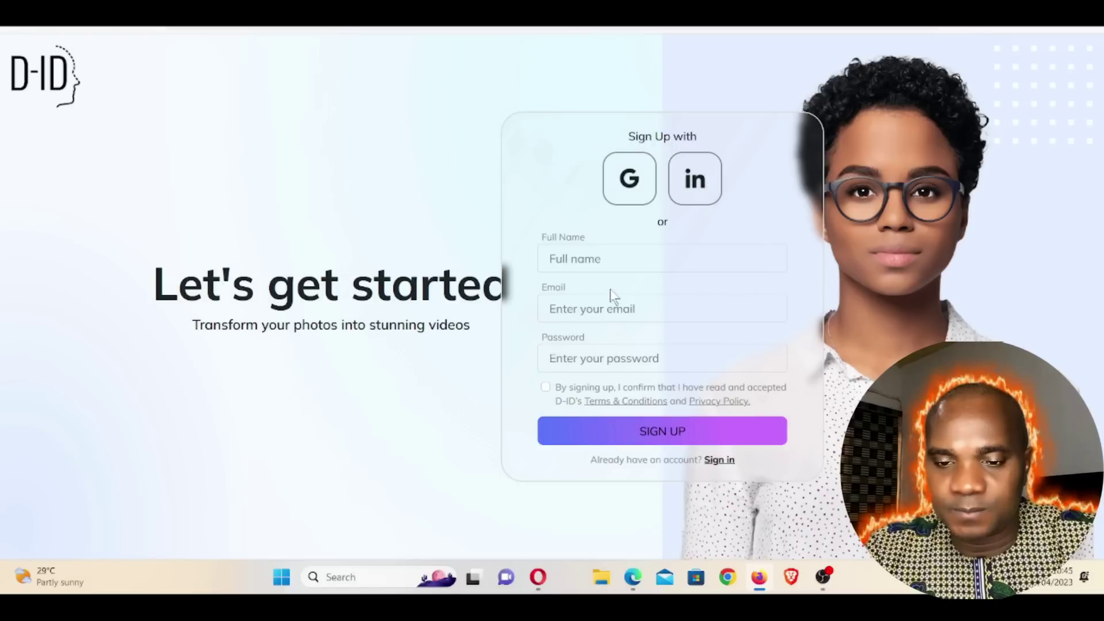
{"action": "left_click", "coordinate": [602, 257]}
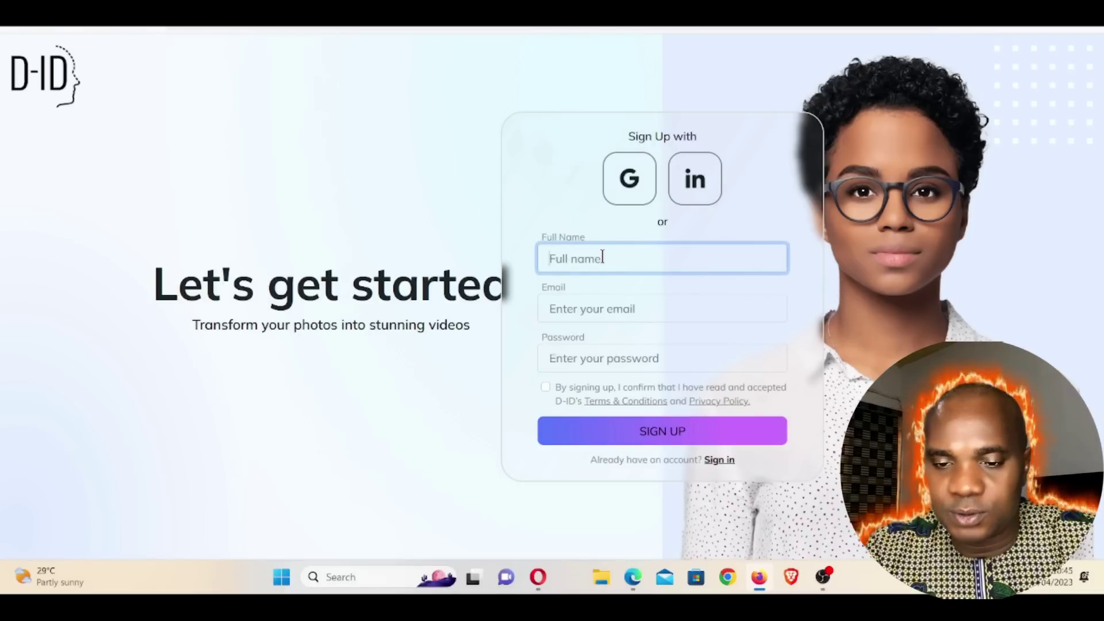
{"action": "type", "text": "K"}
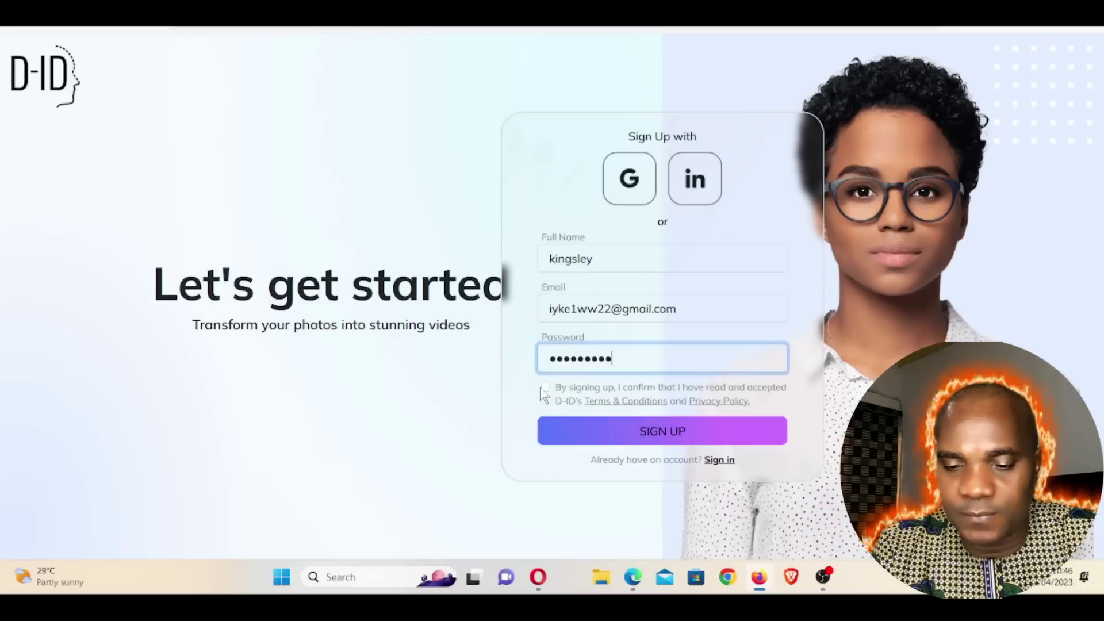
{"action": "left_click", "coordinate": [541, 390]}
{"action": "left_click", "coordinate": [545, 389]}
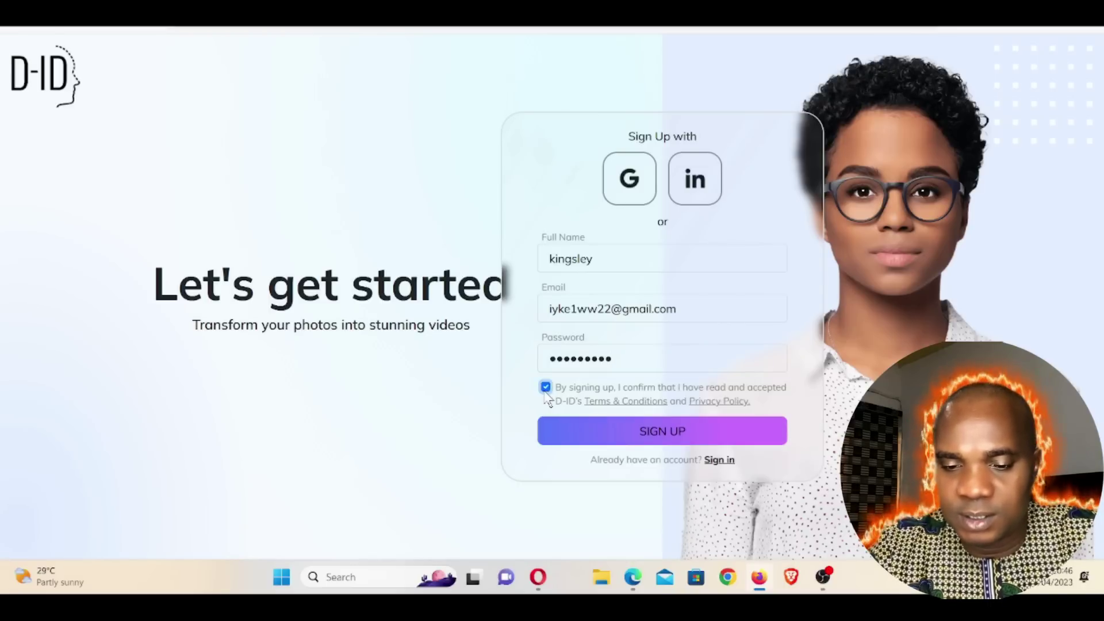
{"action": "left_click", "coordinate": [659, 436]}
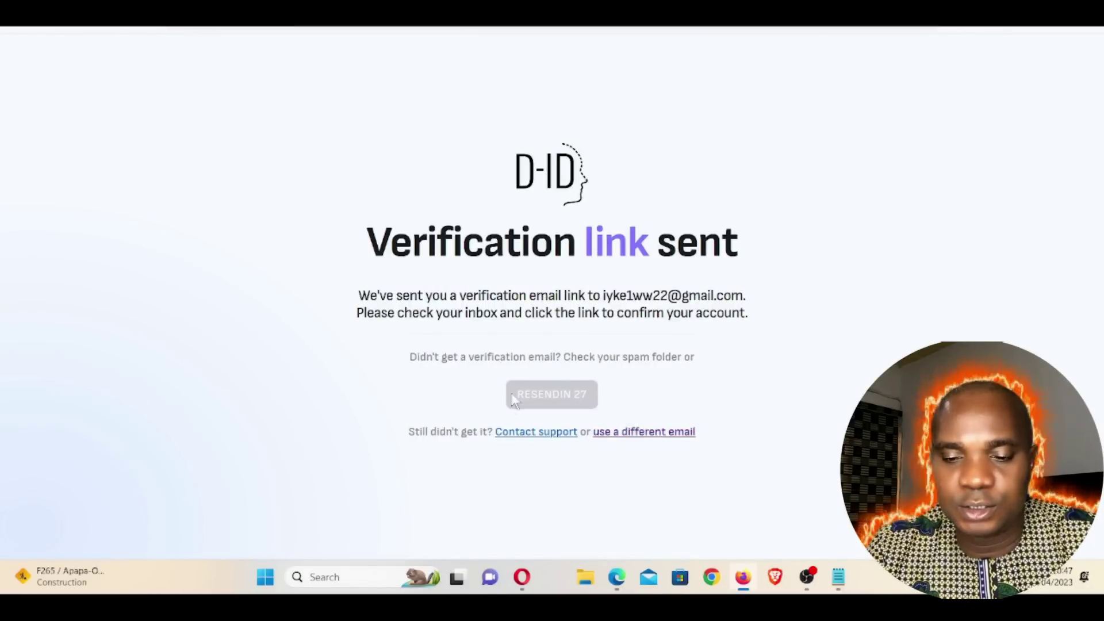
In Gmail, open the 'Verify your email' message and confirm the D-ID account
{"action": "left_click", "coordinate": [618, 576]}
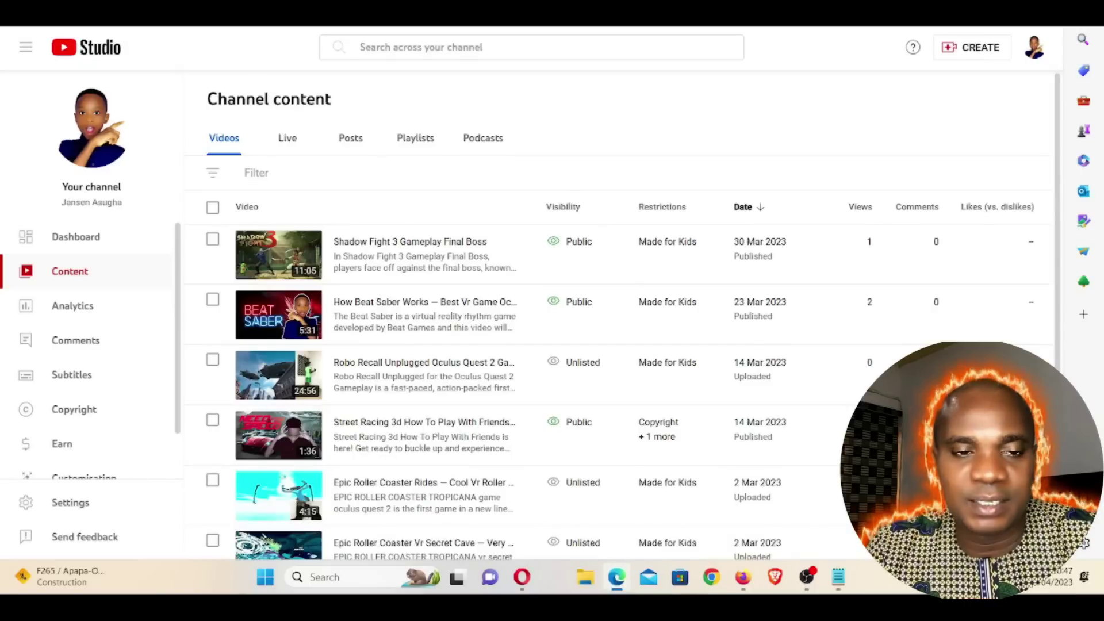
{"action": "key", "text": "ctrl+Tab"}
{"action": "left_click", "coordinate": [105, 143]}
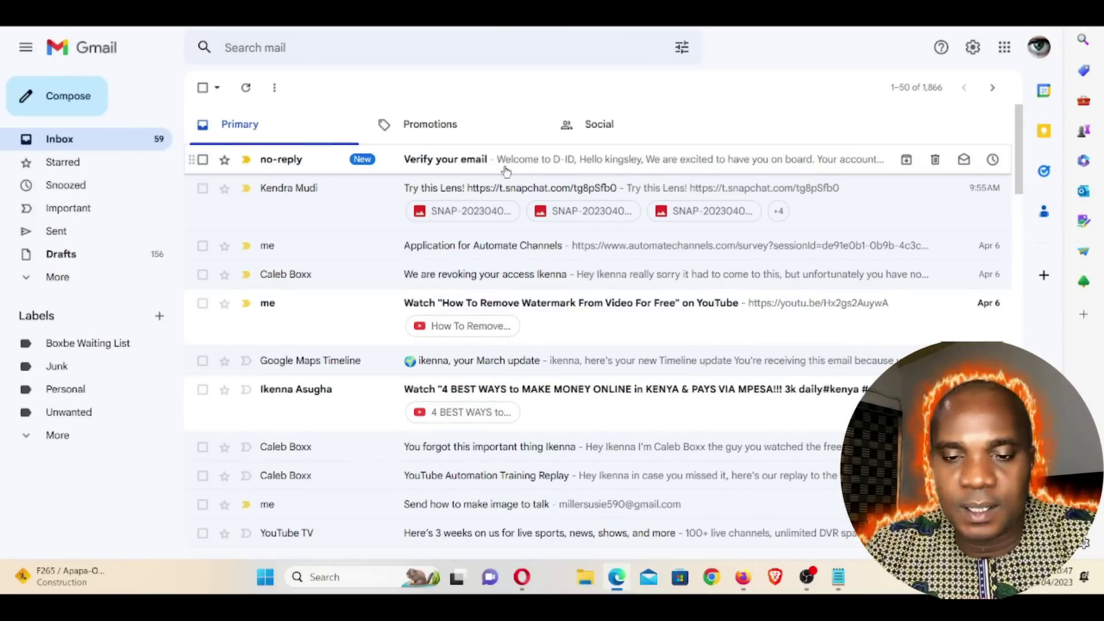
{"action": "left_click", "coordinate": [502, 160]}
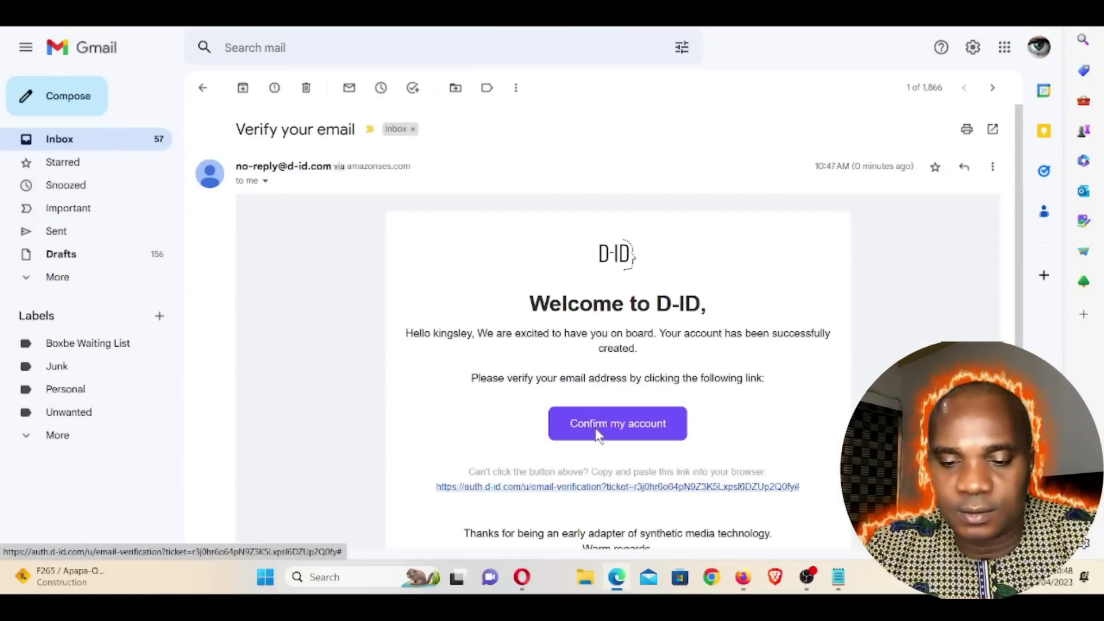
{"action": "left_click", "coordinate": [598, 435]}
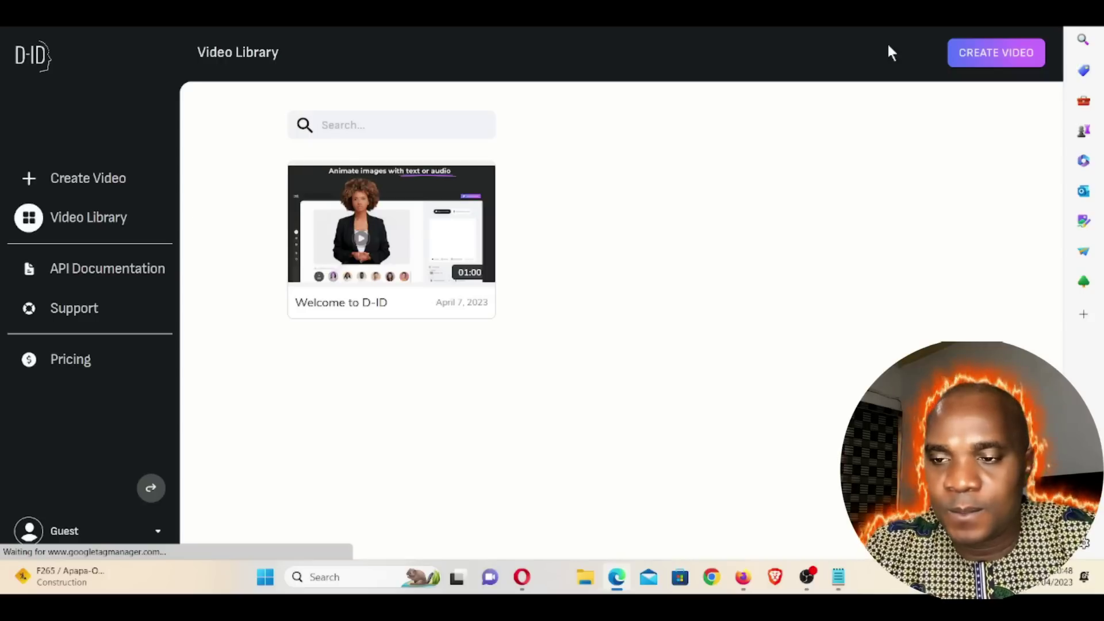
Start a new video, pick a first presenter, and browse the voice languages without changing them
{"action": "left_click", "coordinate": [977, 58]}
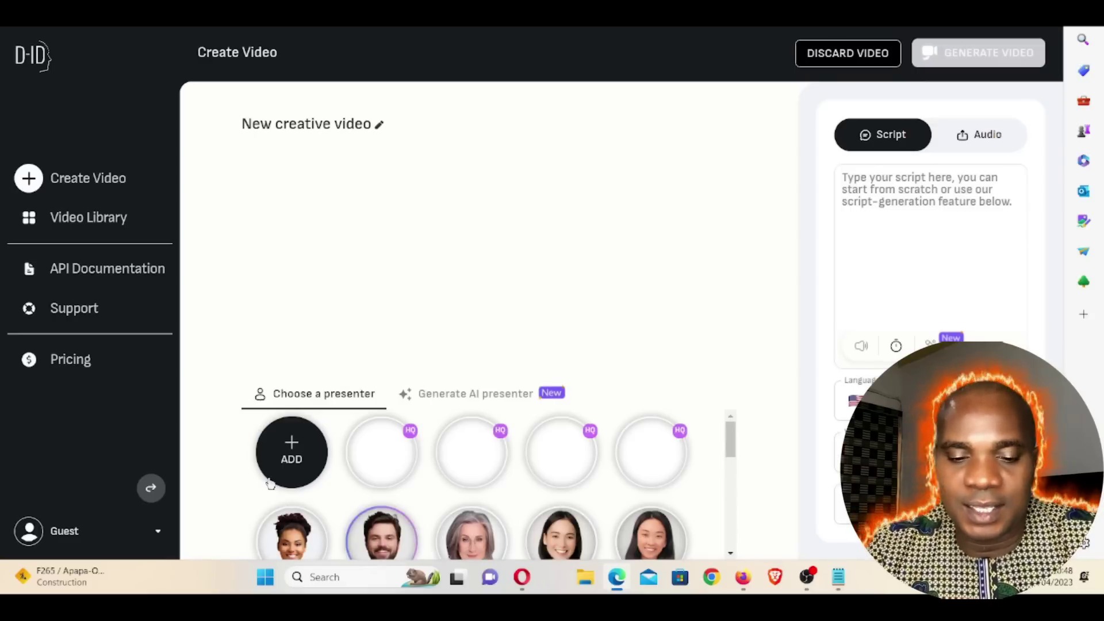
{"action": "left_click", "coordinate": [394, 462]}
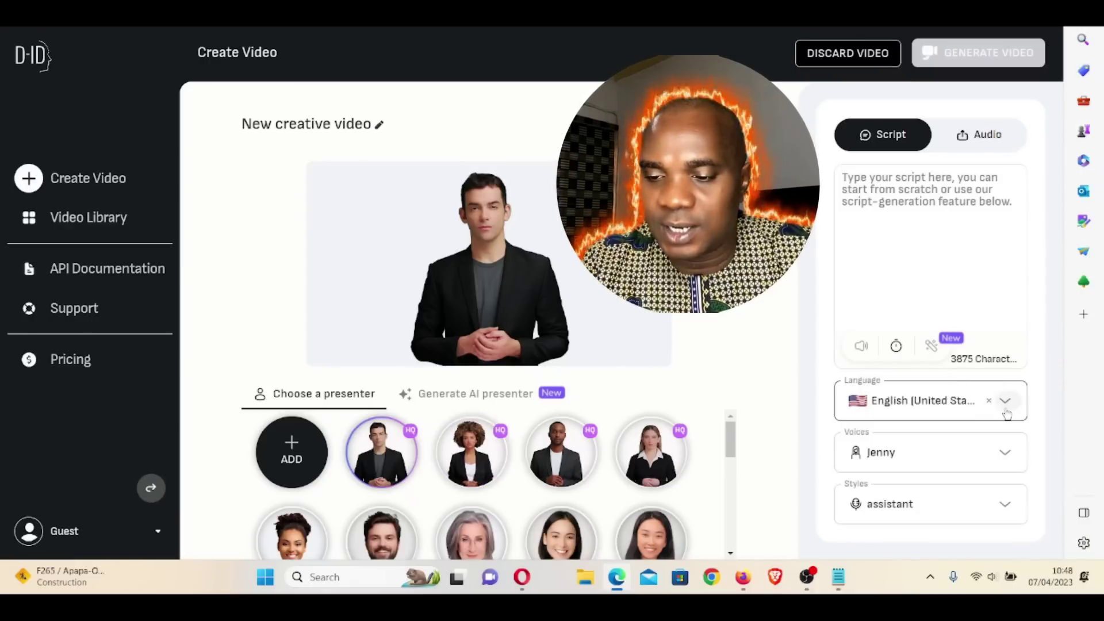
{"action": "left_click", "coordinate": [1005, 402]}
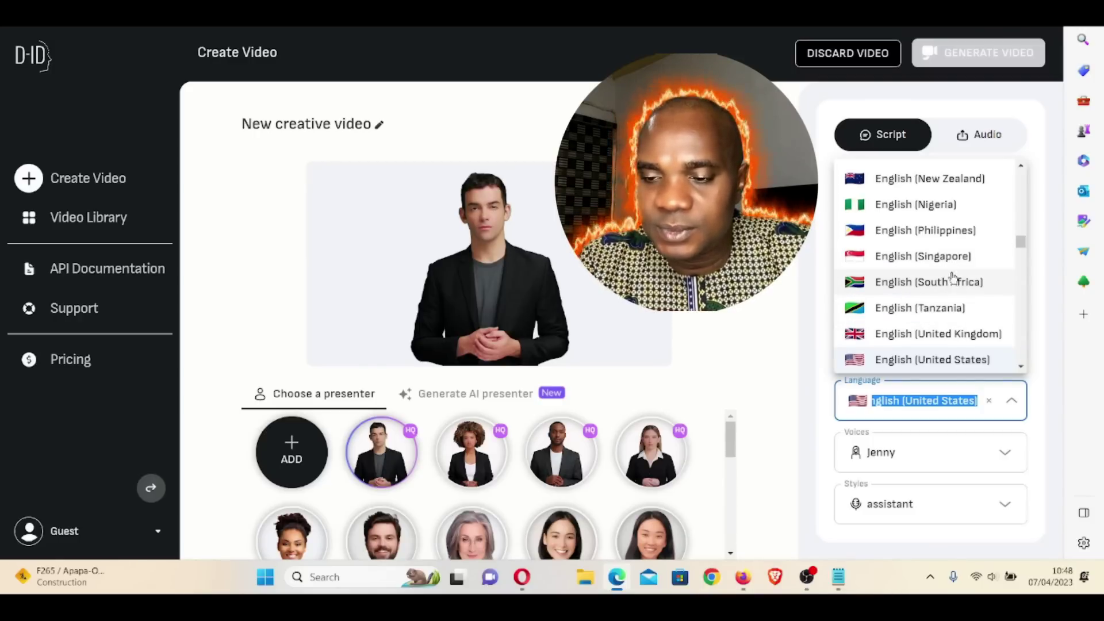
{"action": "scroll", "coordinate": [951, 236], "scroll_direction": "up", "scroll_amount": 1}
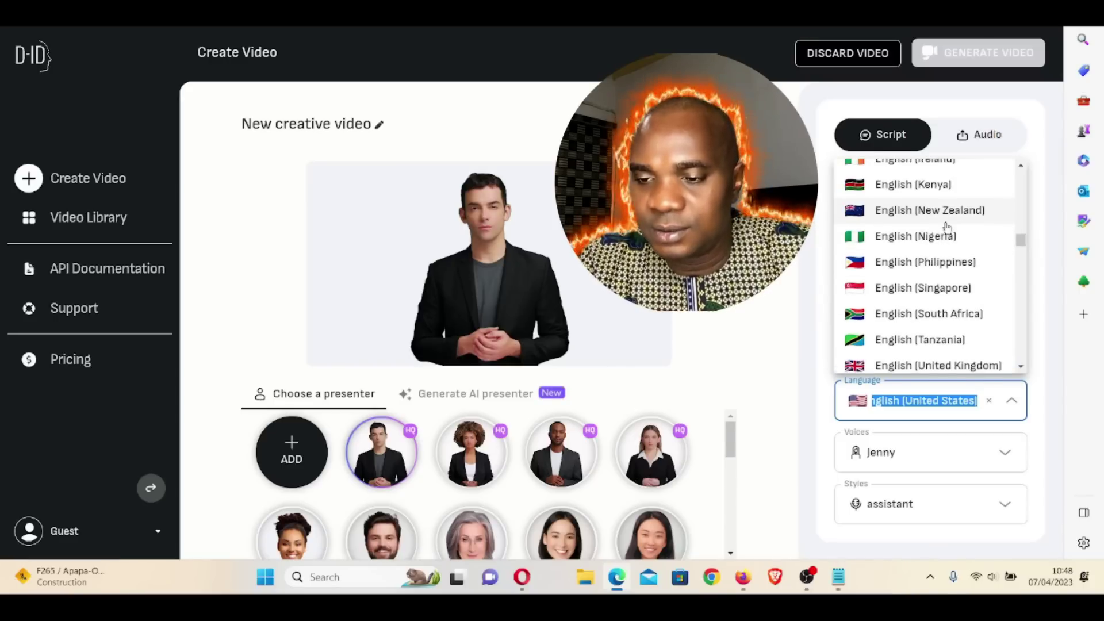
{"action": "scroll", "coordinate": [947, 226], "scroll_direction": "up", "scroll_amount": 8}
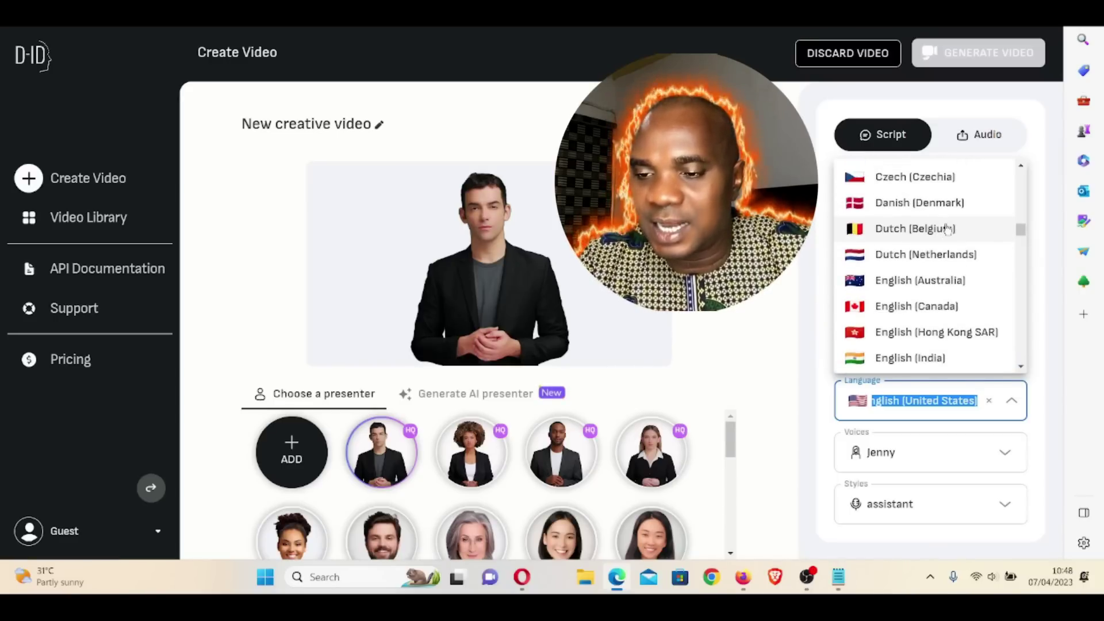
{"action": "scroll", "coordinate": [947, 230], "scroll_direction": "up", "scroll_amount": 10}
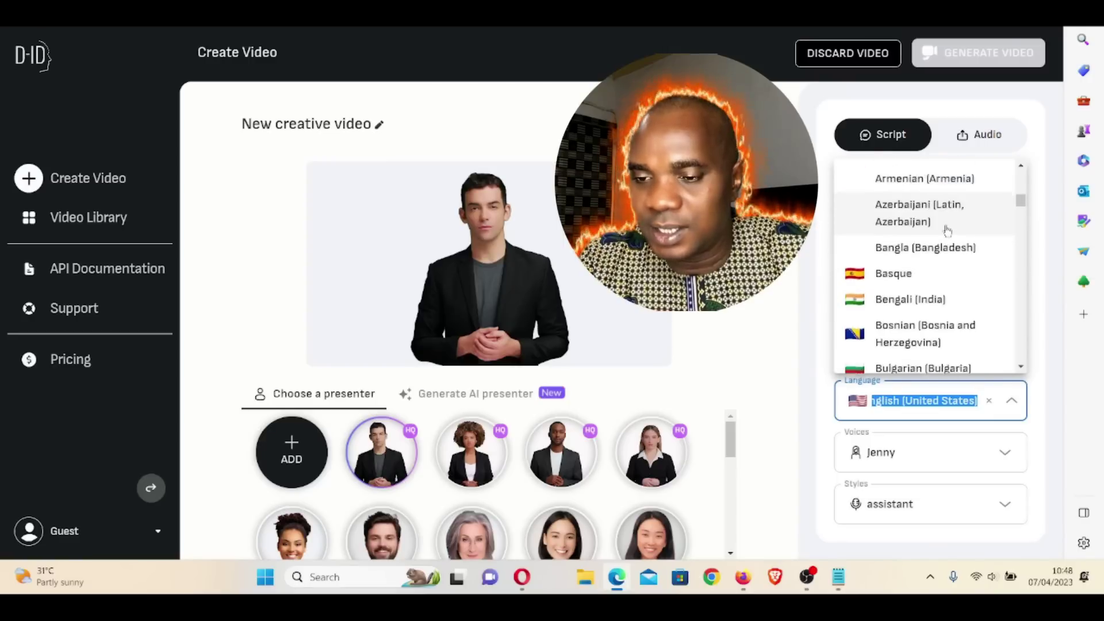
{"action": "key", "text": "Escape"}
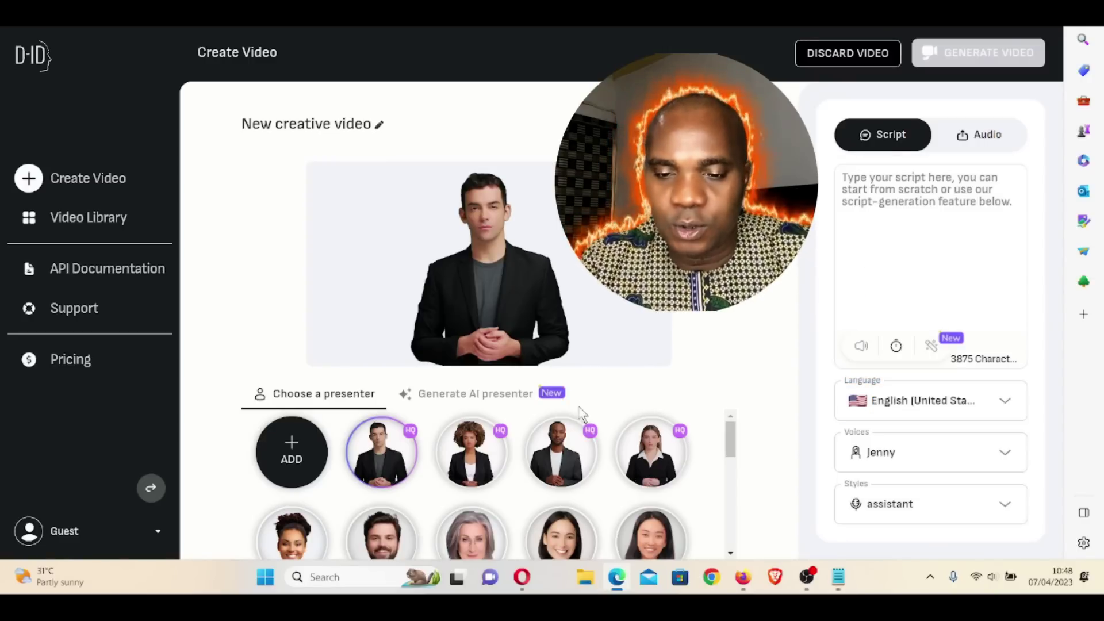
Try several presenters, settling on the curly-haired woman, and cancel a photo upload
{"action": "left_click", "coordinate": [500, 447]}
{"action": "left_click", "coordinate": [562, 454]}
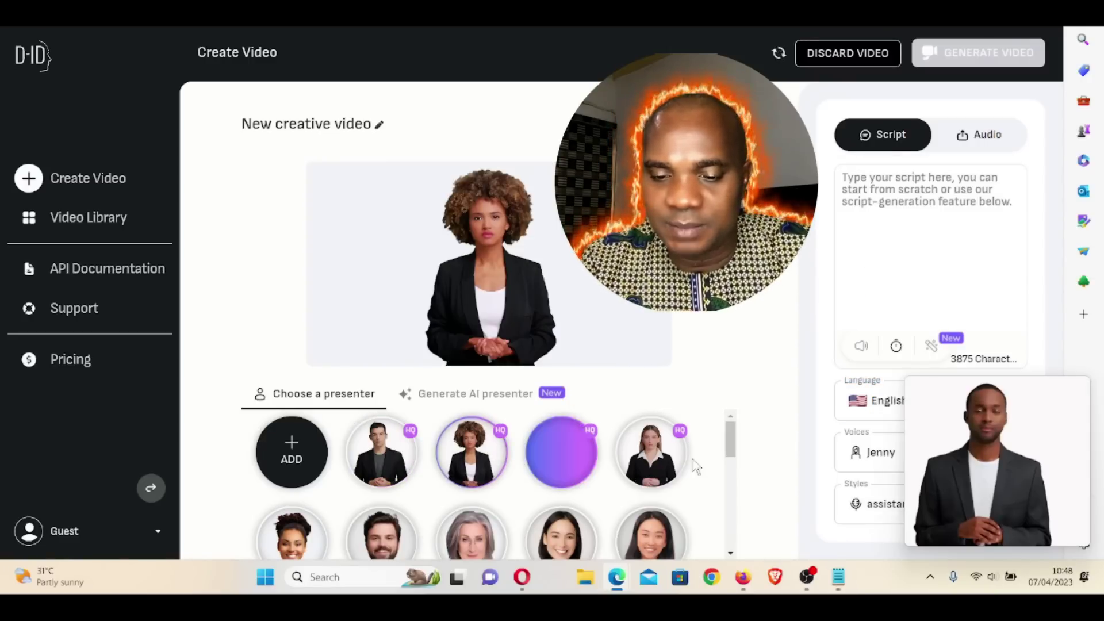
{"action": "left_click", "coordinate": [668, 458]}
{"action": "left_click", "coordinate": [381, 451]}
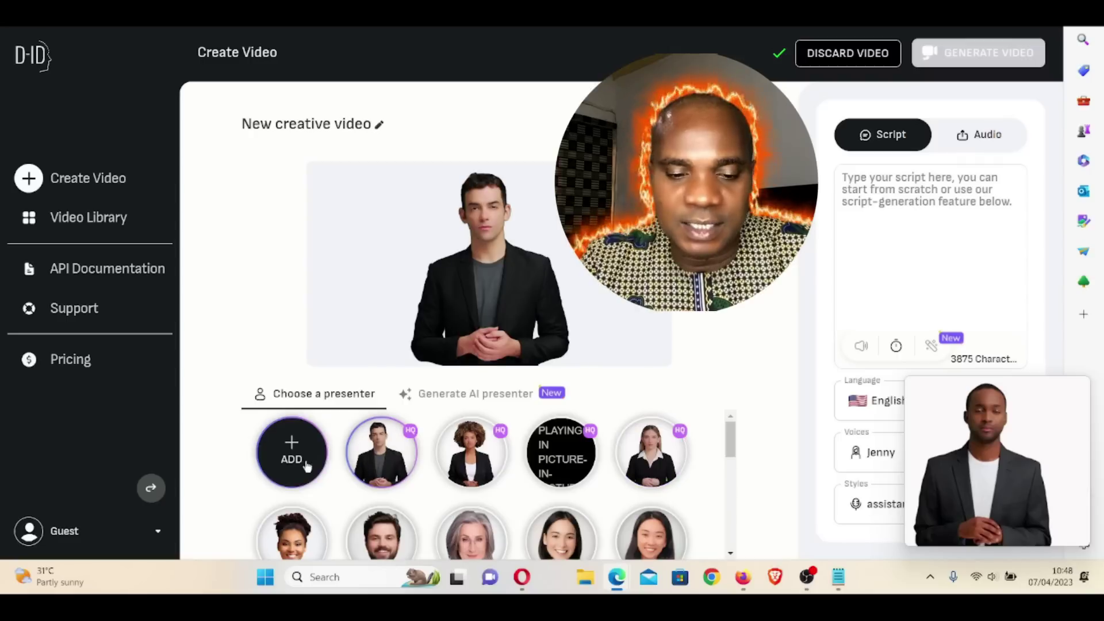
{"action": "mouse_move", "coordinate": [295, 457]}
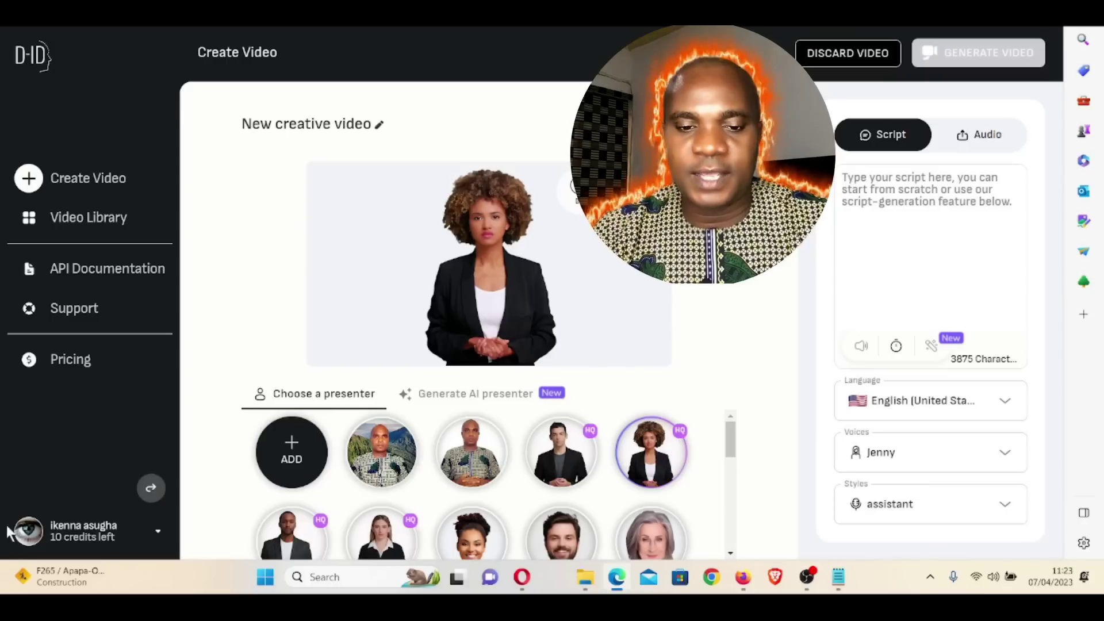
{"action": "left_click", "coordinate": [298, 460]}
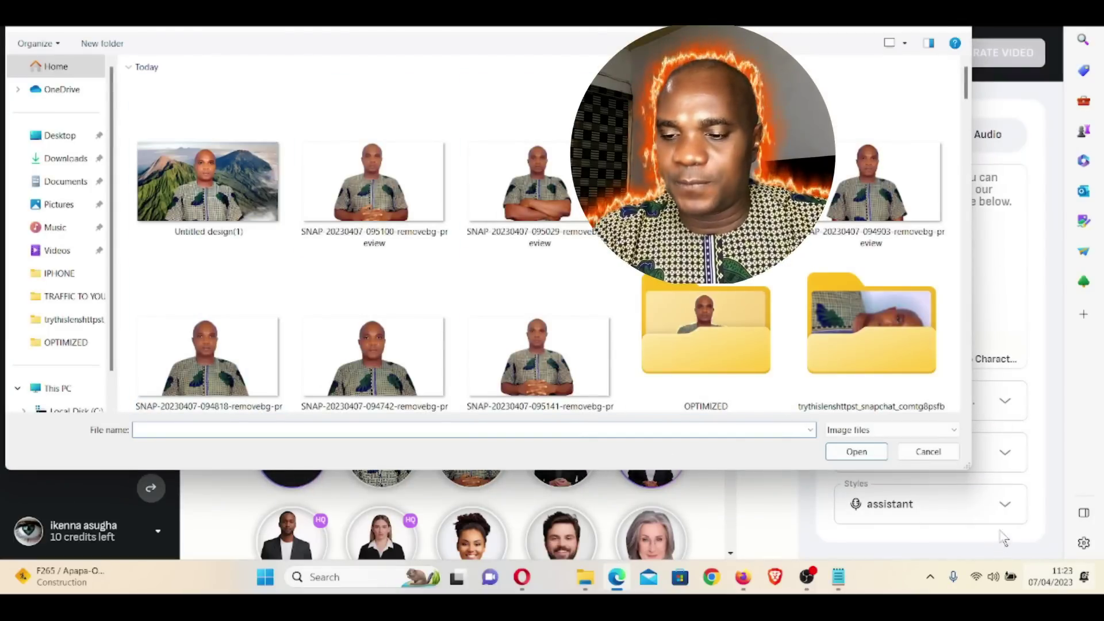
{"action": "left_click", "coordinate": [928, 452]}
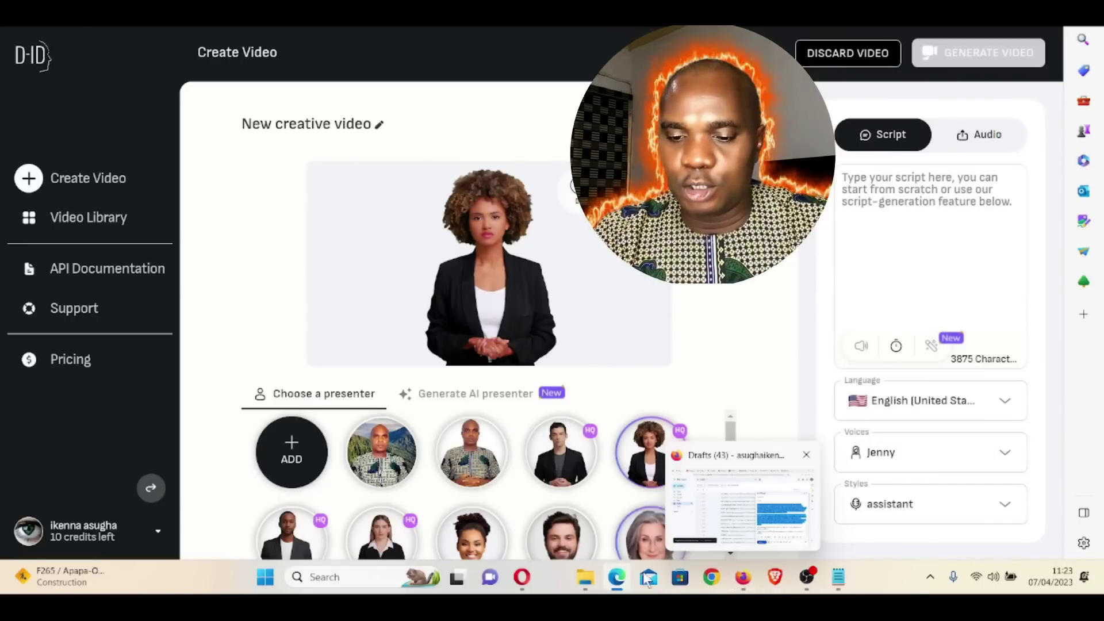
Search Google for 'davido' and show the image results
{"action": "left_click", "coordinate": [742, 577]}
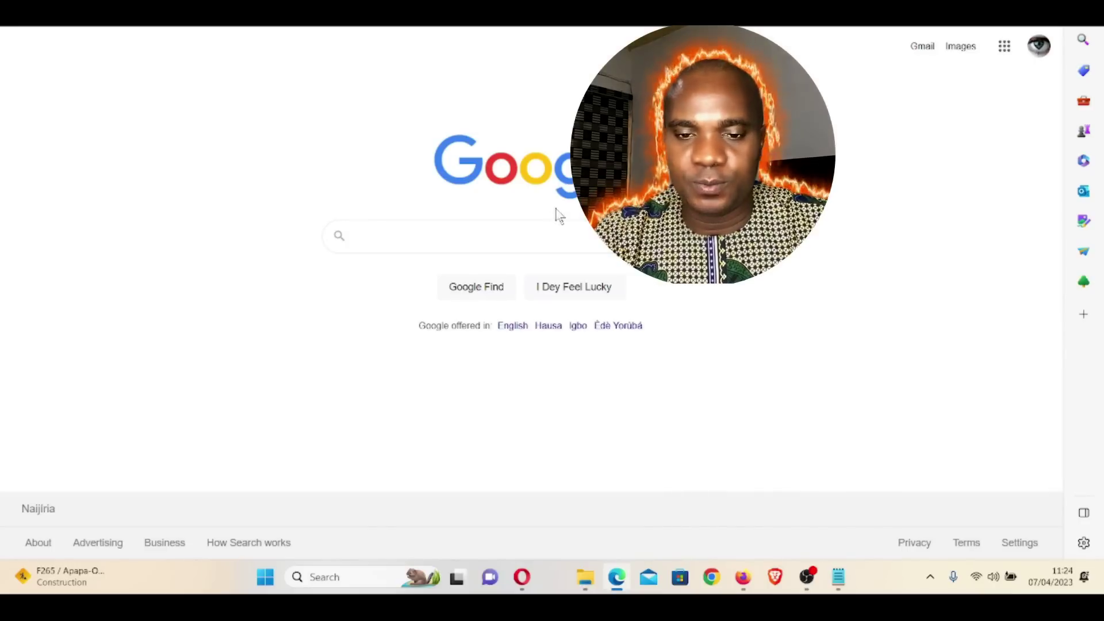
{"action": "type", "text": "davido"}
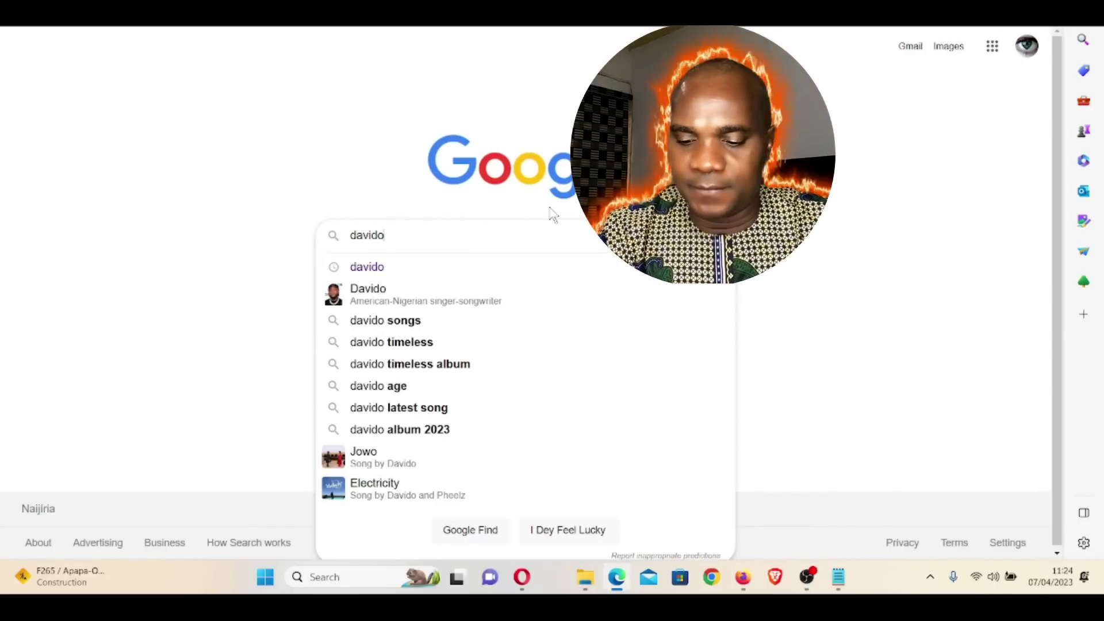
{"action": "key", "text": "Return"}
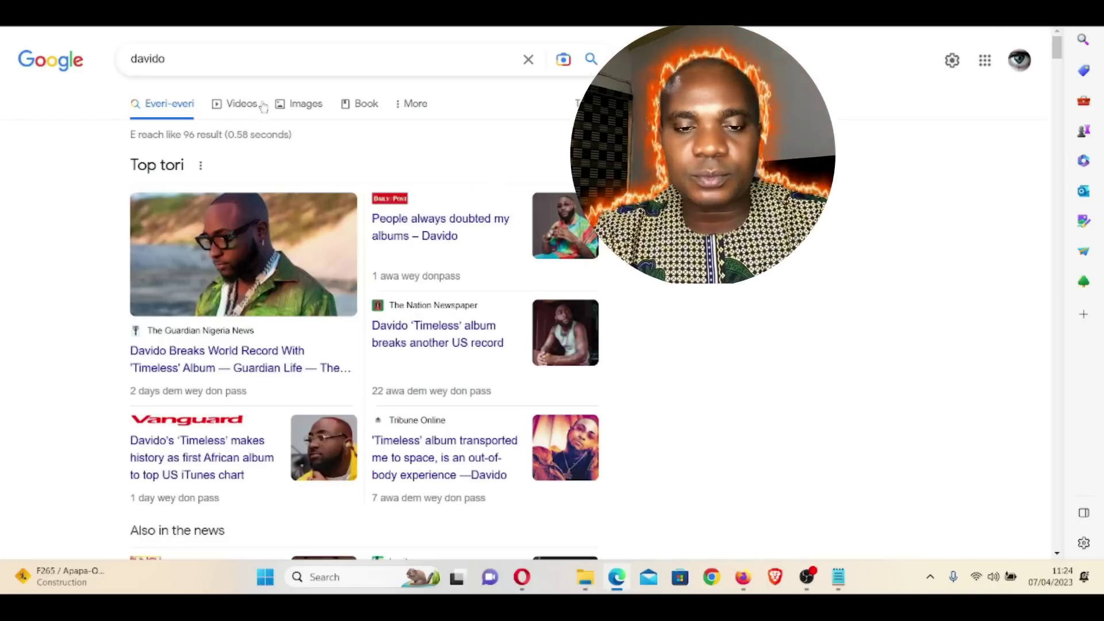
{"action": "left_click", "coordinate": [301, 109]}
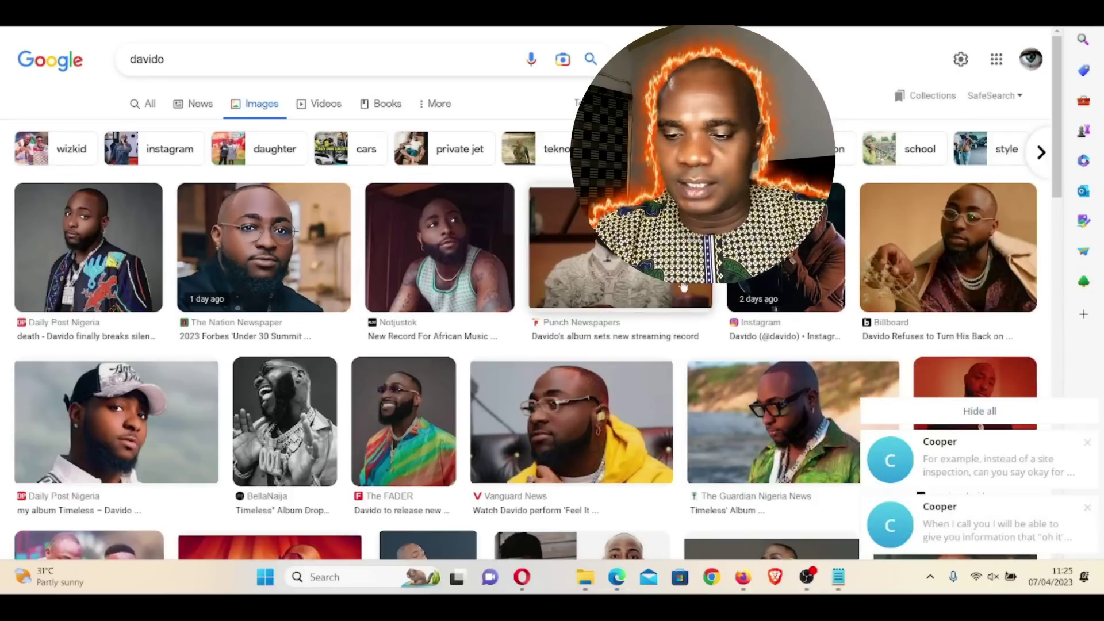
Save the previewed Davido portrait to Downloads as davido-180.jpeg
{"action": "scroll", "coordinate": [516, 364], "scroll_direction": "down", "scroll_amount": 5}
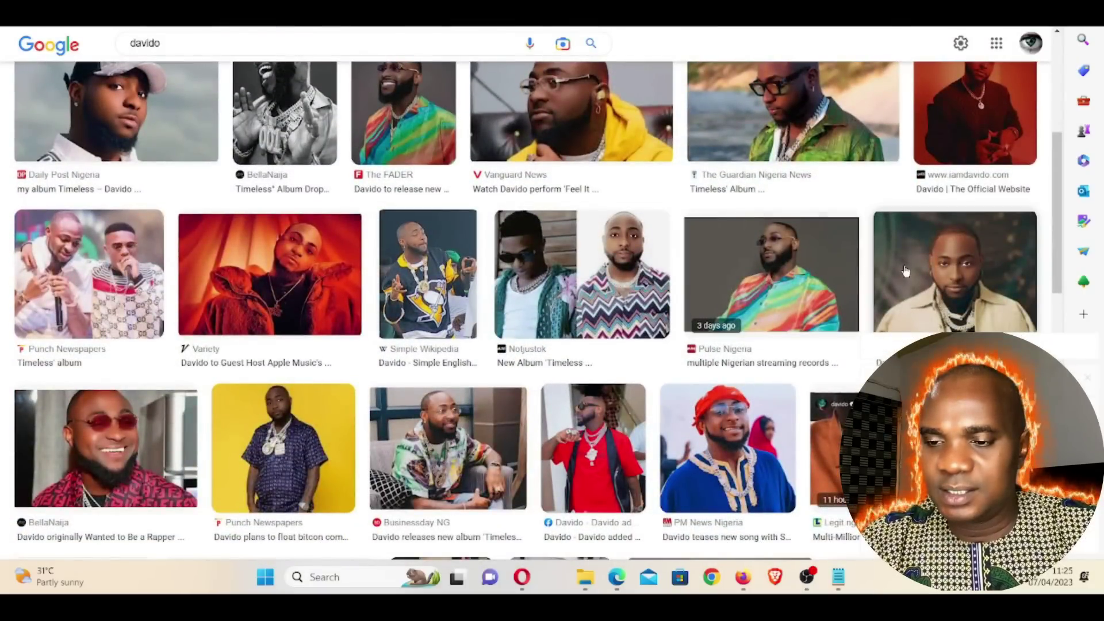
{"action": "left_click", "coordinate": [927, 273]}
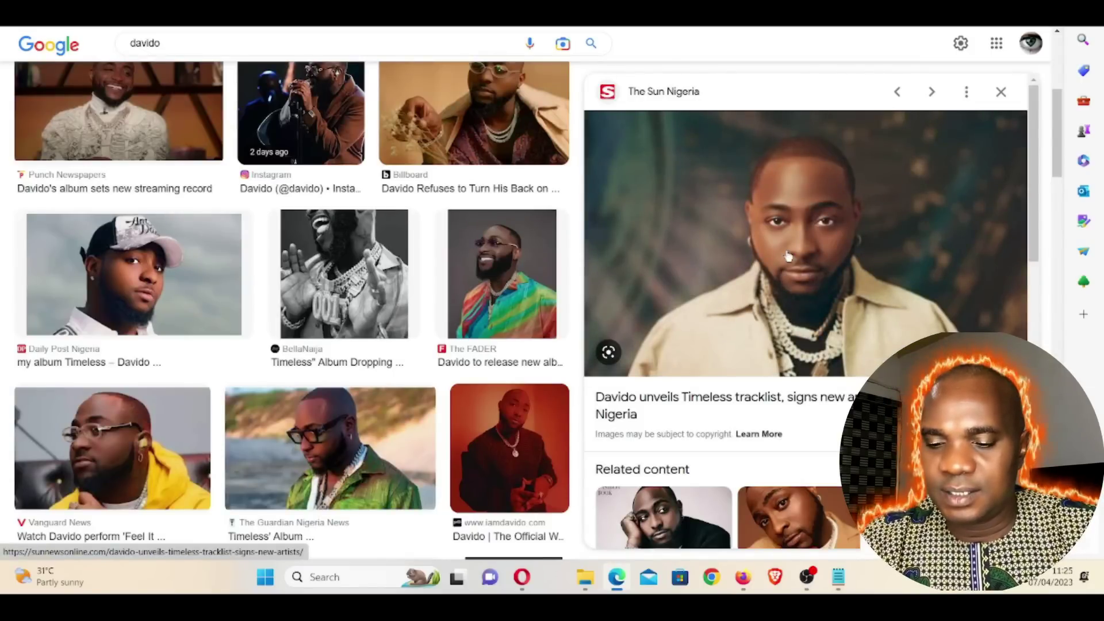
{"action": "scroll", "coordinate": [788, 253], "scroll_direction": "down", "scroll_amount": 2}
{"action": "scroll", "coordinate": [788, 253], "scroll_direction": "up", "scroll_amount": 2}
{"action": "right_click", "coordinate": [792, 210]}
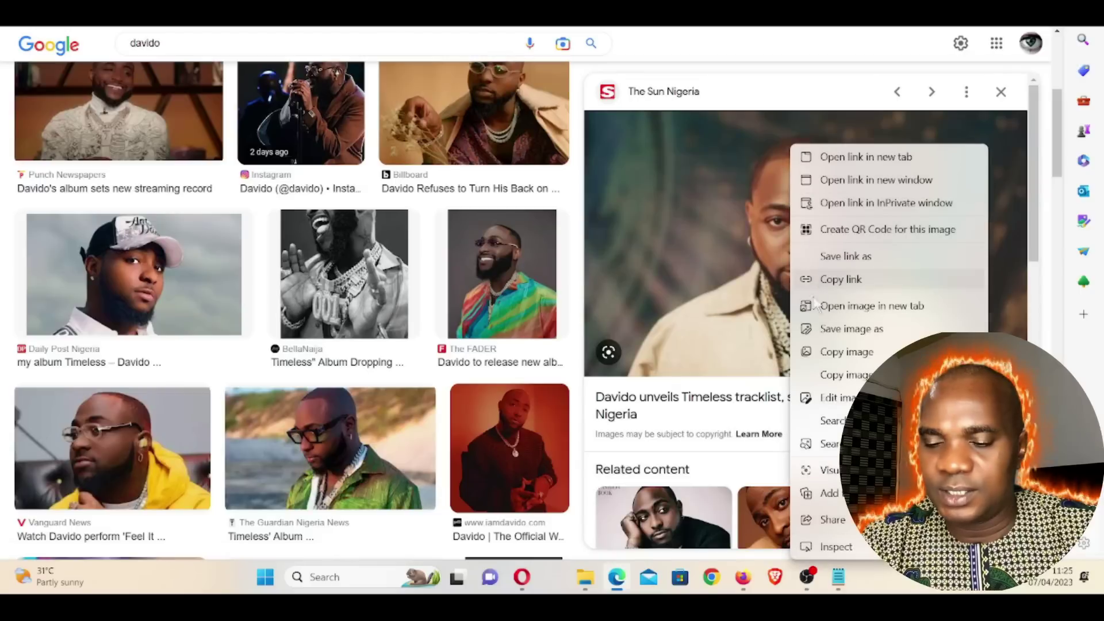
{"action": "left_click", "coordinate": [838, 335]}
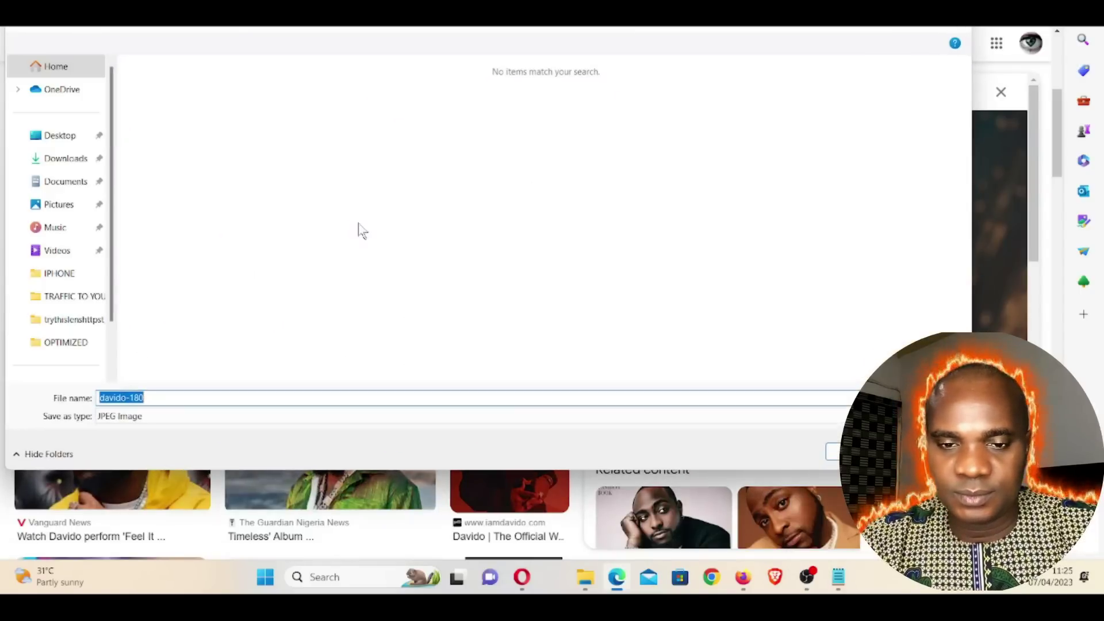
{"action": "mouse_move", "coordinate": [743, 577]}
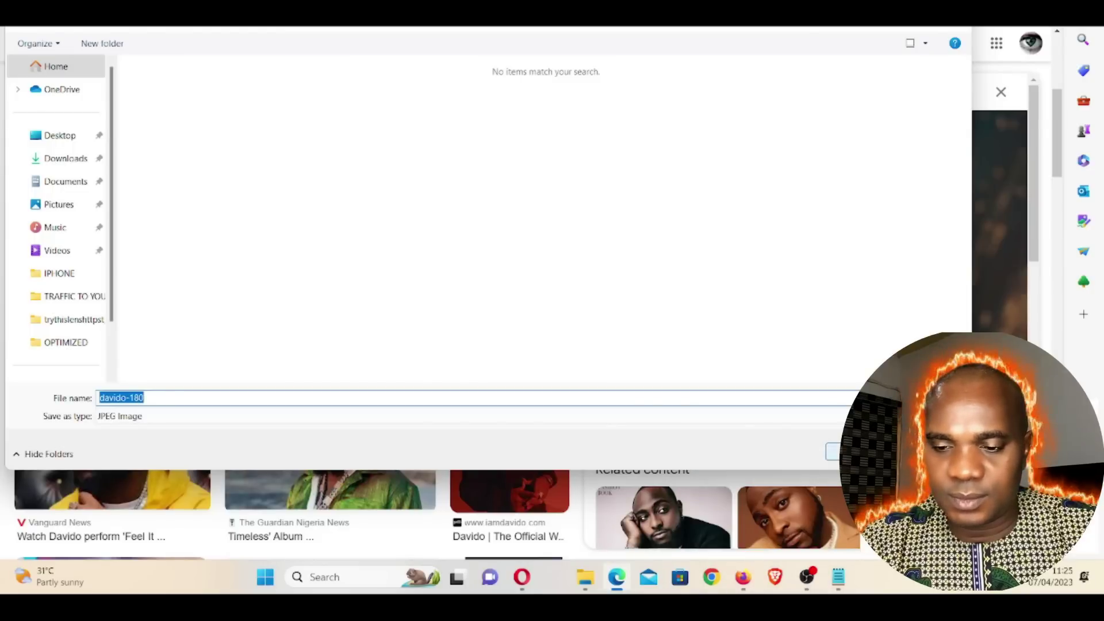
{"action": "left_click", "coordinate": [833, 451]}
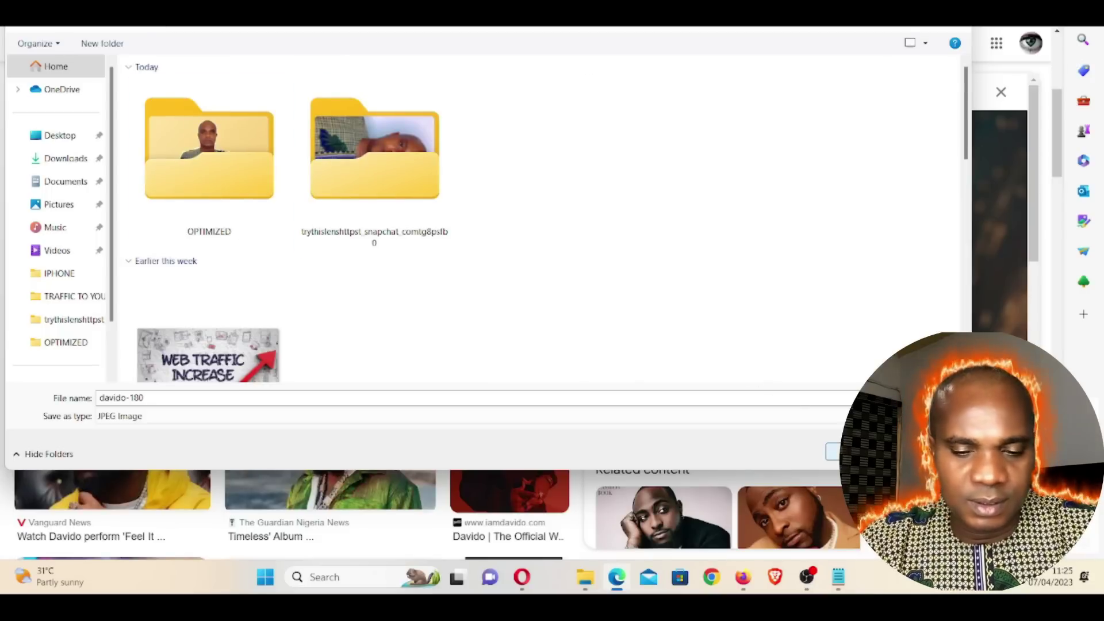
{"action": "key", "text": "Return"}
Dismiss the recent downloads list and return to the search box for a new query
{"action": "scroll", "coordinate": [741, 334], "scroll_direction": "down", "scroll_amount": 5}
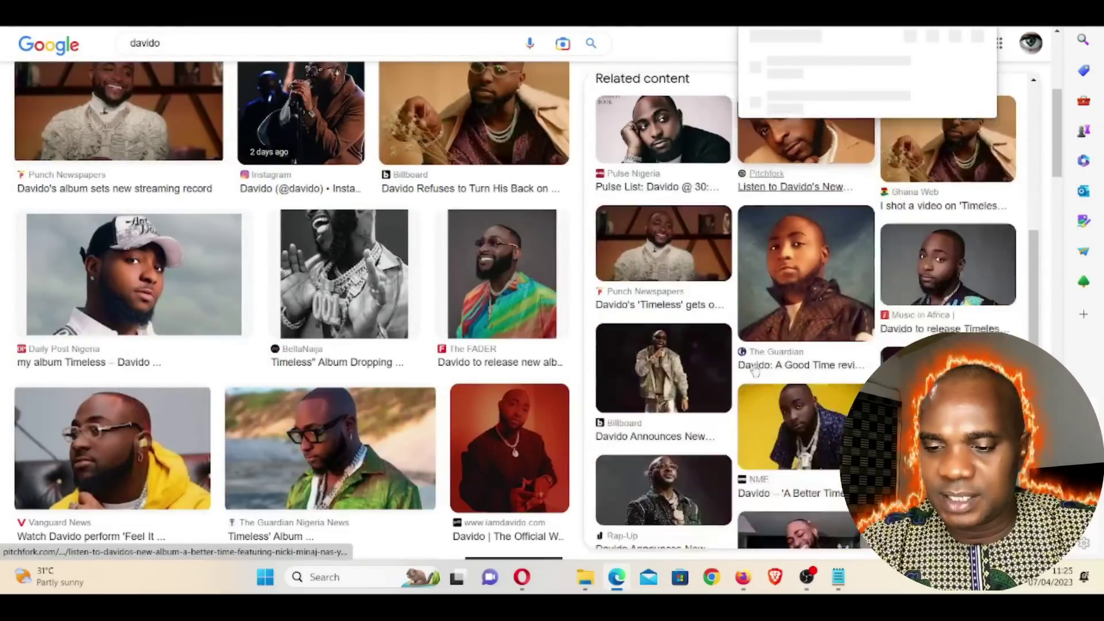
{"action": "scroll", "coordinate": [745, 366], "scroll_direction": "down", "scroll_amount": 2}
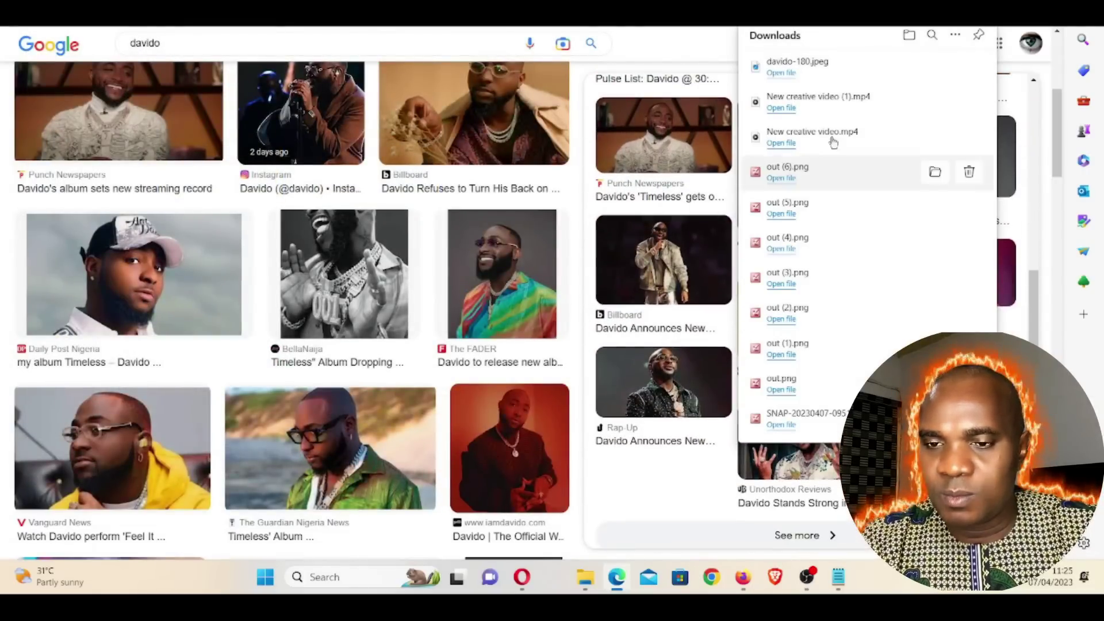
{"action": "scroll", "coordinate": [686, 401], "scroll_direction": "down", "scroll_amount": 5}
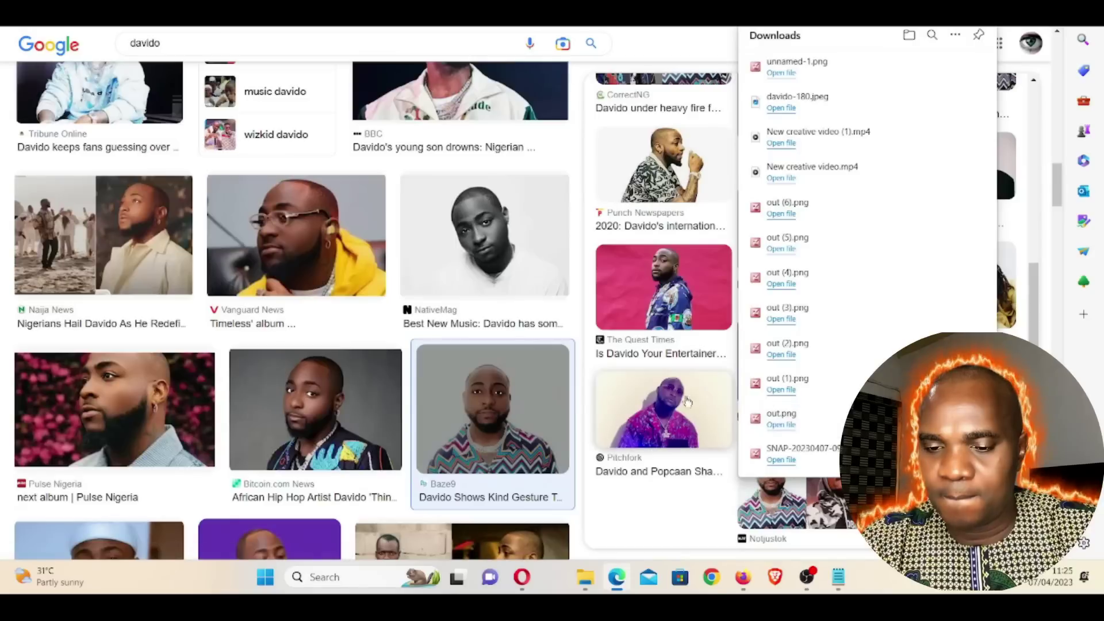
{"action": "scroll", "coordinate": [686, 401], "scroll_direction": "down", "scroll_amount": 4}
{"action": "left_click", "coordinate": [641, 319]}
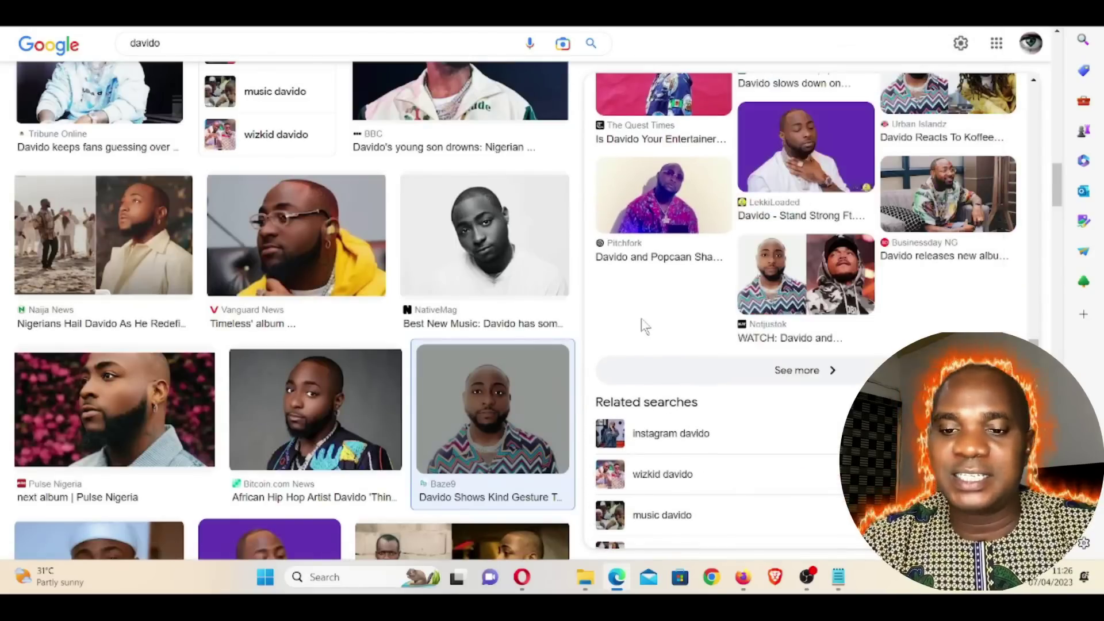
{"action": "scroll", "coordinate": [641, 319], "scroll_direction": "up", "scroll_amount": 10}
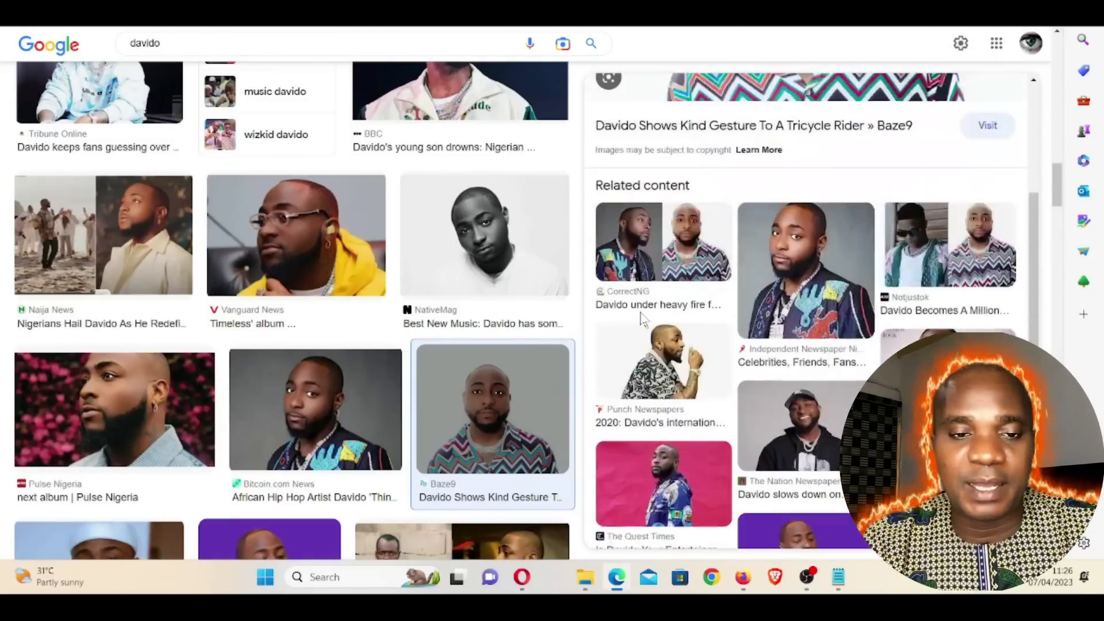
{"action": "left_click", "coordinate": [204, 48]}
Search Google Images for 'tiwa savage' and browse the results
{"action": "type", "text": "t"}
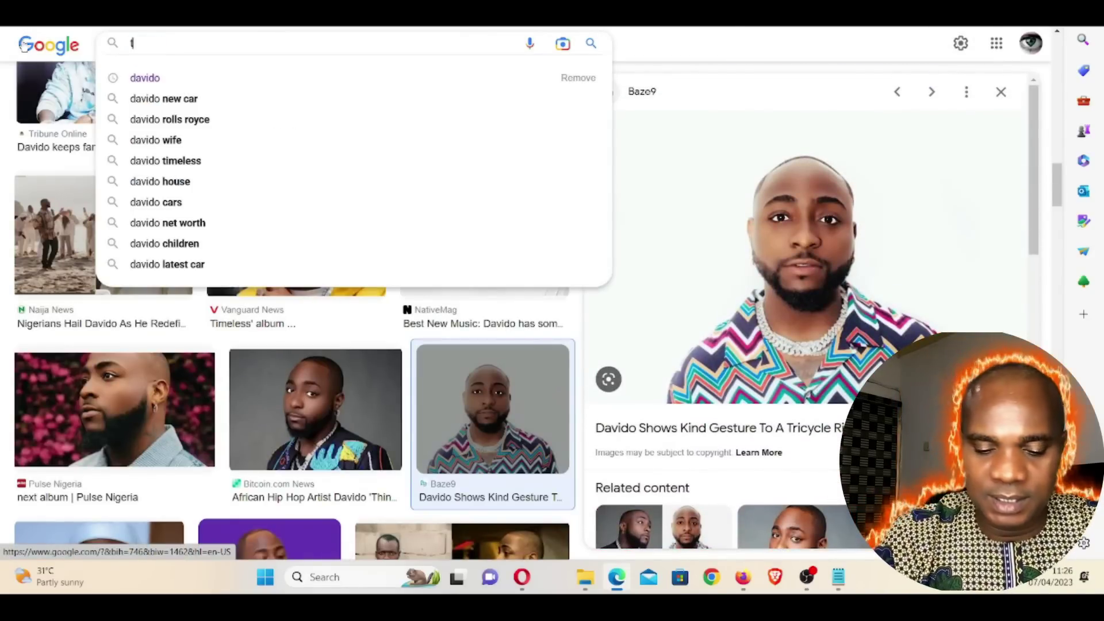
{"action": "type", "text": "iwa sa"}
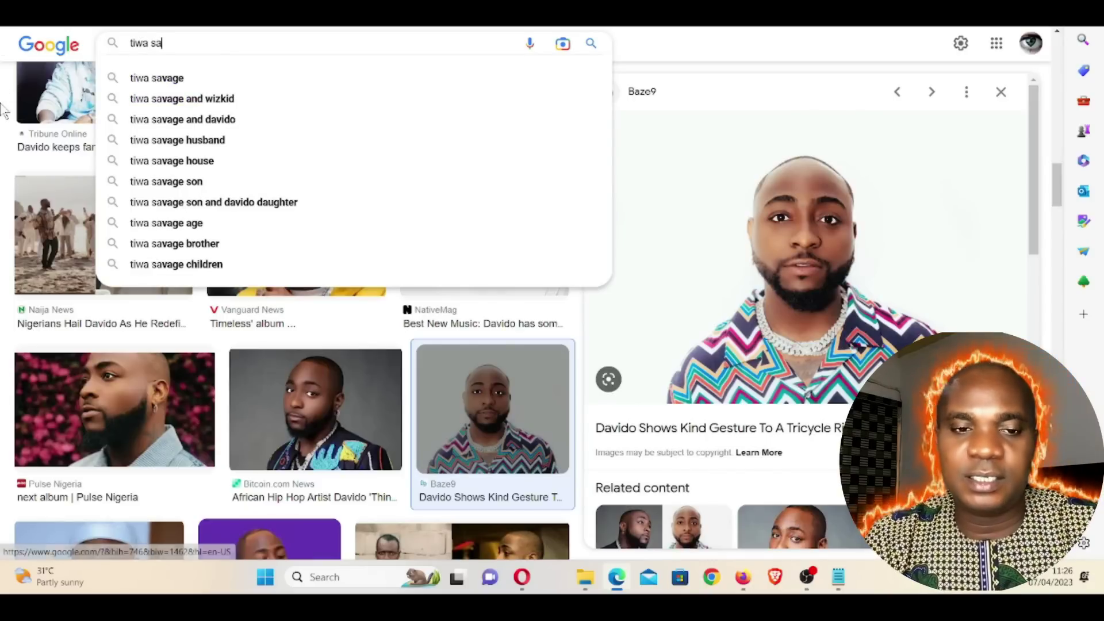
{"action": "left_click", "coordinate": [179, 85]}
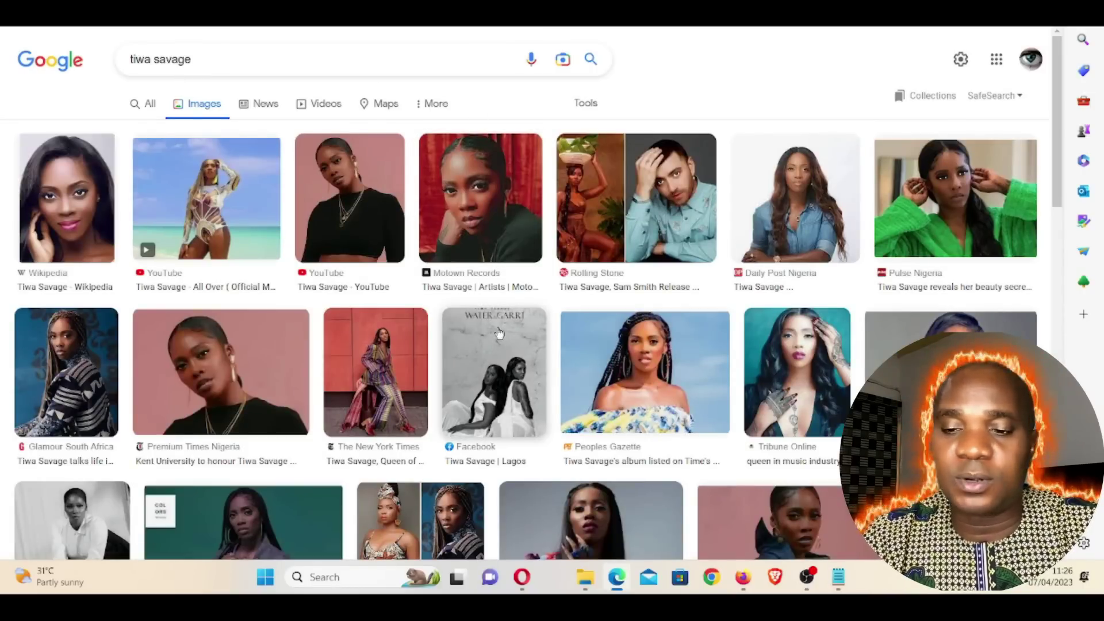
{"action": "scroll", "coordinate": [469, 392], "scroll_direction": "down", "scroll_amount": 3}
{"action": "scroll", "coordinate": [469, 392], "scroll_direction": "down", "scroll_amount": 1}
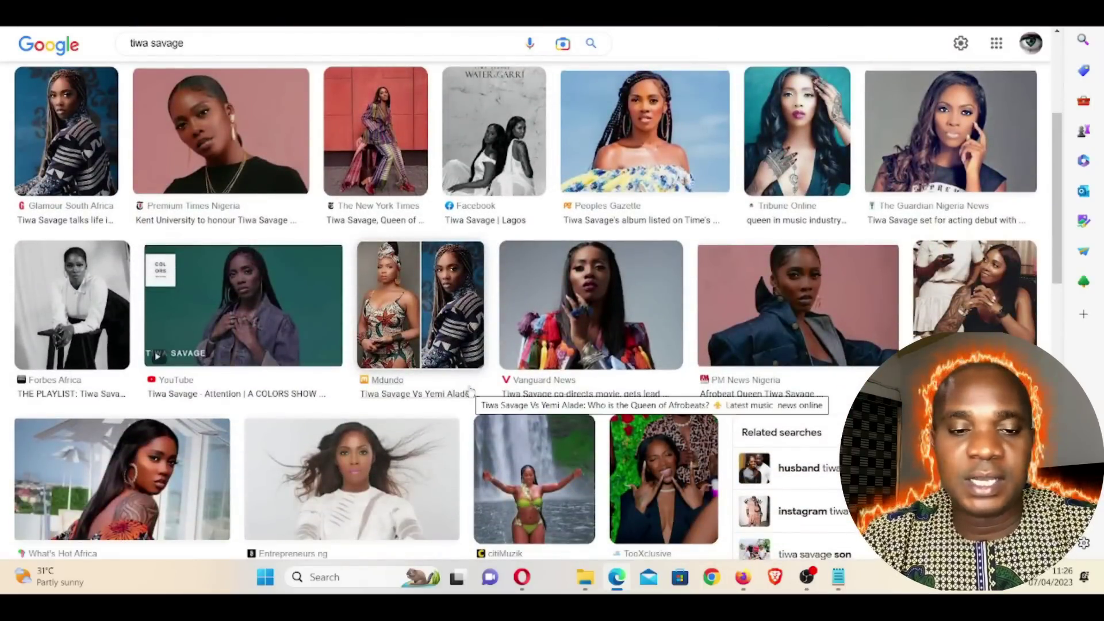
{"action": "scroll", "coordinate": [478, 389], "scroll_direction": "down", "scroll_amount": 1}
{"action": "scroll", "coordinate": [495, 385], "scroll_direction": "up", "scroll_amount": 1}
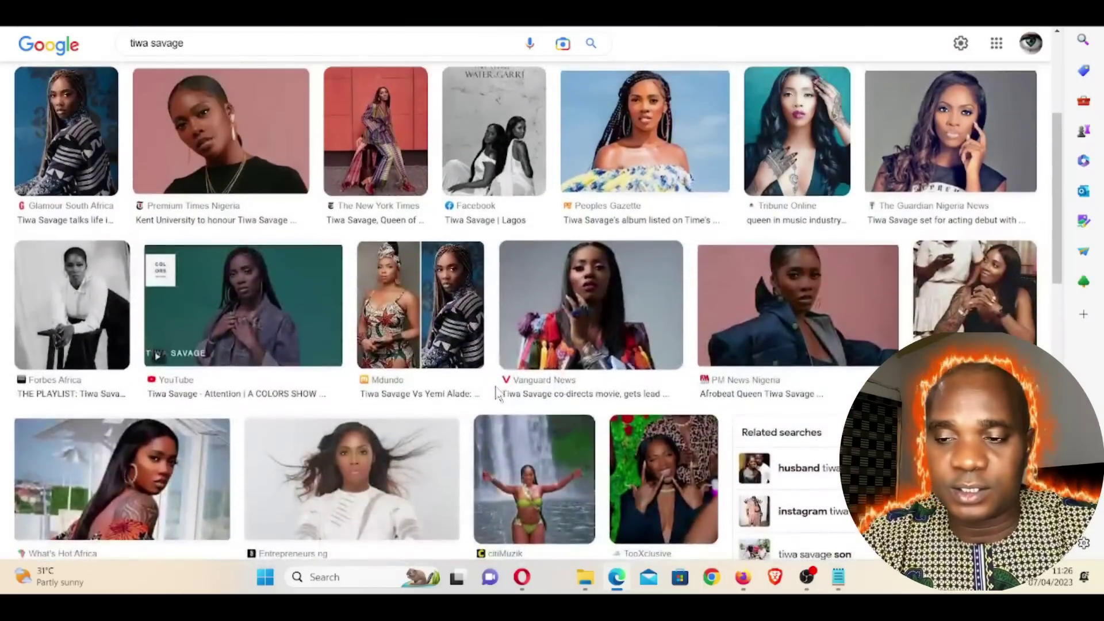
{"action": "scroll", "coordinate": [498, 393], "scroll_direction": "down", "scroll_amount": 1}
{"action": "scroll", "coordinate": [498, 393], "scroll_direction": "down", "scroll_amount": 3}
{"action": "scroll", "coordinate": [497, 392], "scroll_direction": "down", "scroll_amount": 3}
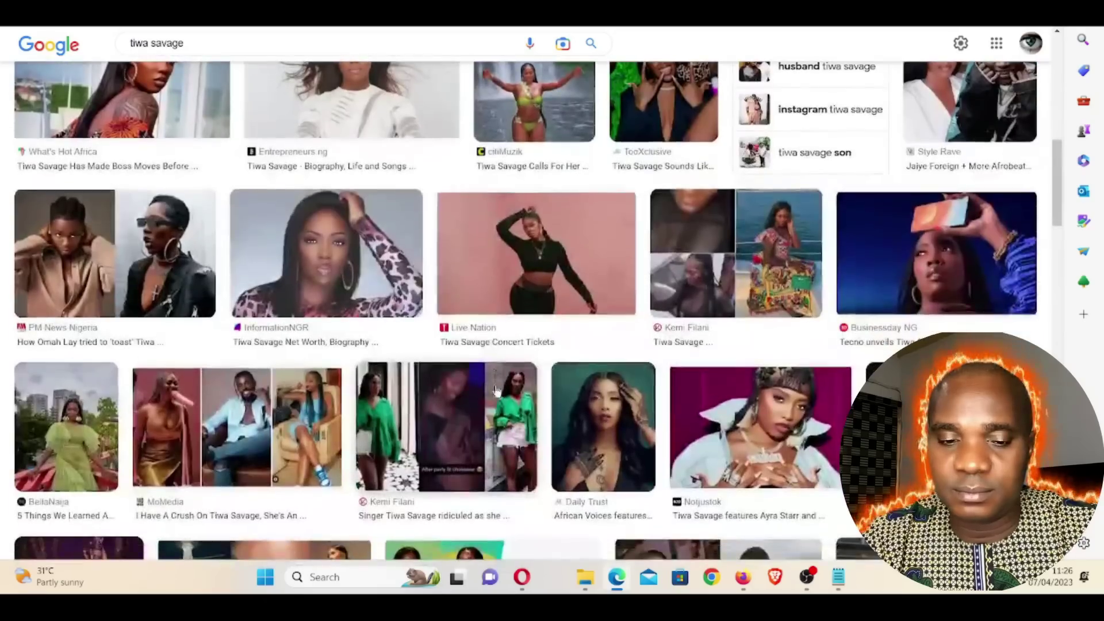
{"action": "scroll", "coordinate": [496, 391], "scroll_direction": "down", "scroll_amount": 10}
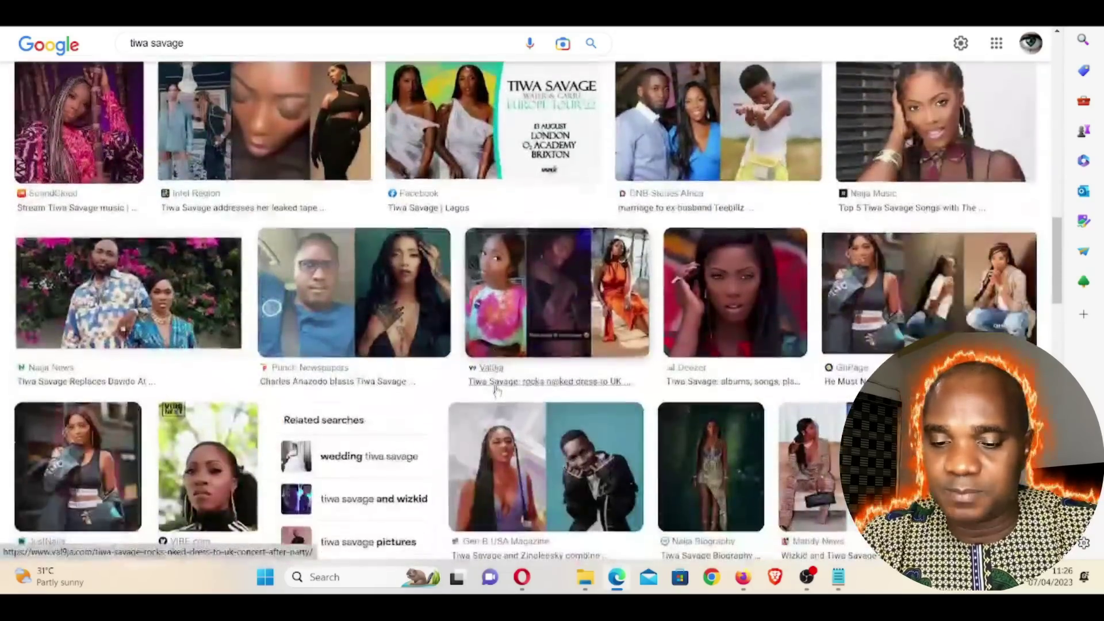
{"action": "scroll", "coordinate": [496, 389], "scroll_direction": "down", "scroll_amount": 5}
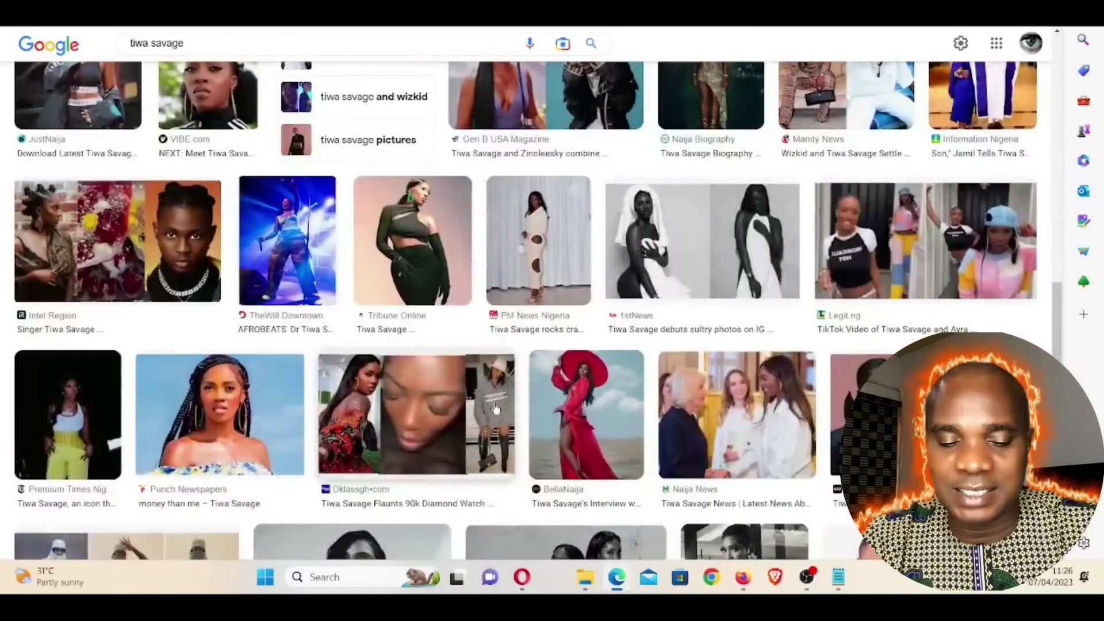
{"action": "scroll", "coordinate": [495, 408], "scroll_direction": "down", "scroll_amount": 4}
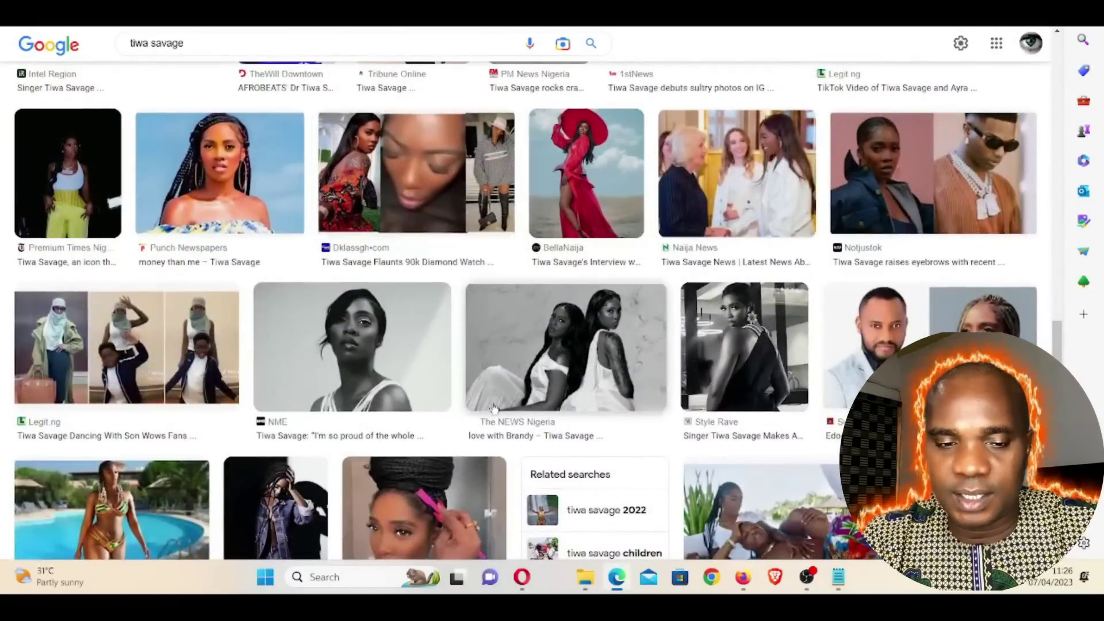
{"action": "scroll", "coordinate": [493, 409], "scroll_direction": "up", "scroll_amount": 3}
Save the Punch Newspapers Tiwa Savage photo as Tiwa-Savage.jpg
{"action": "left_click", "coordinate": [277, 386]}
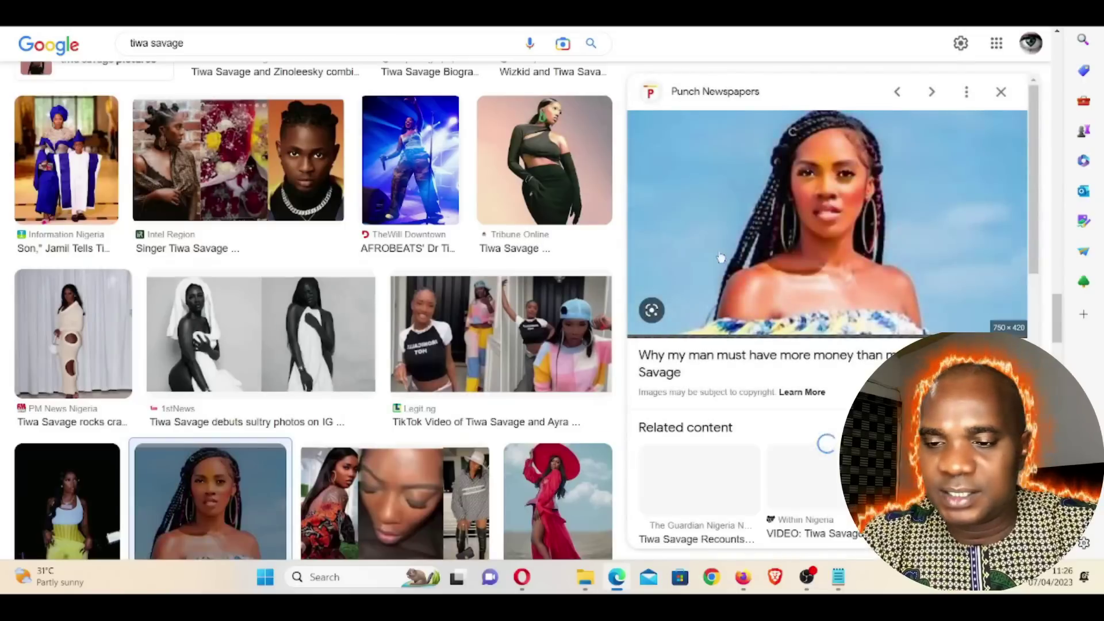
{"action": "right_click", "coordinate": [878, 171]}
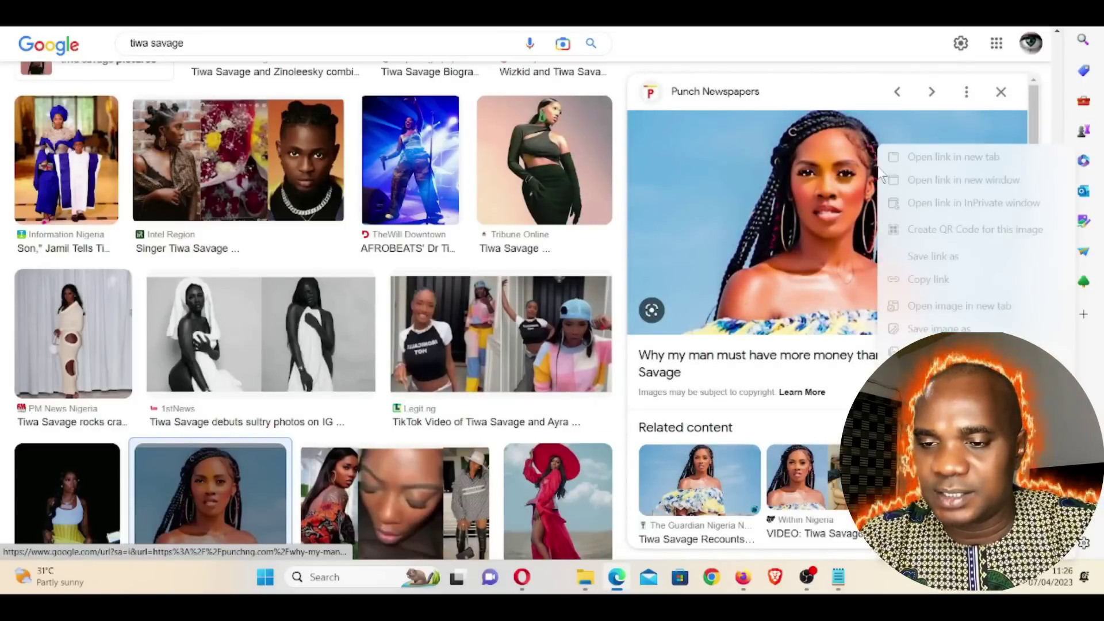
{"action": "left_click", "coordinate": [938, 329]}
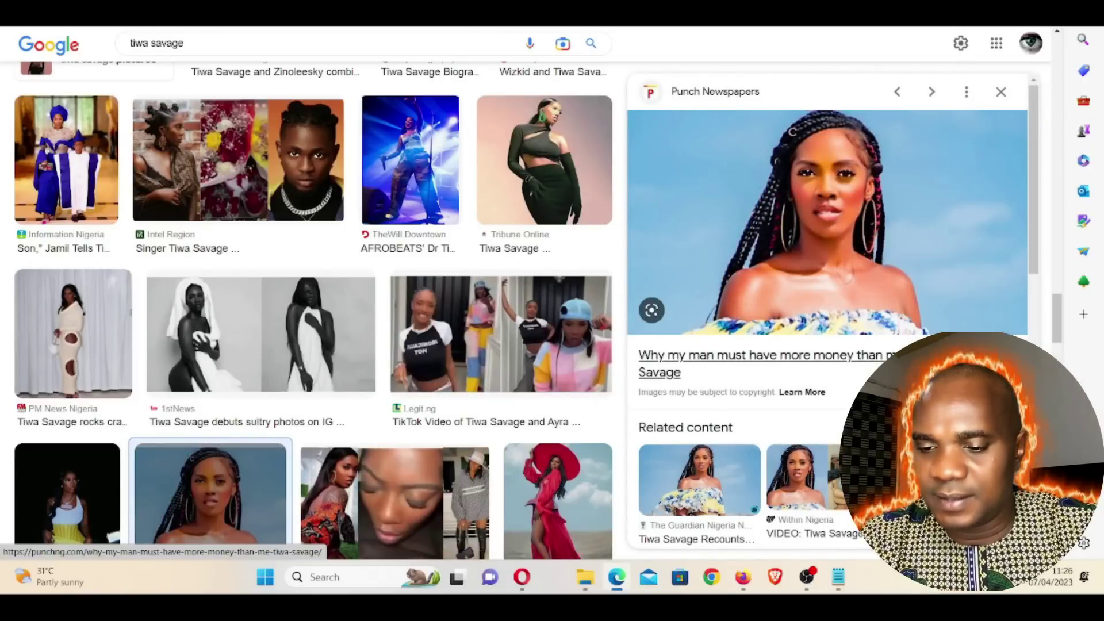
{"action": "key", "text": "Return"}
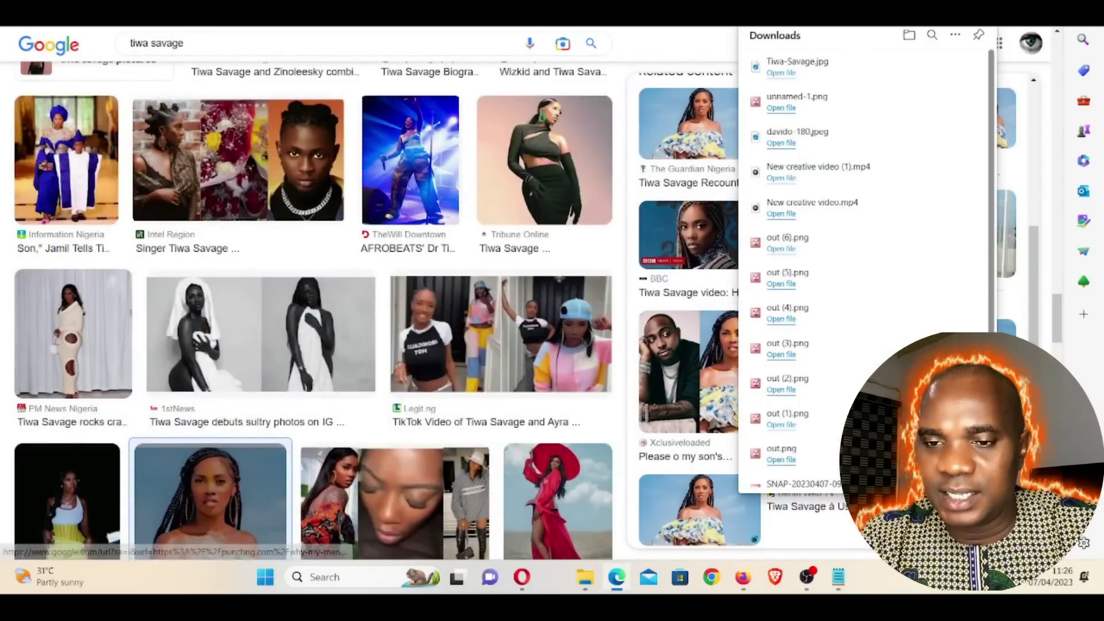
{"action": "left_click", "coordinate": [695, 36]}
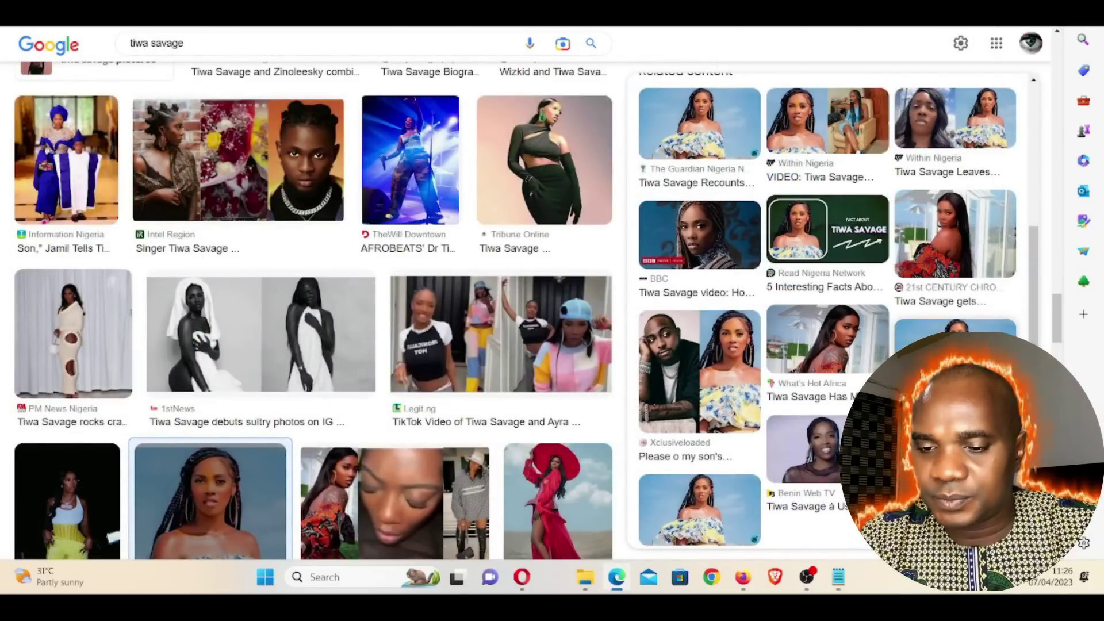
Save the Mdundo Tiwa Savage photo under its long numeric file name
{"action": "left_click", "coordinate": [210, 500]}
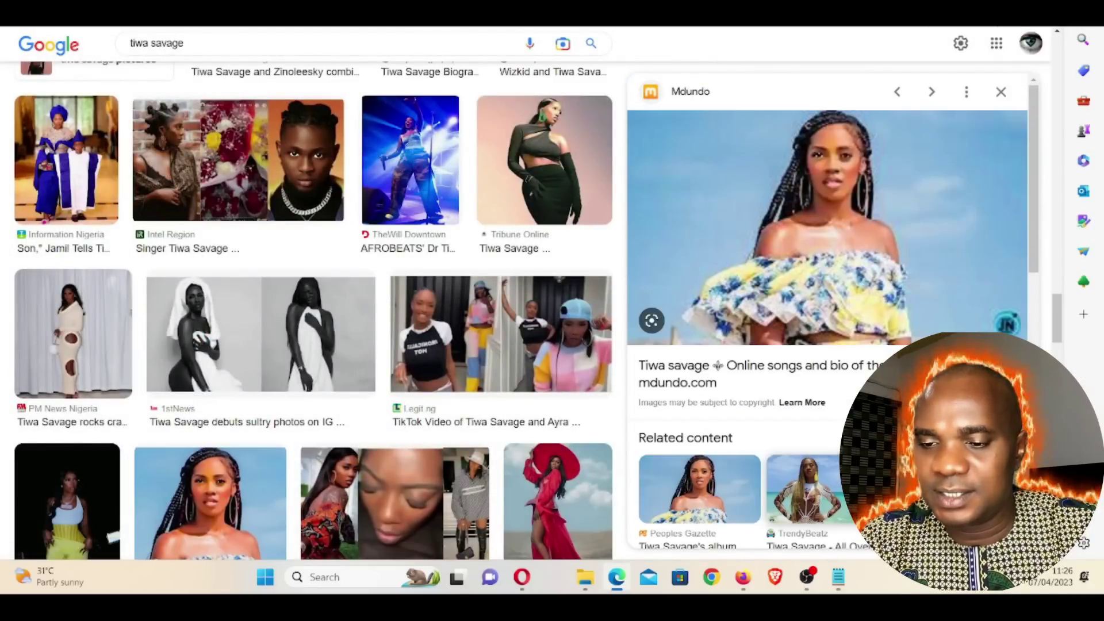
{"action": "right_click", "coordinate": [832, 169]}
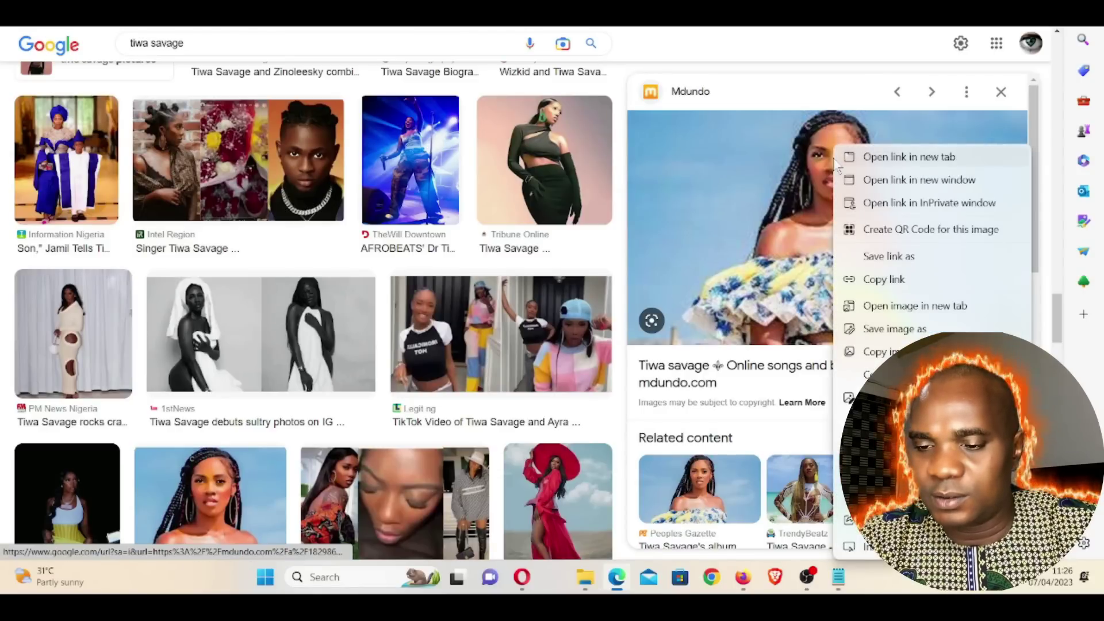
{"action": "left_click", "coordinate": [907, 329]}
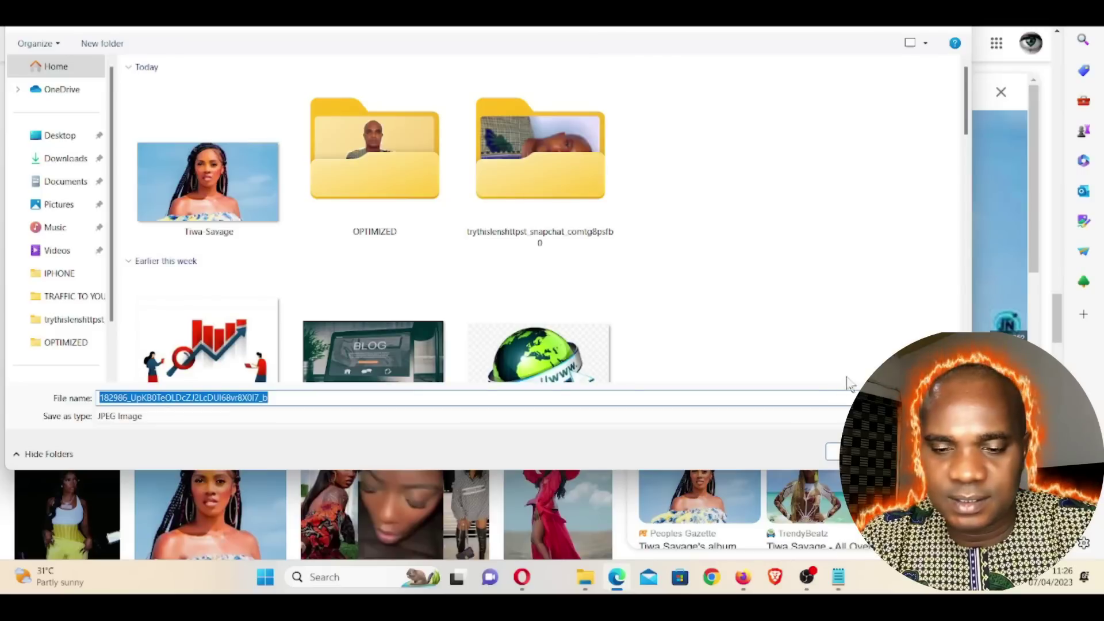
{"action": "left_click", "coordinate": [833, 452]}
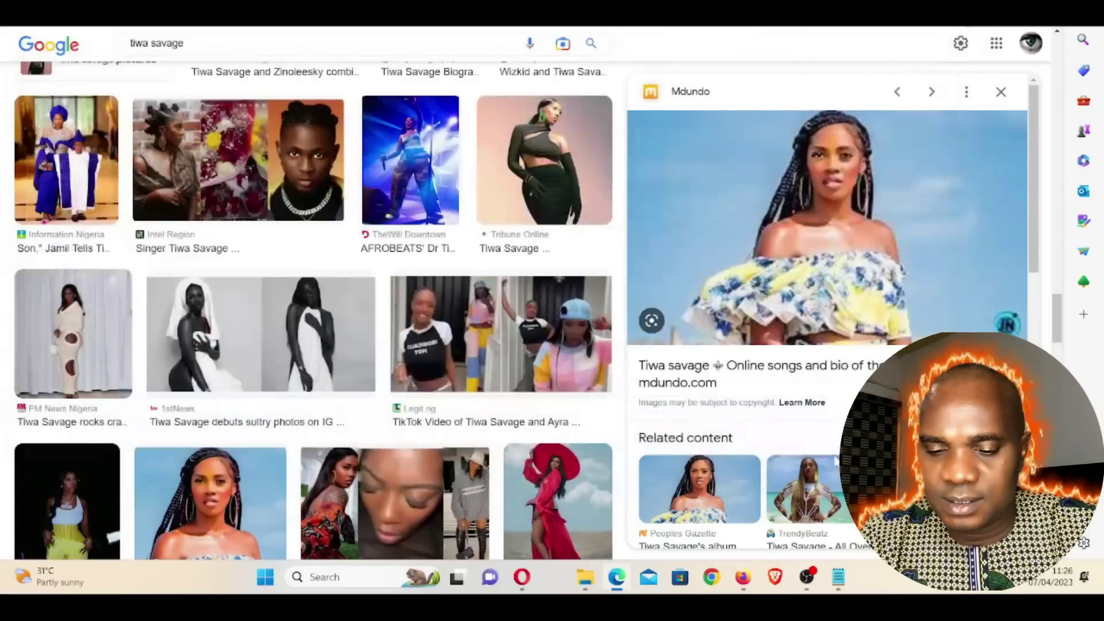
View both Tiwa Savage photos in Downloads full size, then select Tiwa-Savage and go back to the browser
{"action": "left_click", "coordinate": [587, 580]}
{"action": "scroll", "coordinate": [1024, 235], "scroll_direction": "down", "scroll_amount": 1}
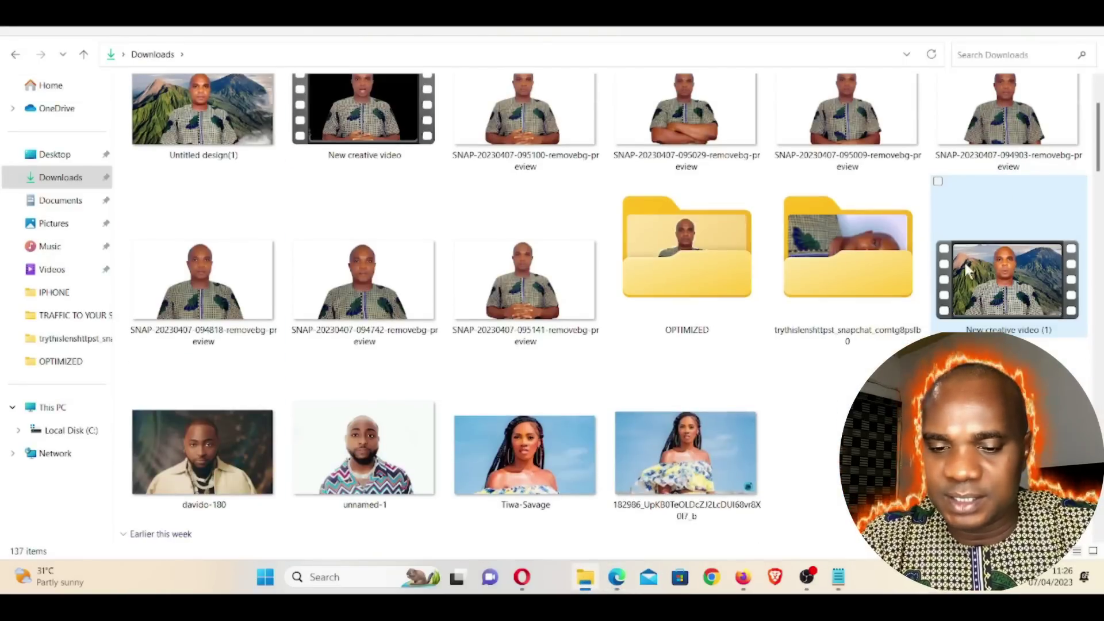
{"action": "left_click", "coordinate": [546, 454]}
{"action": "double_click", "coordinate": [567, 454]}
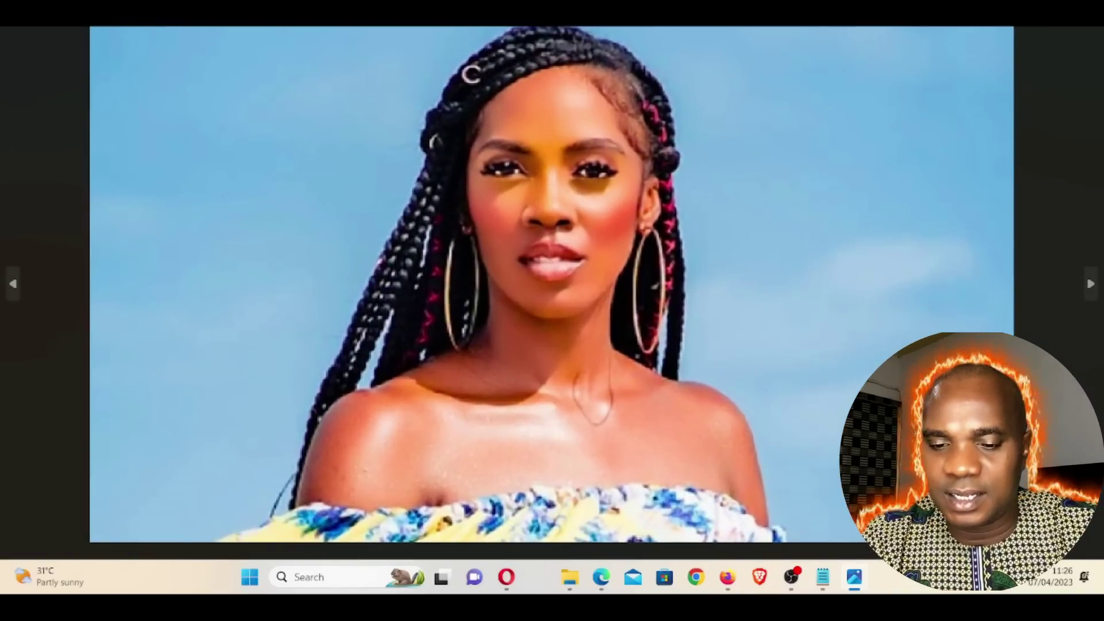
{"action": "key", "text": "alt+F4"}
{"action": "left_click", "coordinate": [618, 439]}
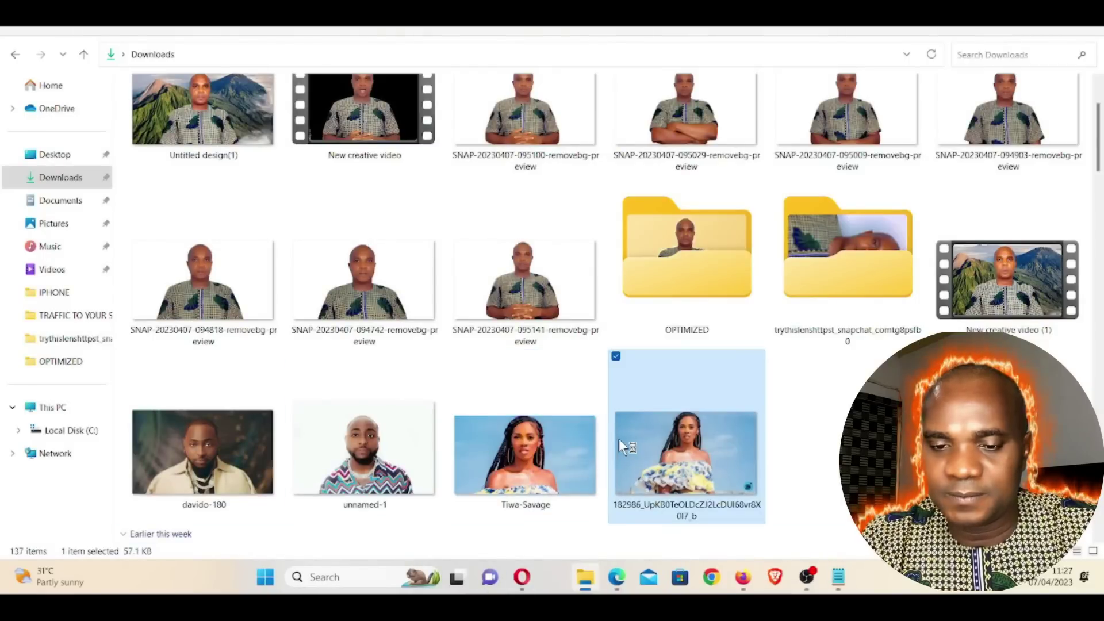
{"action": "double_click", "coordinate": [619, 439]}
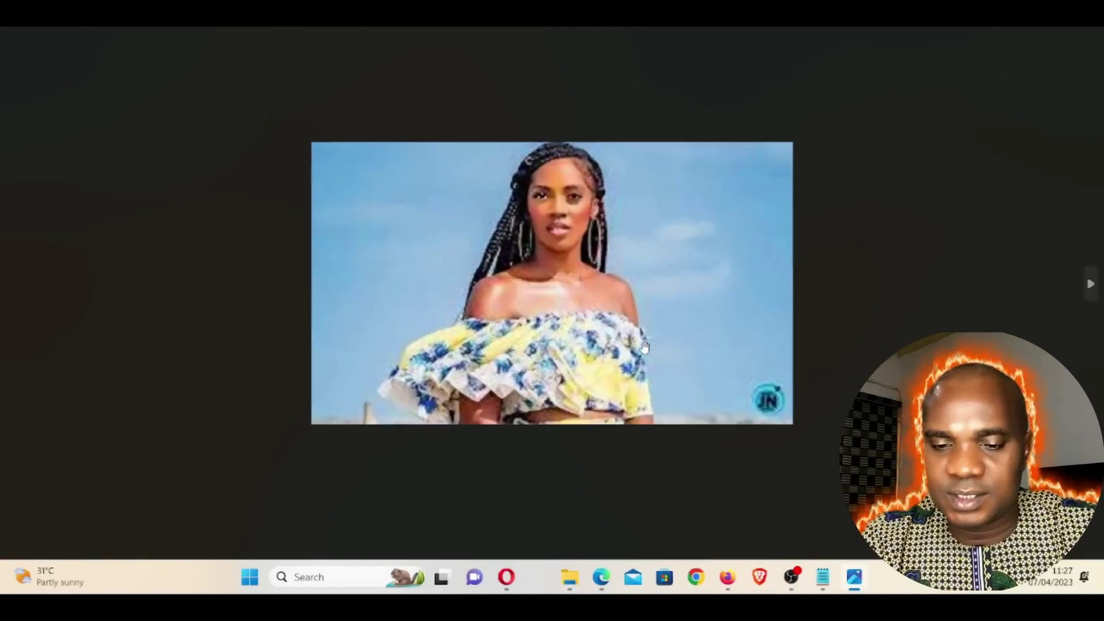
{"action": "key", "text": "alt+F4"}
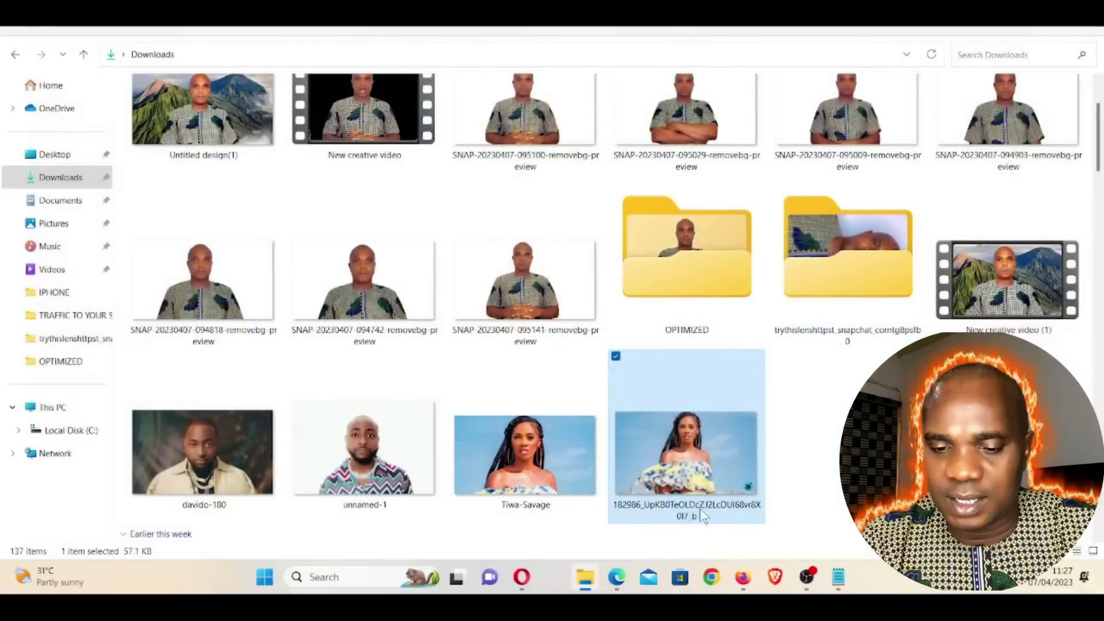
{"action": "left_click", "coordinate": [525, 454]}
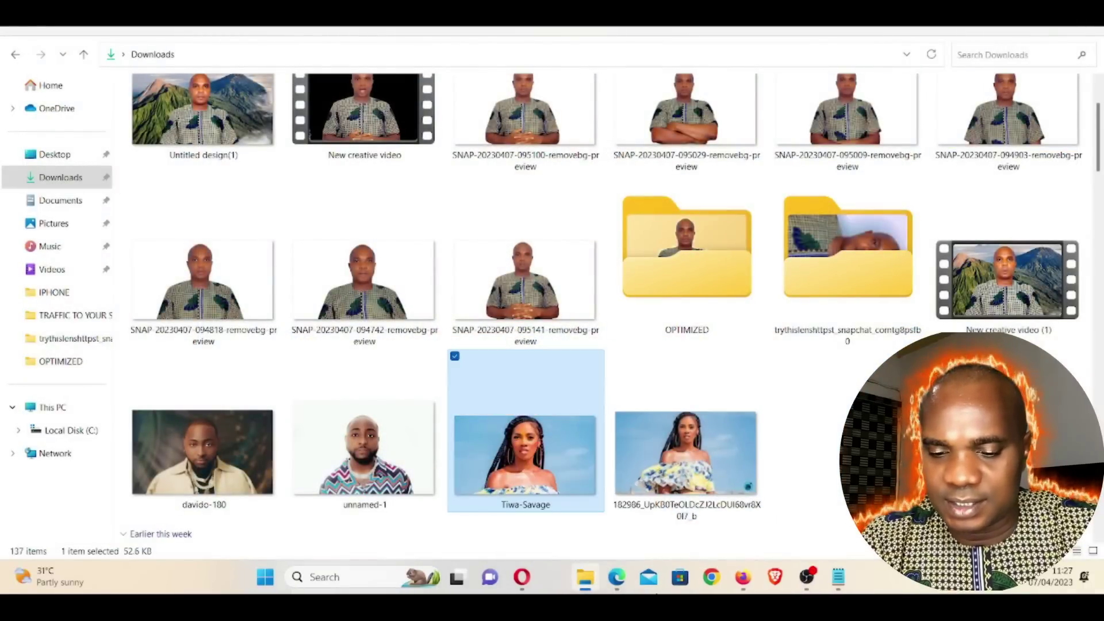
{"action": "left_click", "coordinate": [618, 577]}
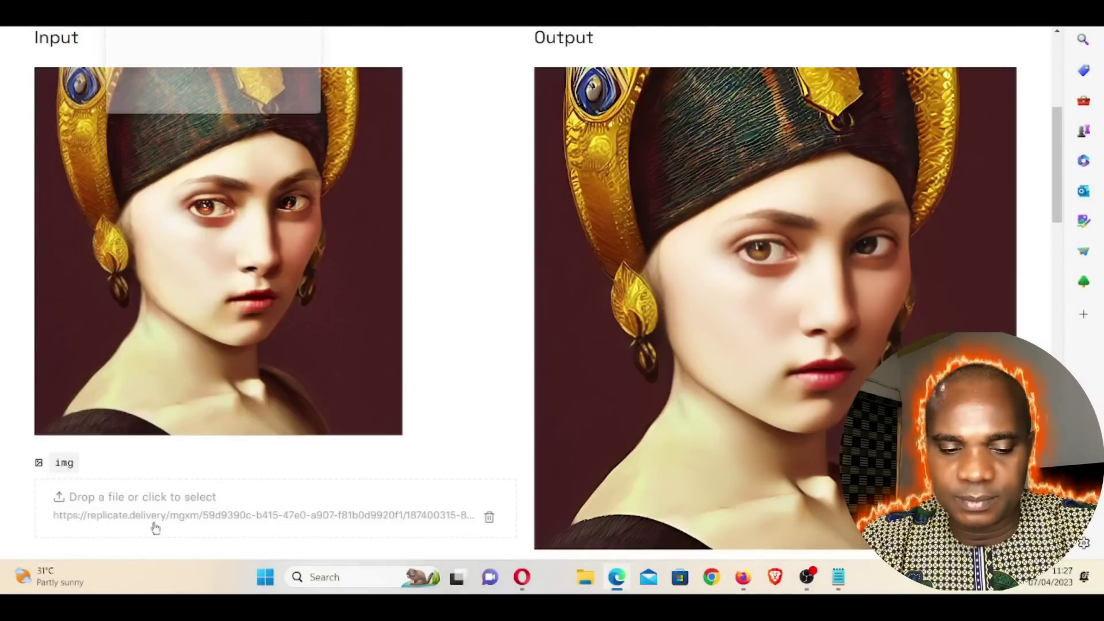
Load Tiwa-Savage into GFPGAN, run face restoration, and open the restored output
{"action": "left_click", "coordinate": [152, 522]}
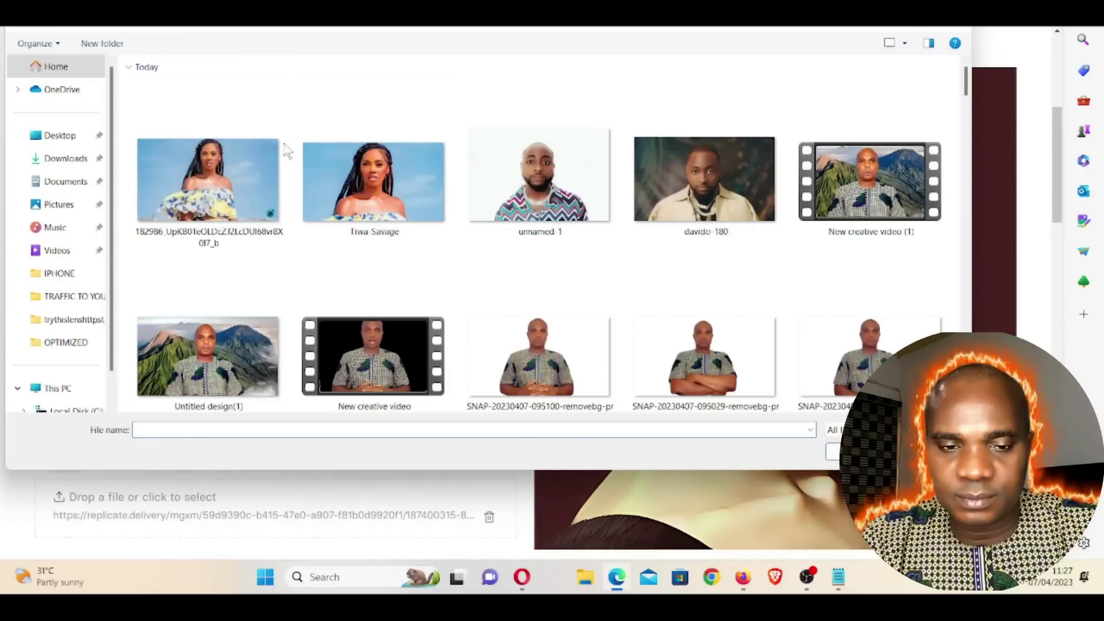
{"action": "double_click", "coordinate": [343, 180]}
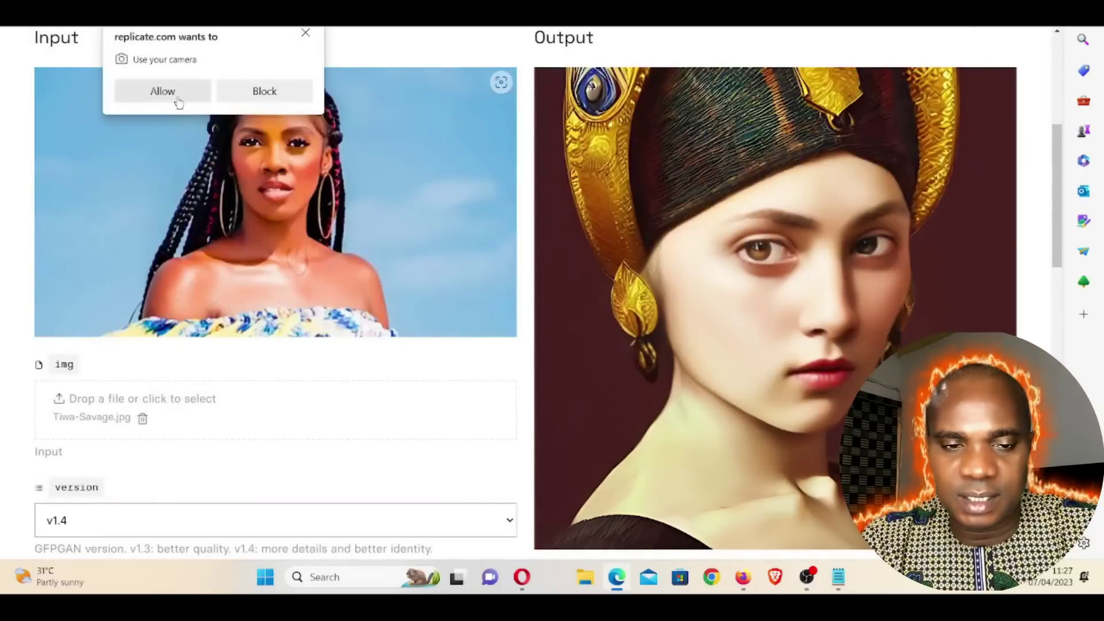
{"action": "left_click", "coordinate": [178, 100]}
{"action": "scroll", "coordinate": [197, 468], "scroll_direction": "down", "scroll_amount": 4}
{"action": "left_click", "coordinate": [49, 432]}
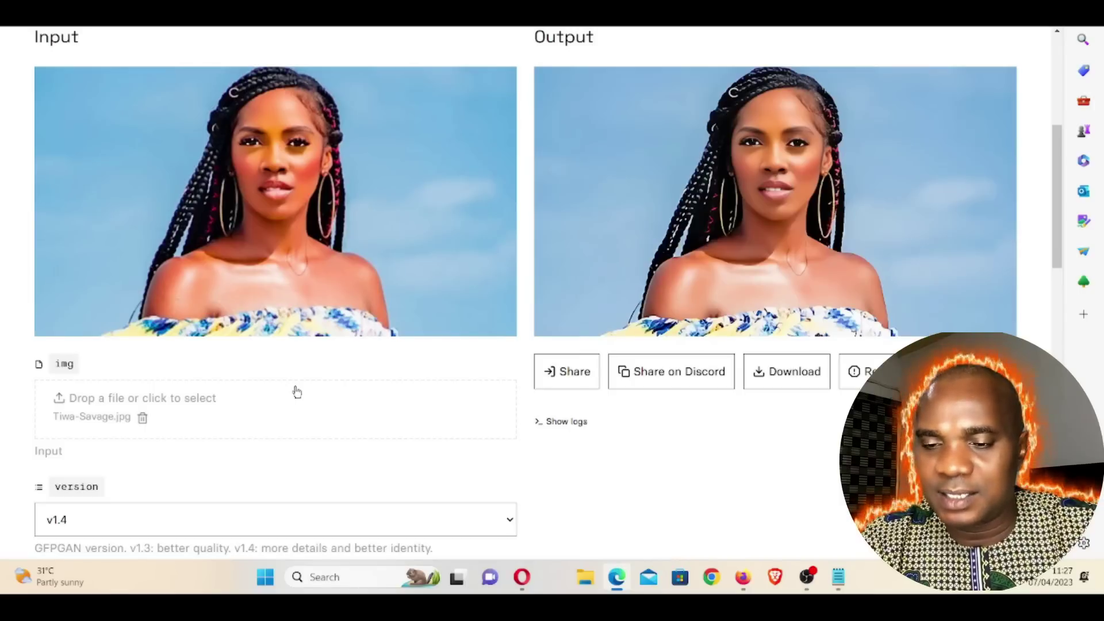
{"action": "left_click", "coordinate": [790, 370]}
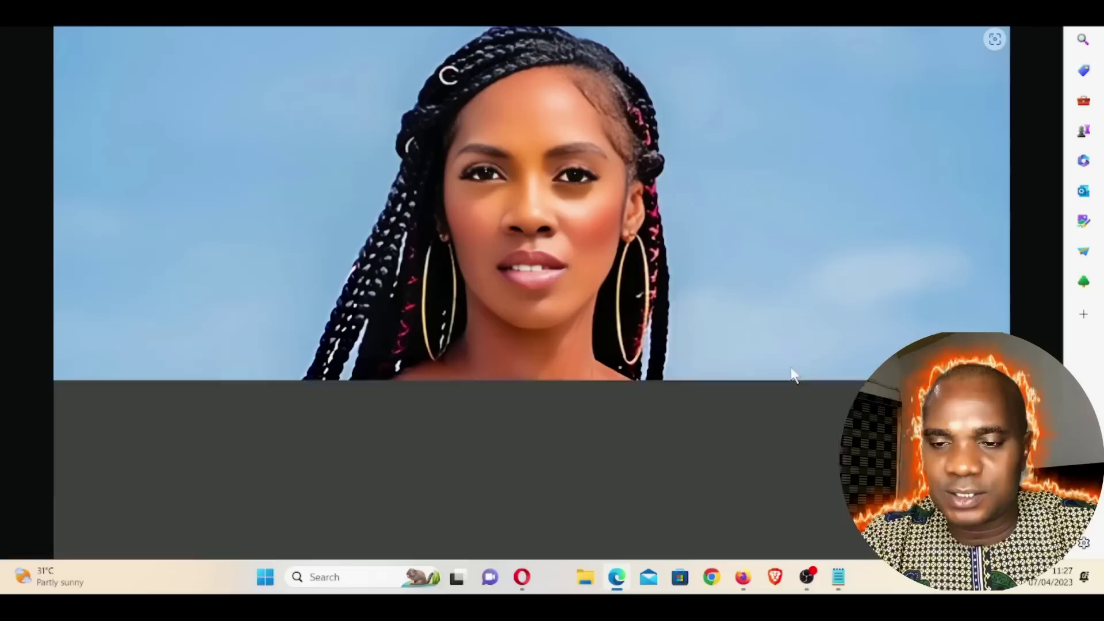
Save the restored portrait to Downloads as tiwa savage.jpg
{"action": "right_click", "coordinate": [336, 212]}
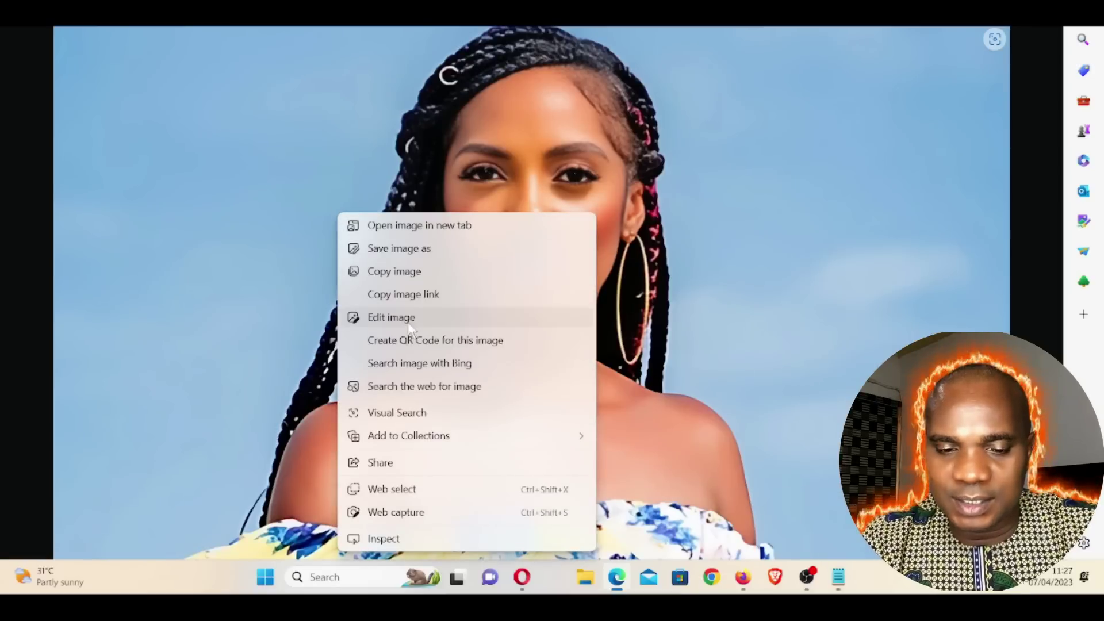
{"action": "left_click", "coordinate": [420, 250]}
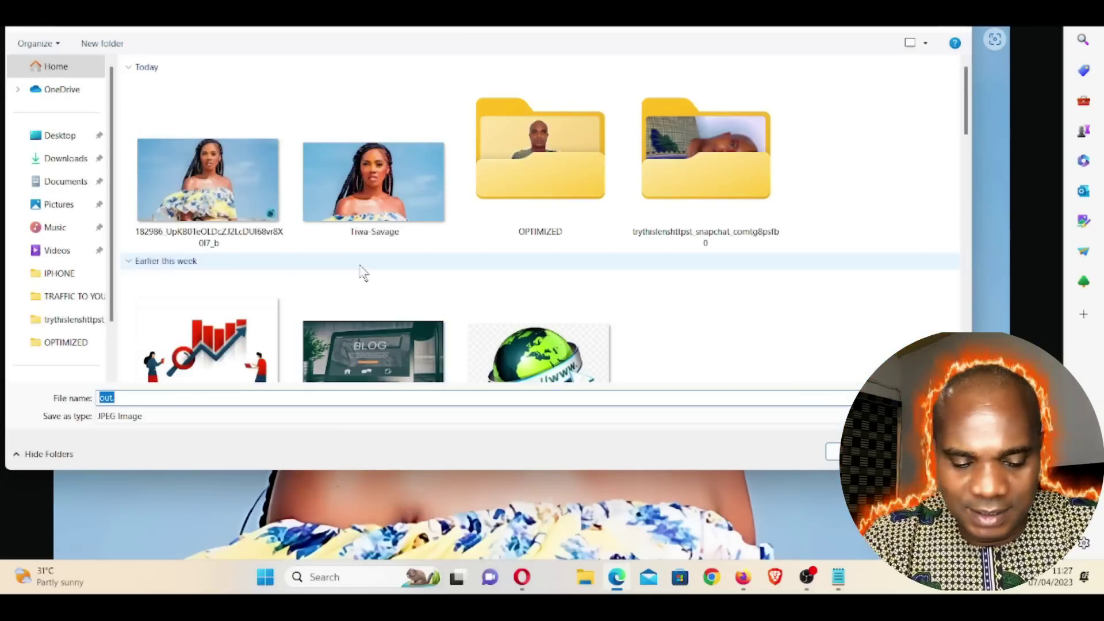
{"action": "type", "text": "y"}
{"action": "key", "text": "BackSpace"}
{"action": "type", "text": "tiwa"}
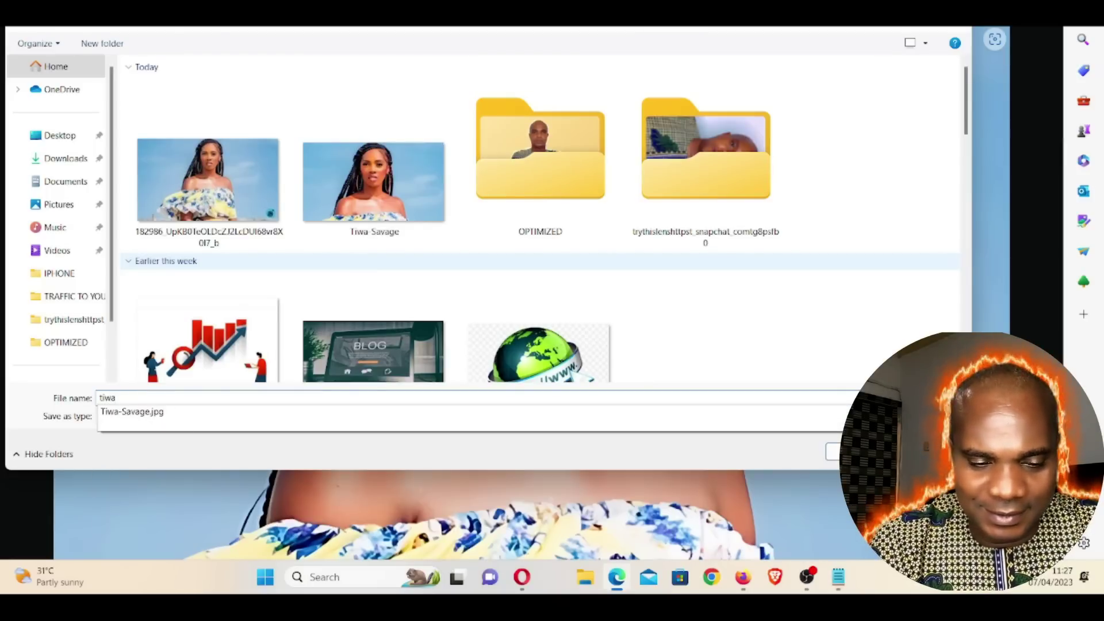
{"action": "key", "text": "Escape"}
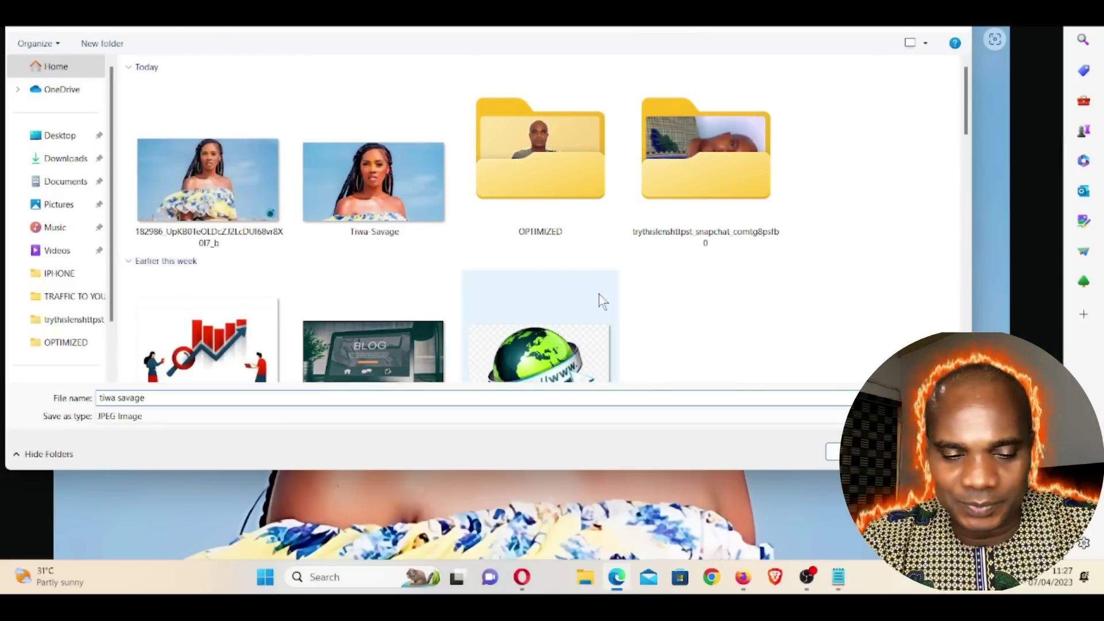
{"action": "left_click", "coordinate": [832, 453]}
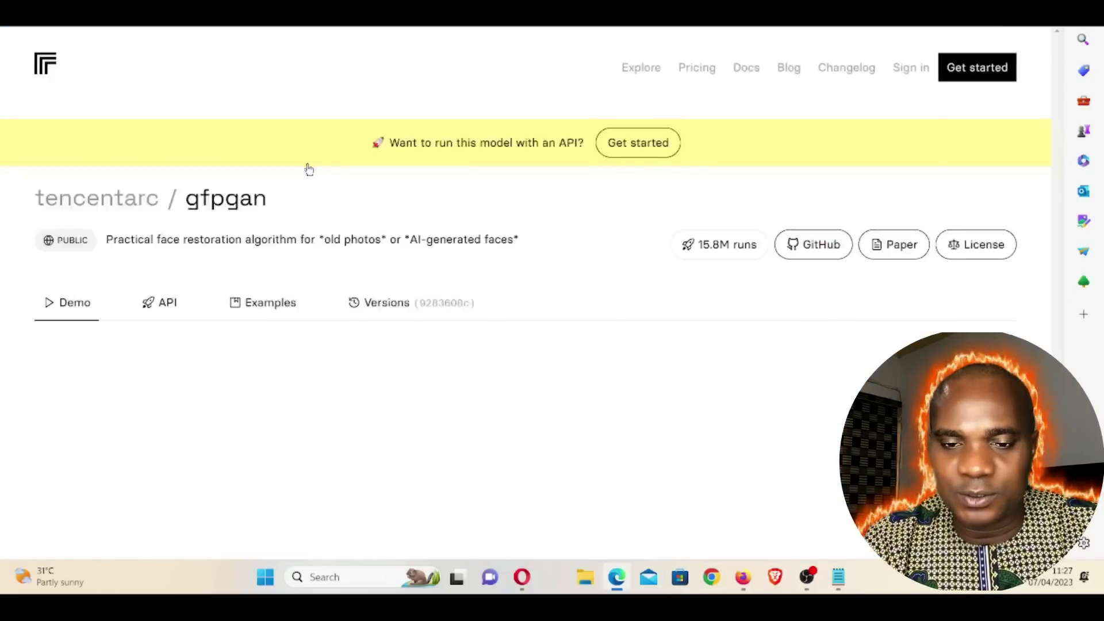
Open the Downloads folder in File Explorer and preview the unnamed-1 photo
{"action": "scroll", "coordinate": [307, 167], "scroll_direction": "down", "scroll_amount": 10}
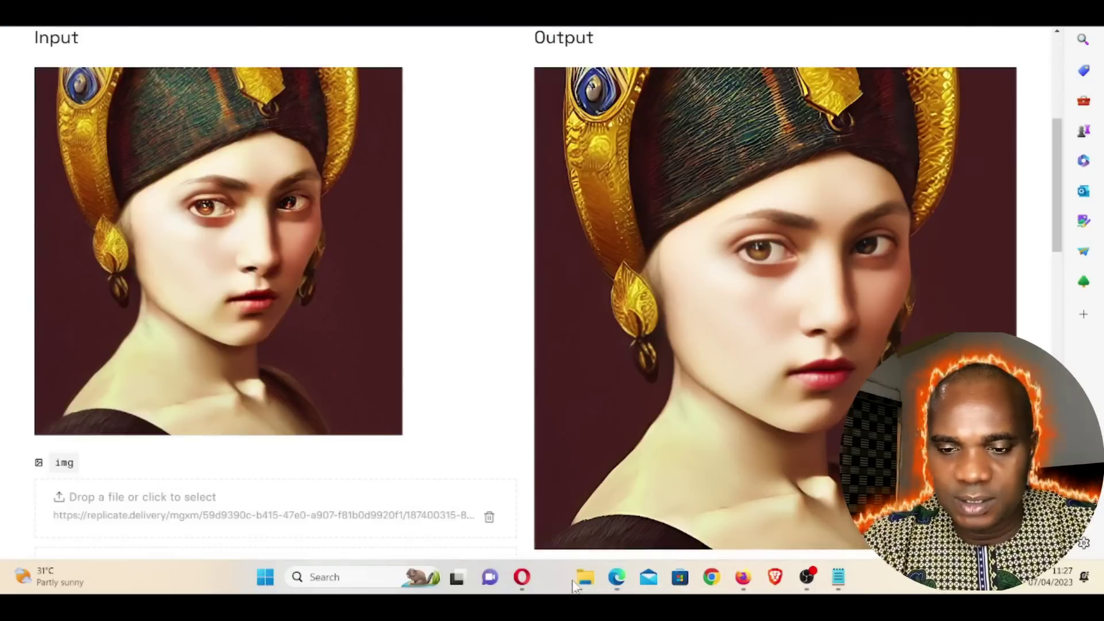
{"action": "left_click", "coordinate": [580, 580]}
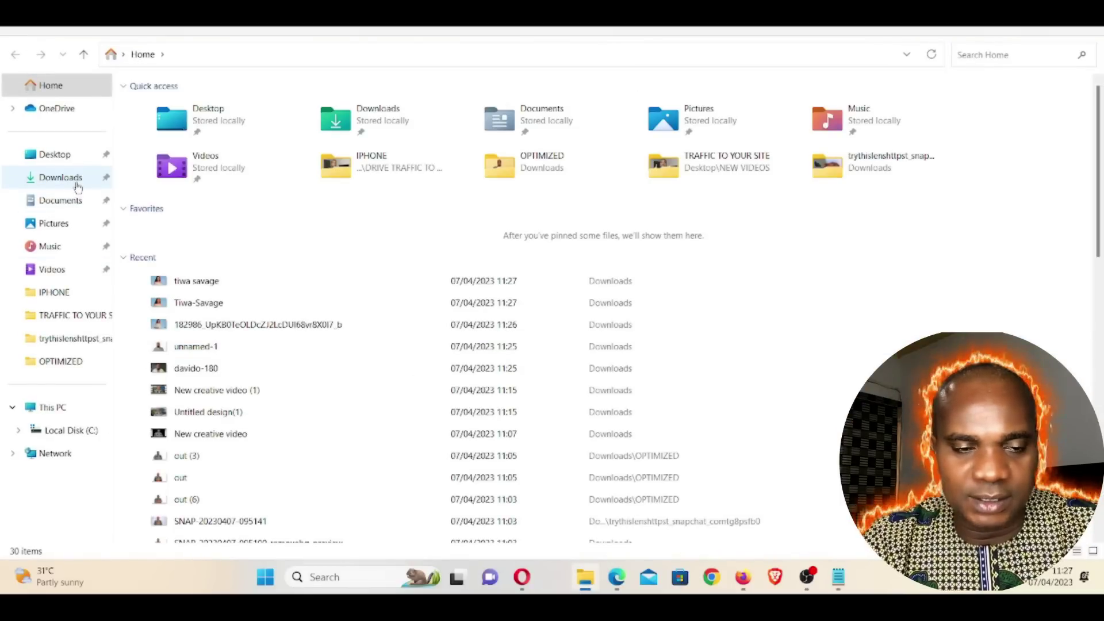
{"action": "left_click", "coordinate": [76, 183]}
{"action": "scroll", "coordinate": [446, 369], "scroll_direction": "down", "scroll_amount": 2}
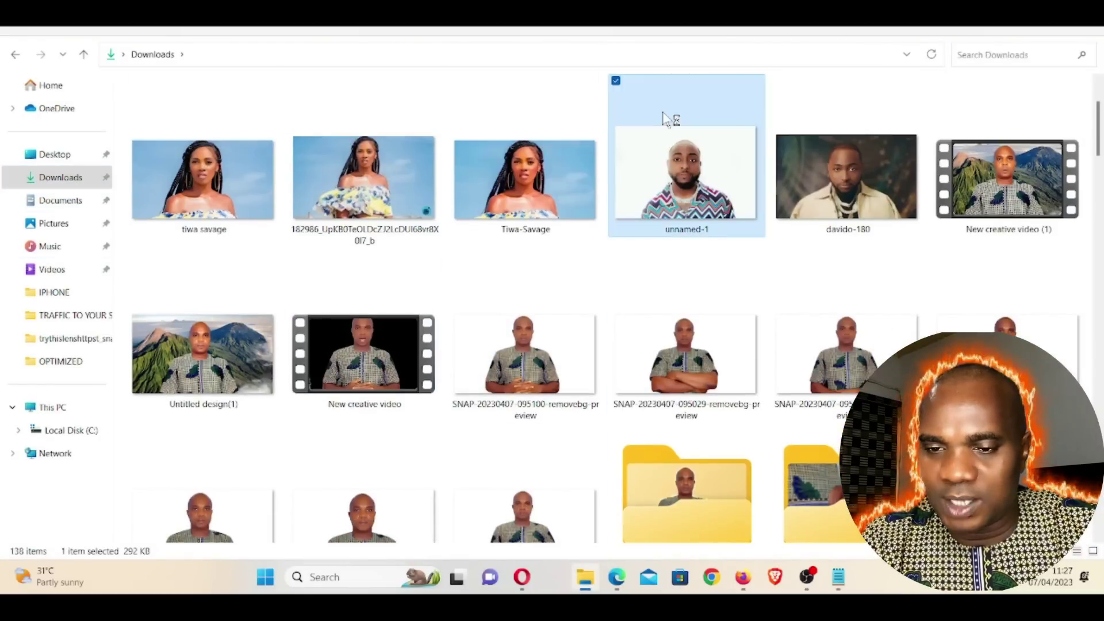
{"action": "double_click", "coordinate": [667, 115]}
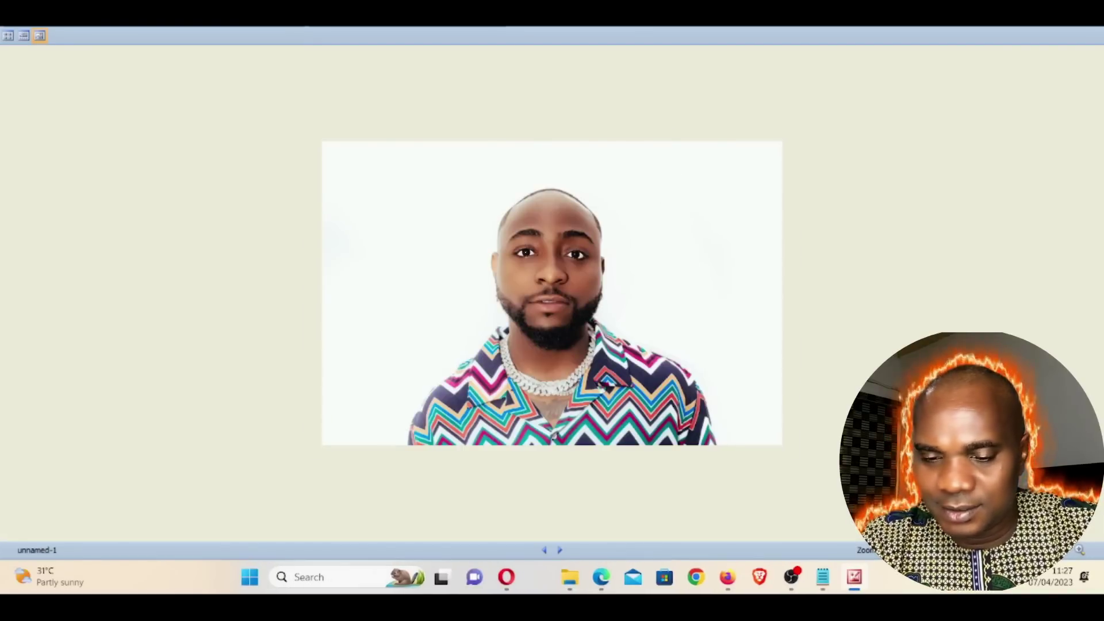
{"action": "scroll", "coordinate": [552, 293], "scroll_direction": "up", "scroll_amount": 2}
{"action": "scroll", "coordinate": [552, 293], "scroll_direction": "down", "scroll_amount": 1}
{"action": "key", "text": "Escape"}
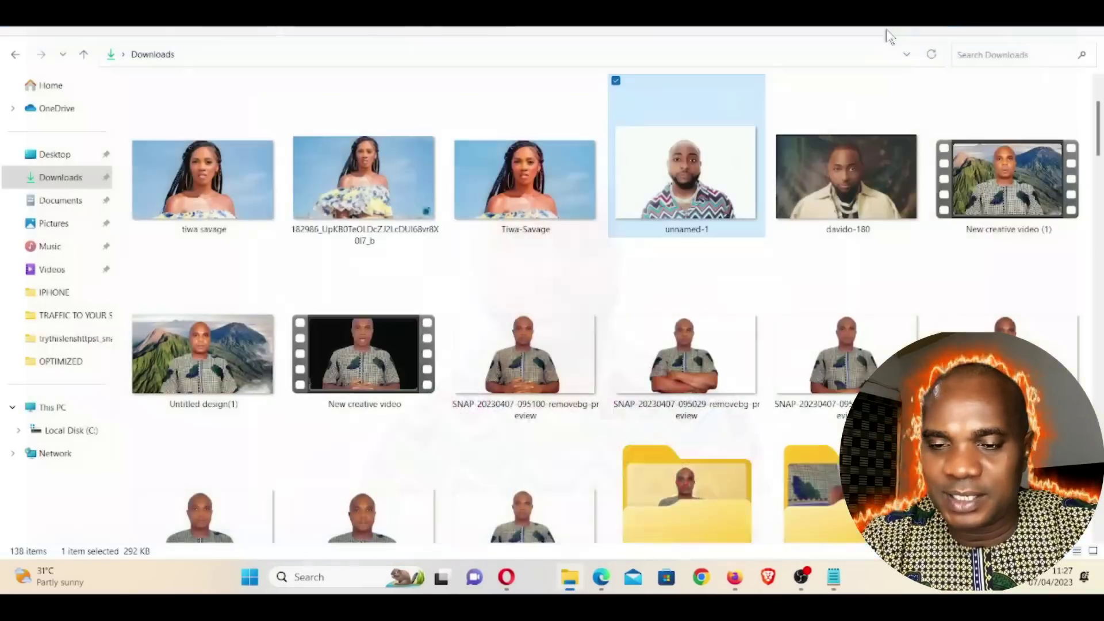
Preview the davido-180 photo and close it
{"action": "left_click", "coordinate": [833, 136]}
{"action": "double_click", "coordinate": [832, 135]}
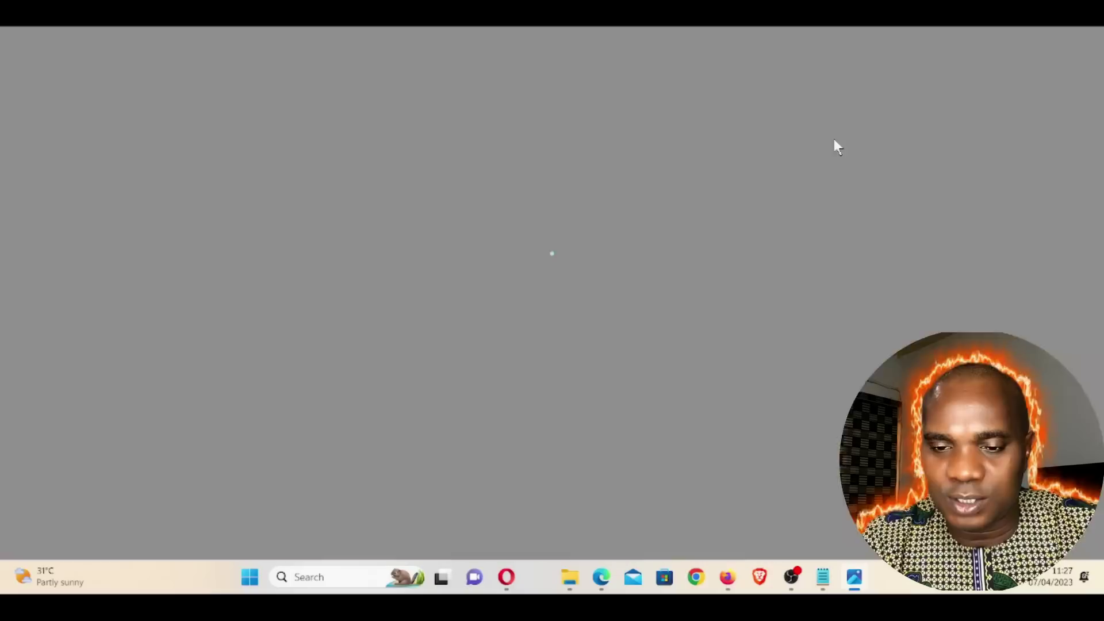
{"action": "scroll", "coordinate": [637, 264], "scroll_direction": "up", "scroll_amount": 3}
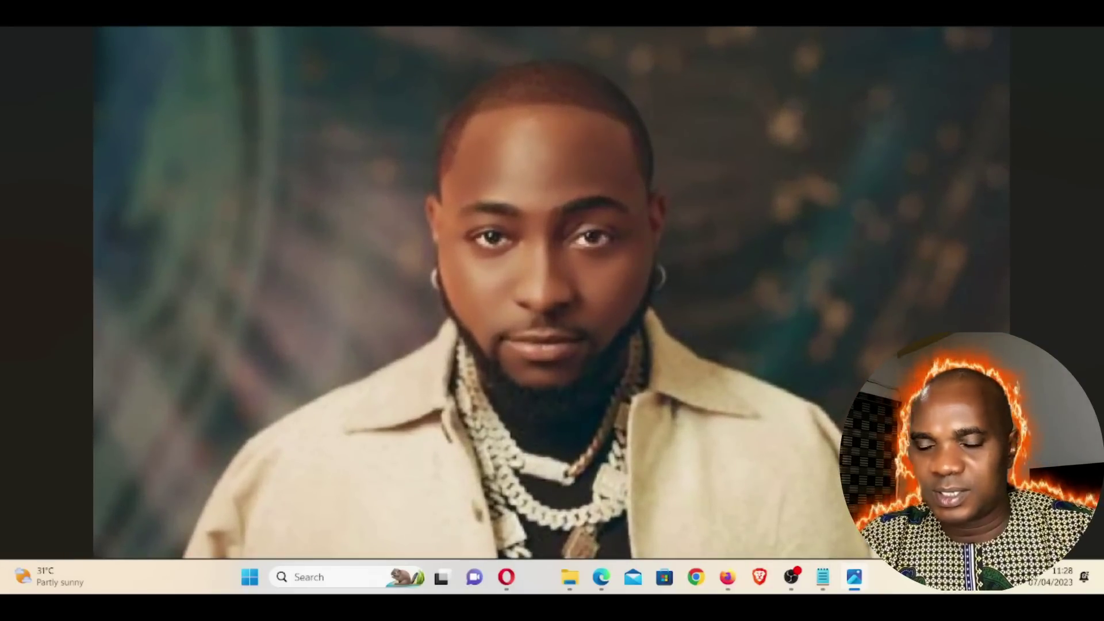
{"action": "key", "text": "Escape"}
{"action": "left_click", "coordinate": [600, 545]}
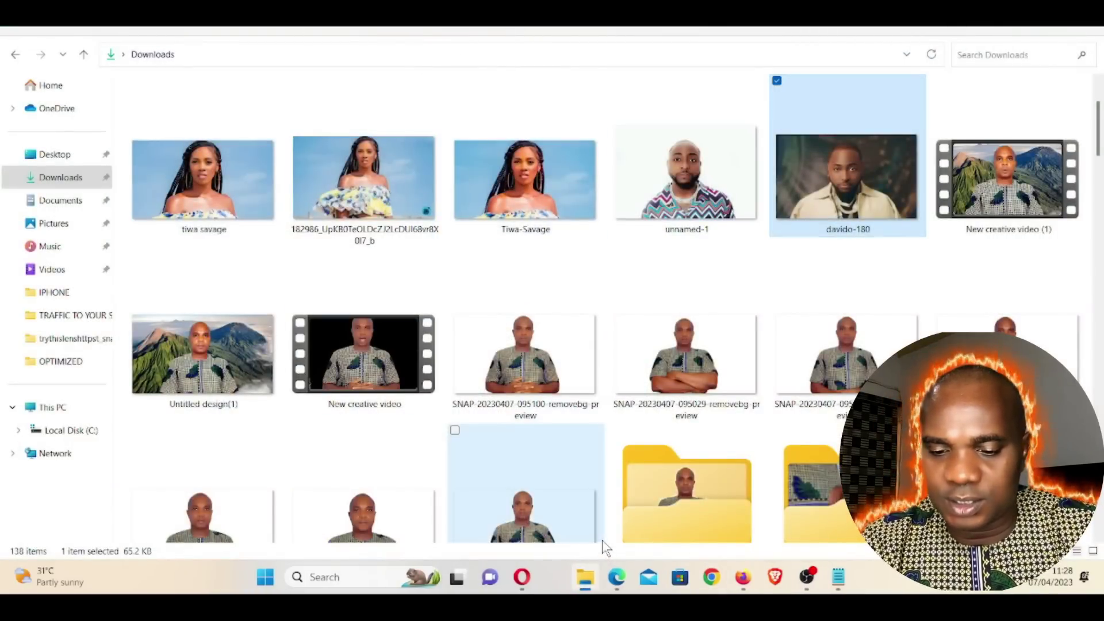
Load unnamed-1 into Replicate's GFPGAN and run face restoration on it
{"action": "left_click", "coordinate": [616, 576]}
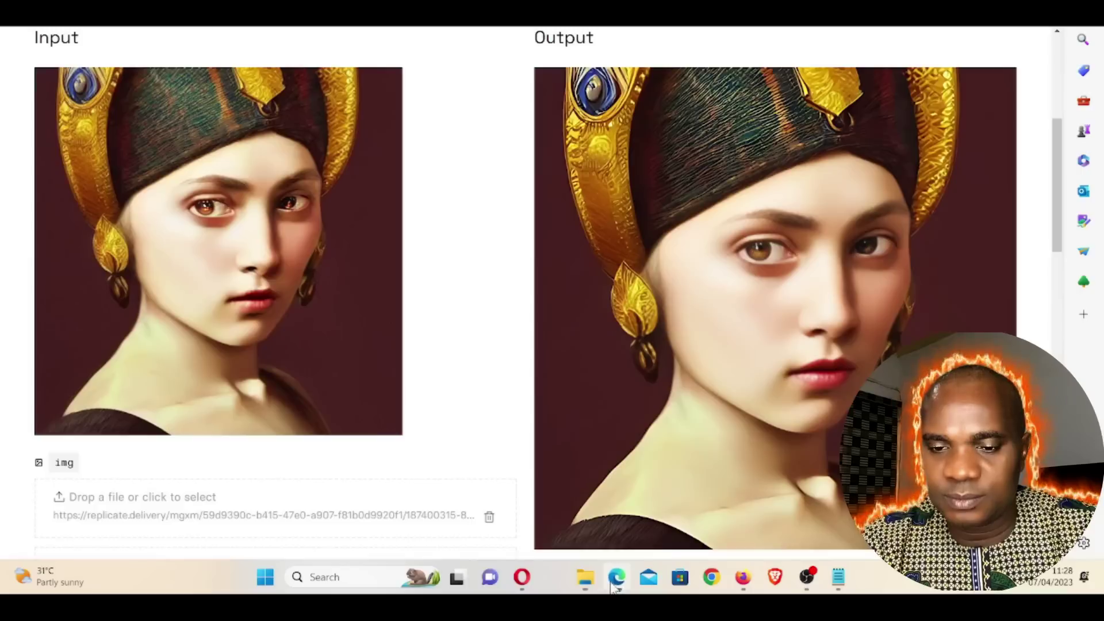
{"action": "left_click", "coordinate": [190, 520]}
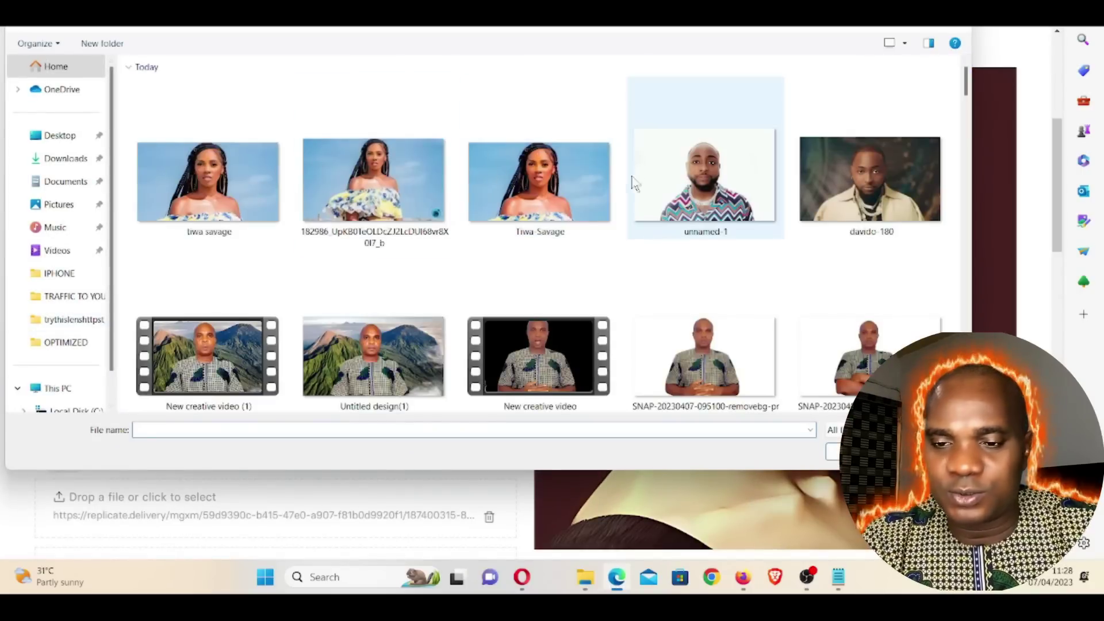
{"action": "left_click", "coordinate": [685, 185]}
{"action": "double_click", "coordinate": [684, 187]}
{"action": "scroll", "coordinate": [254, 381], "scroll_direction": "down", "scroll_amount": 5}
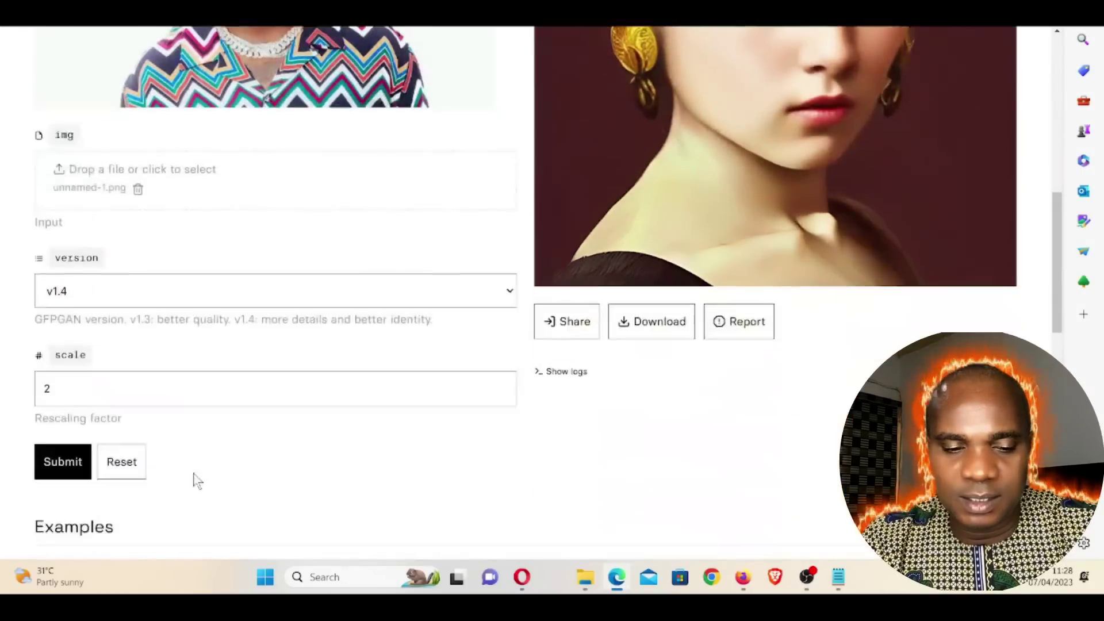
{"action": "left_click", "coordinate": [74, 402]}
{"action": "scroll", "coordinate": [75, 402], "scroll_direction": "up", "scroll_amount": 5}
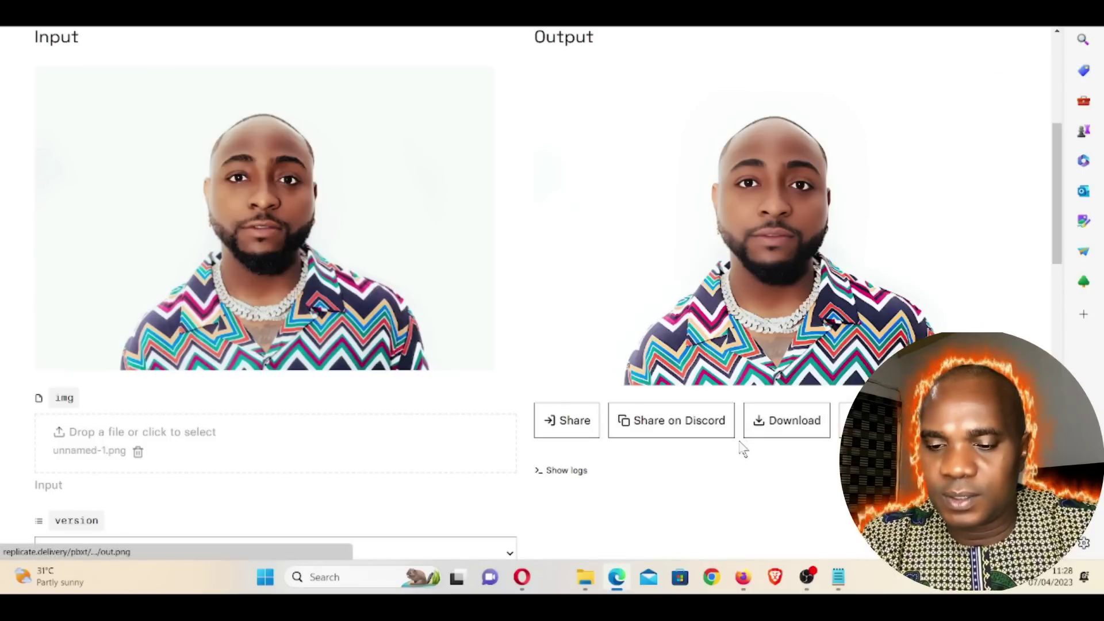
Save the restored output over unnamed-1.png, confirming the replacement
{"action": "left_click", "coordinate": [782, 418]}
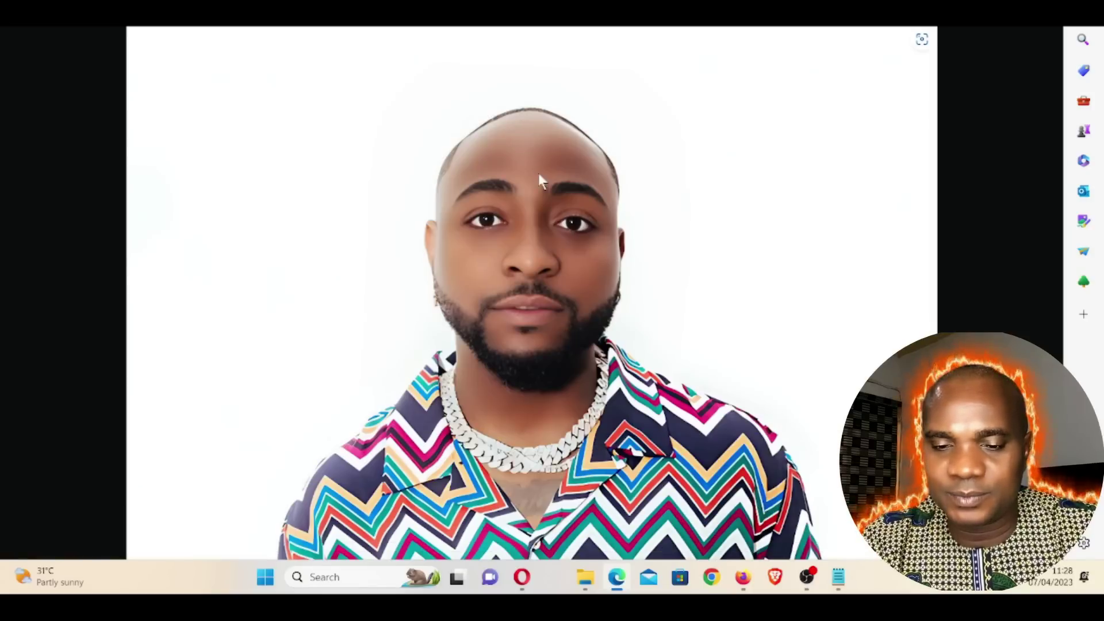
{"action": "right_click", "coordinate": [539, 175]}
{"action": "left_click", "coordinate": [598, 211]}
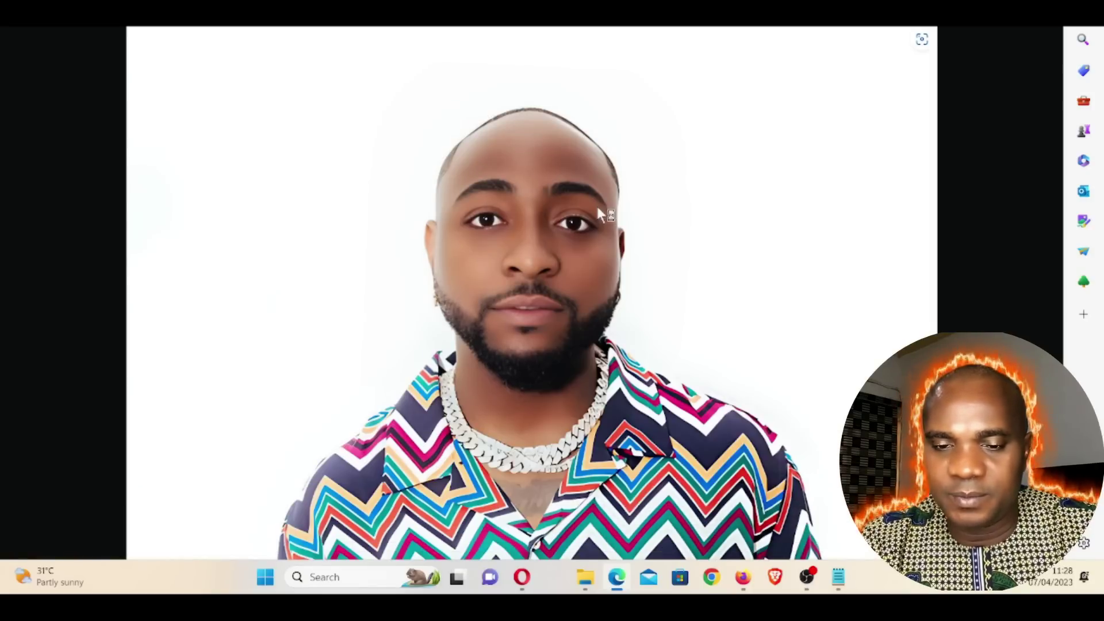
{"action": "left_click", "coordinate": [178, 164]}
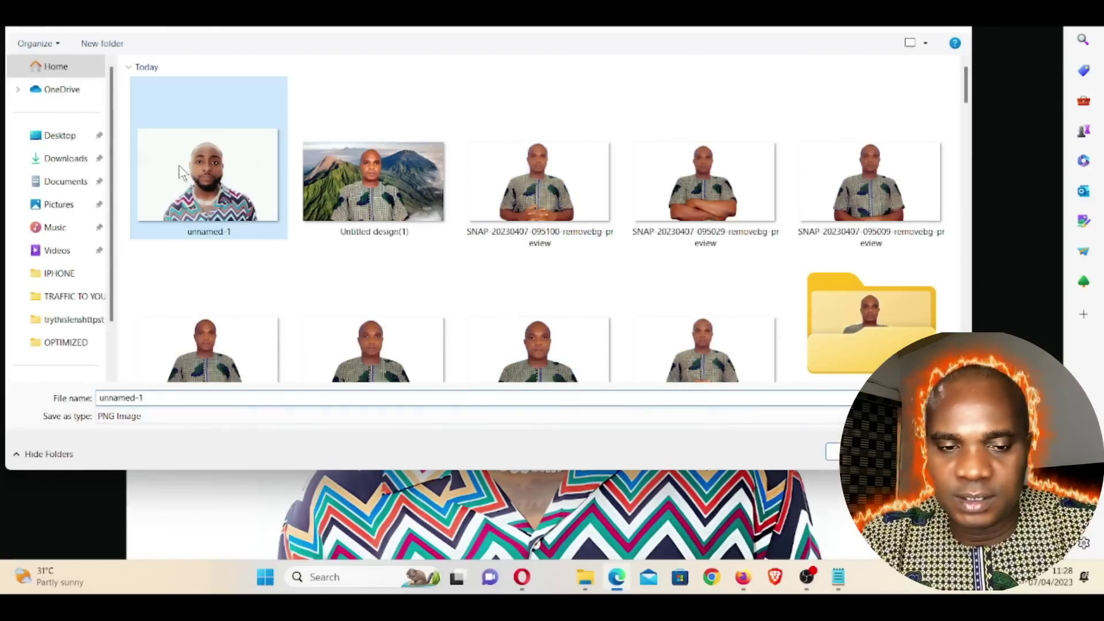
{"action": "left_click", "coordinate": [835, 452]}
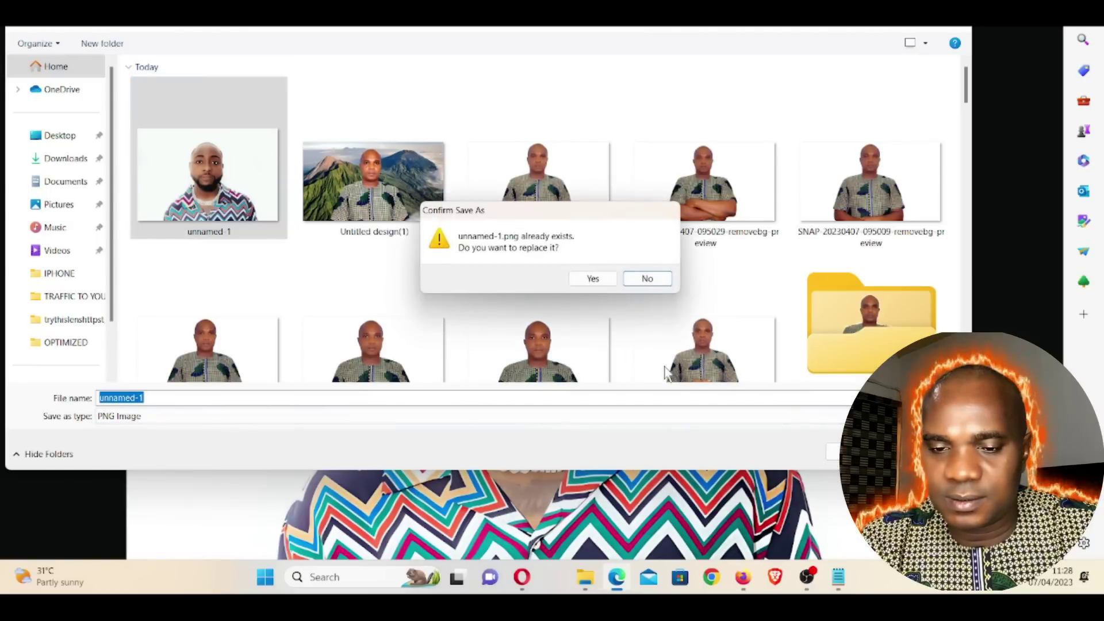
{"action": "left_click", "coordinate": [592, 278]}
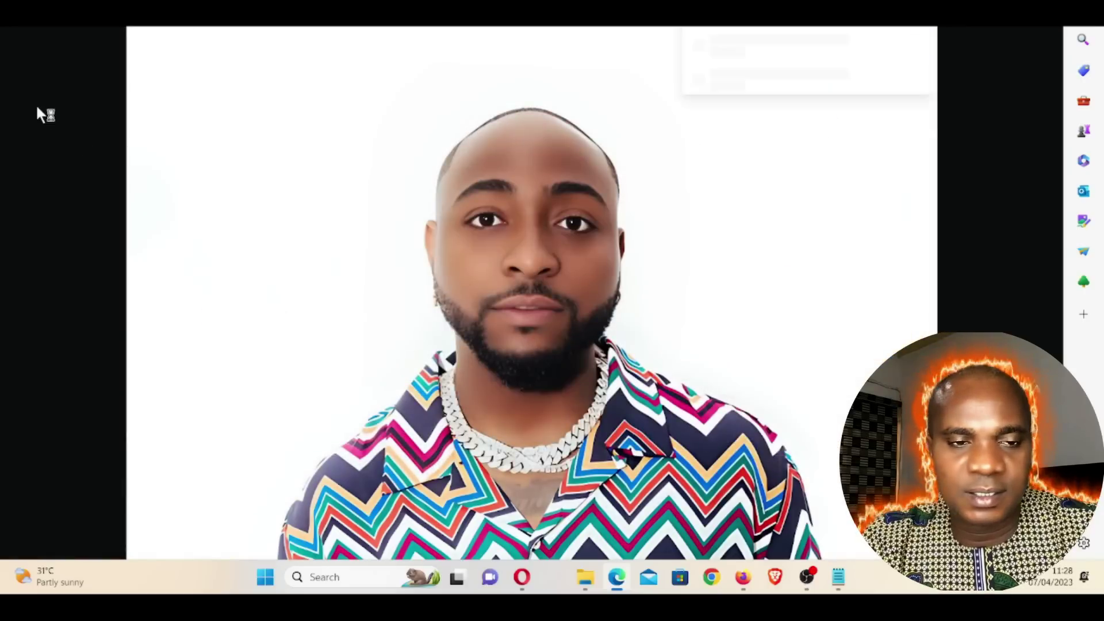
{"action": "key", "text": "ctrl+w"}
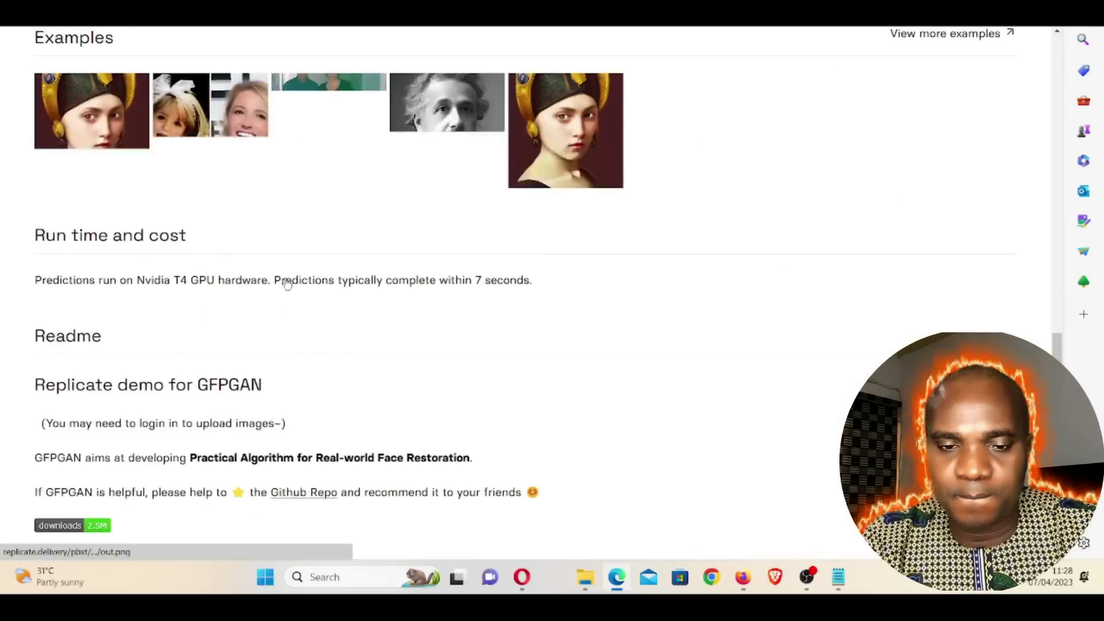
Load the davido-180 photo into GFPGAN and run face restoration
{"action": "scroll", "coordinate": [221, 342], "scroll_direction": "up", "scroll_amount": 10}
{"action": "scroll", "coordinate": [221, 342], "scroll_direction": "down", "scroll_amount": 7}
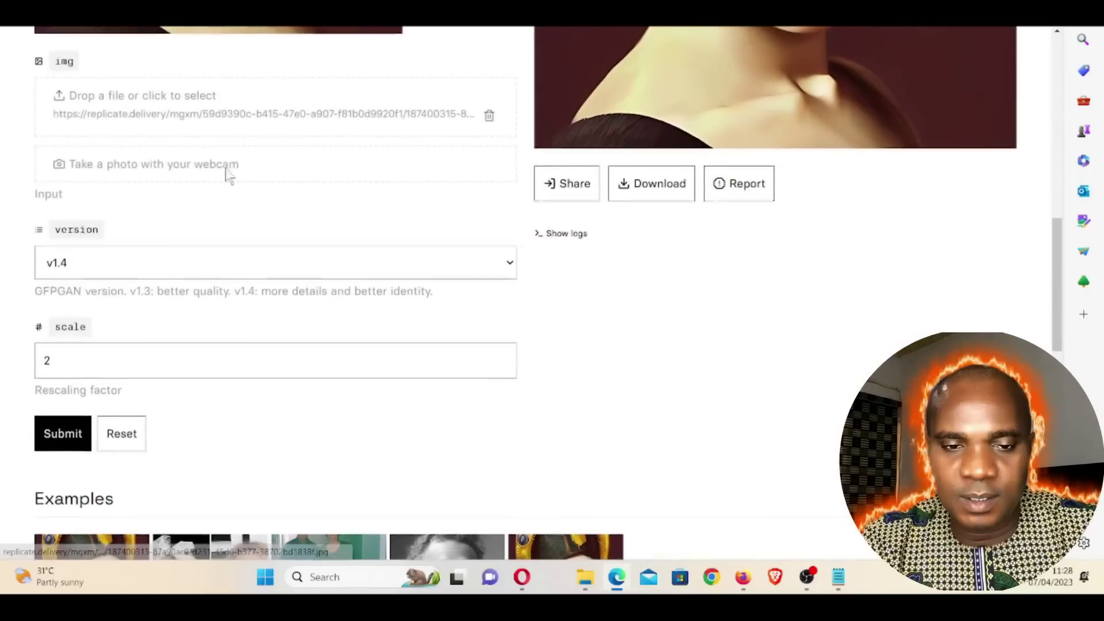
{"action": "left_click", "coordinate": [239, 127]}
{"action": "scroll", "coordinate": [513, 251], "scroll_direction": "down", "scroll_amount": 5}
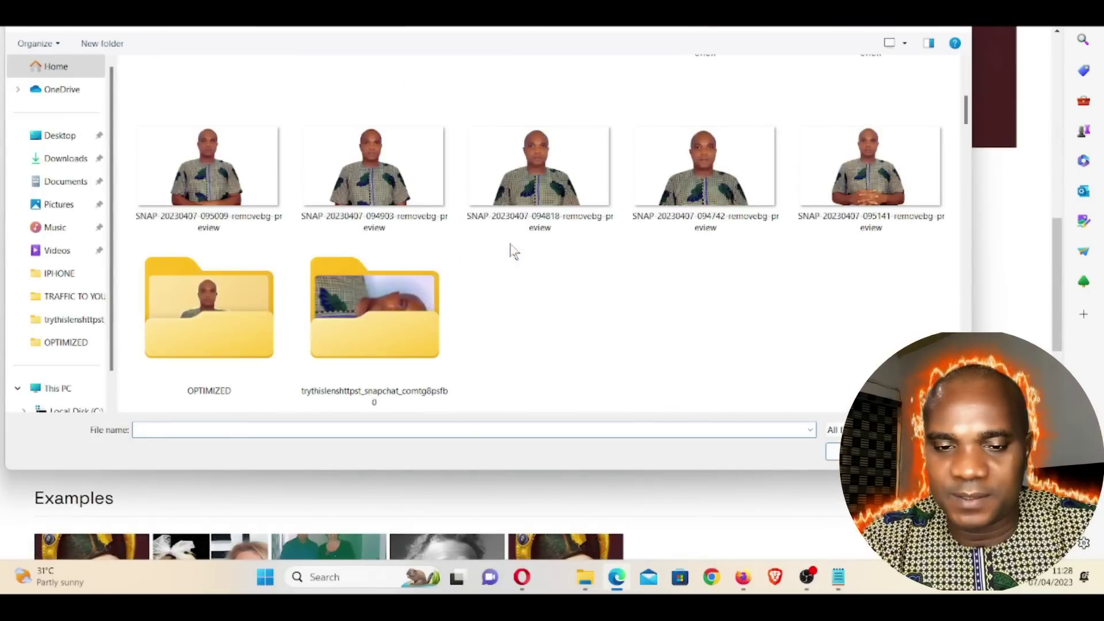
{"action": "scroll", "coordinate": [510, 249], "scroll_direction": "up", "scroll_amount": 5}
{"action": "double_click", "coordinate": [881, 198]}
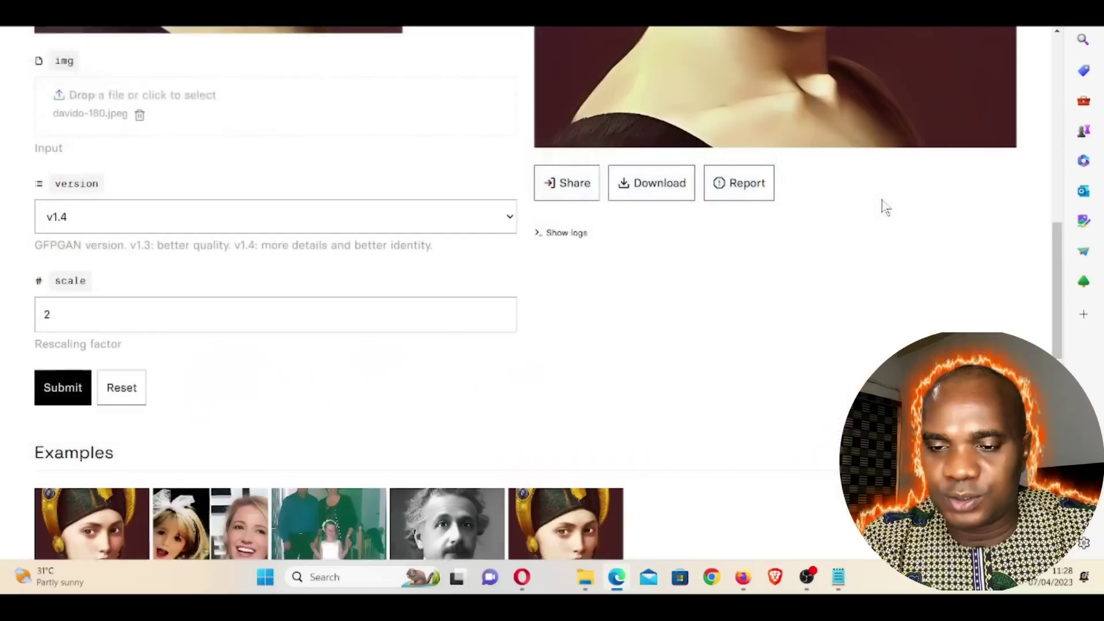
{"action": "scroll", "coordinate": [886, 207], "scroll_direction": "down", "scroll_amount": 1}
{"action": "left_click", "coordinate": [78, 299]}
{"action": "scroll", "coordinate": [69, 311], "scroll_direction": "up", "scroll_amount": 5}
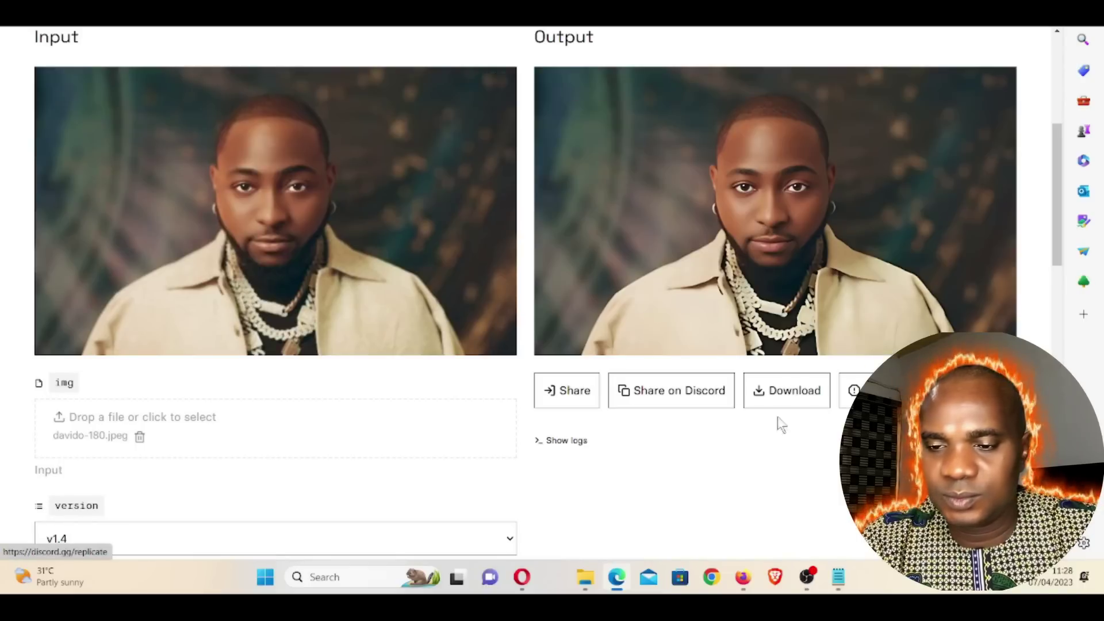
Save the restored image over davido-180.jpeg, confirming the replacement
{"action": "left_click", "coordinate": [801, 401]}
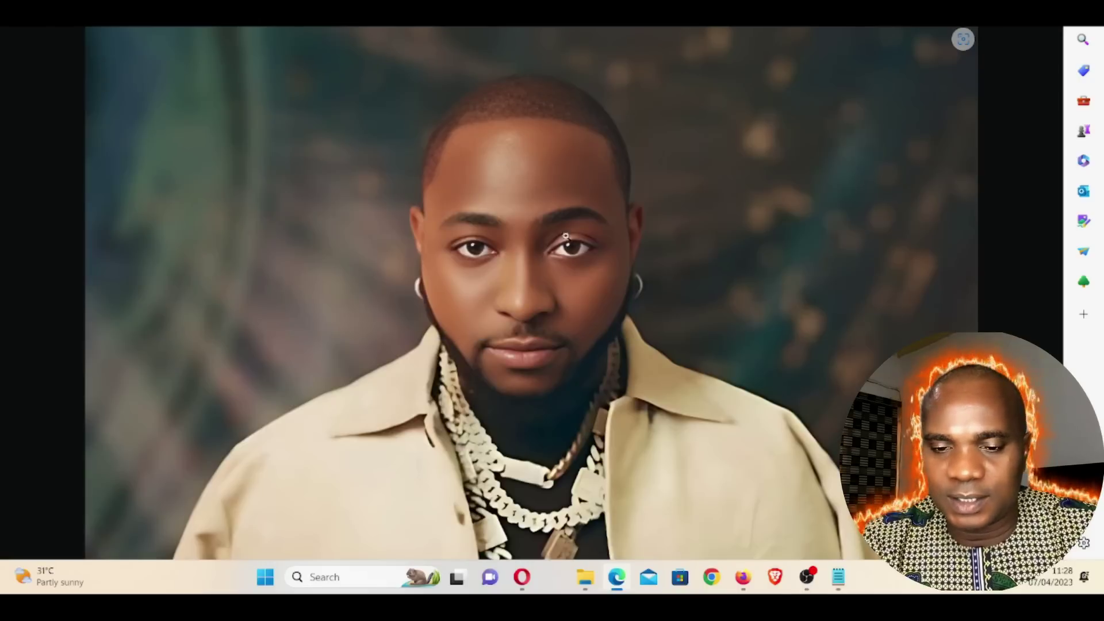
{"action": "right_click", "coordinate": [532, 174]}
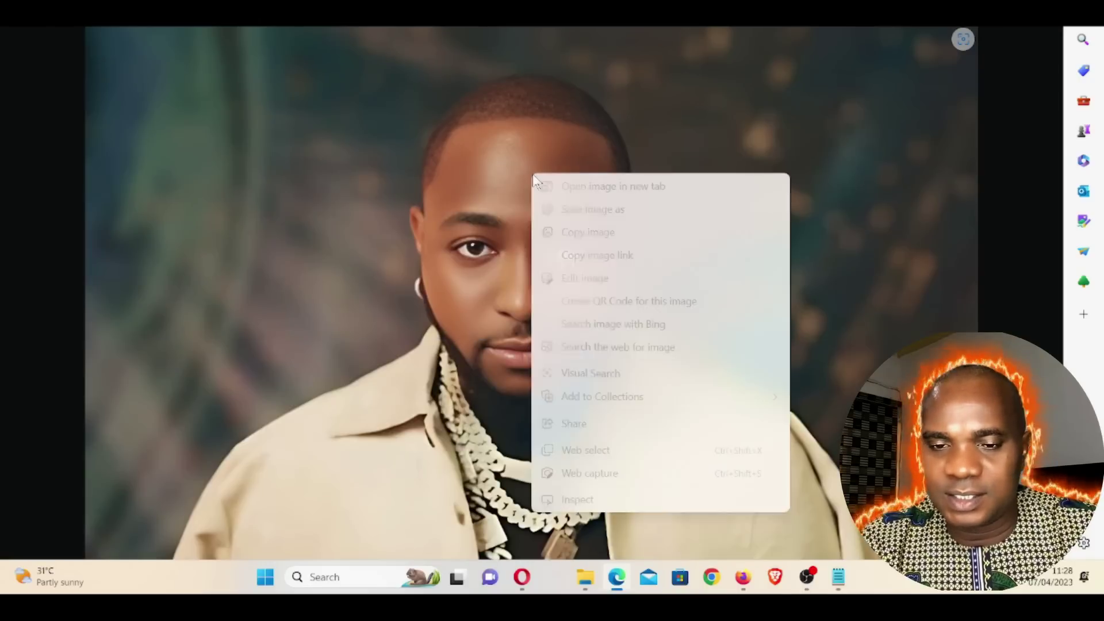
{"action": "left_click", "coordinate": [592, 209]}
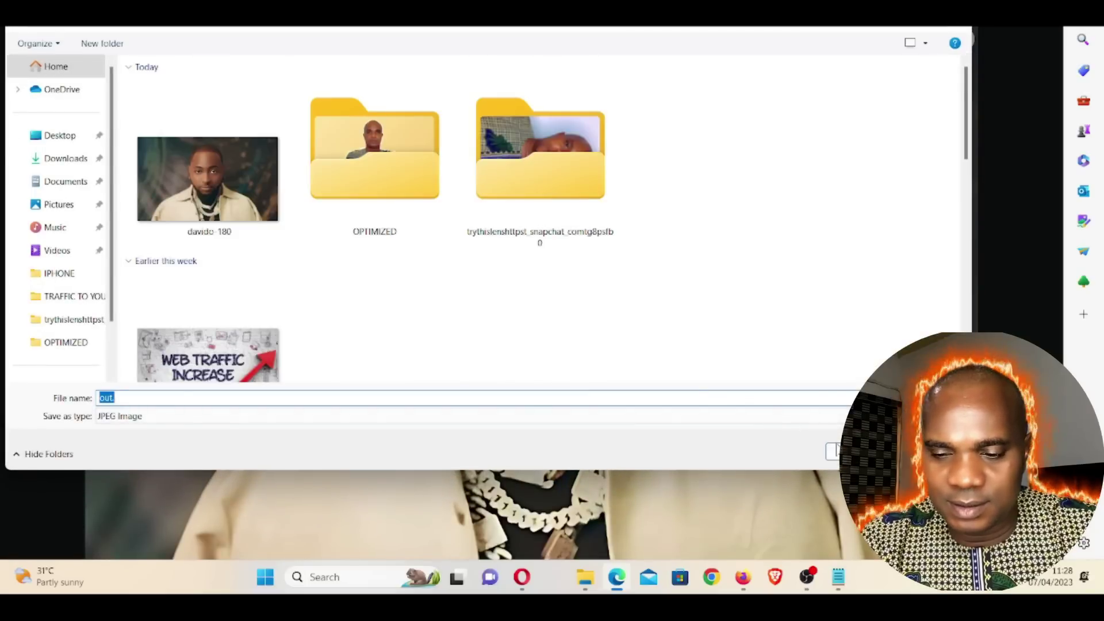
{"action": "left_click", "coordinate": [237, 201]}
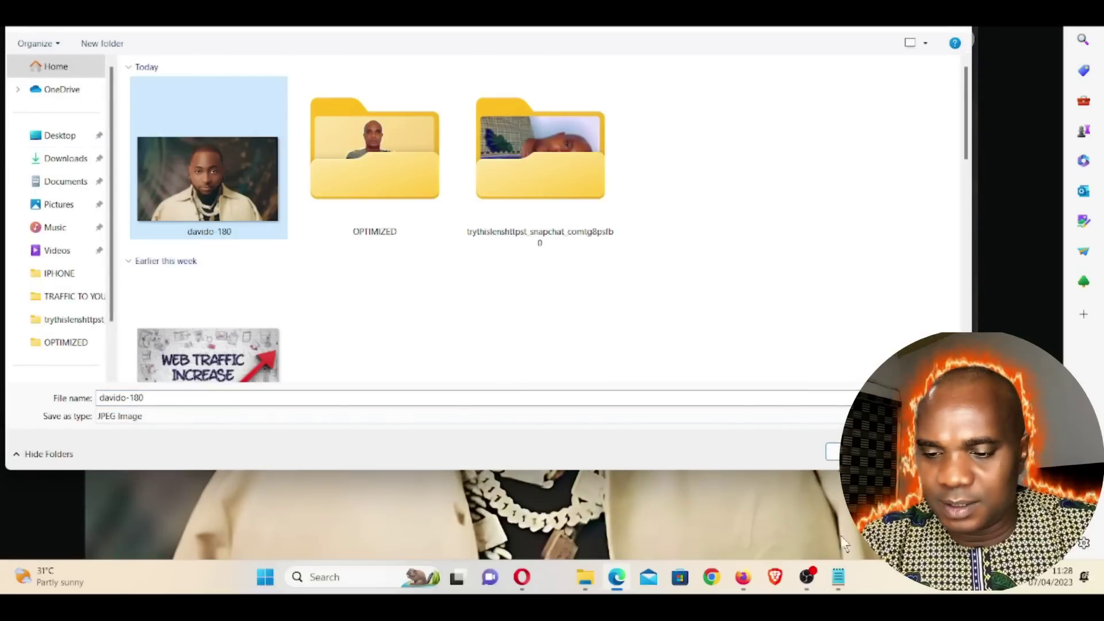
{"action": "left_click", "coordinate": [839, 452]}
{"action": "left_click", "coordinate": [600, 280]}
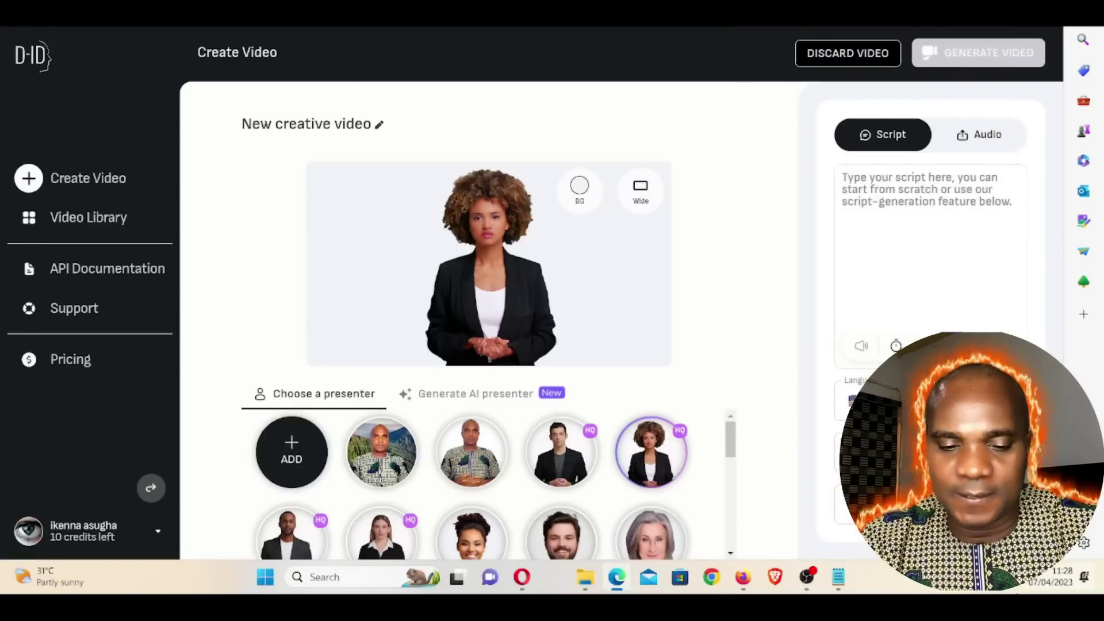
Add the davido-180 and Tiwa Savage photos as new D-ID presenters
{"action": "left_click", "coordinate": [287, 462]}
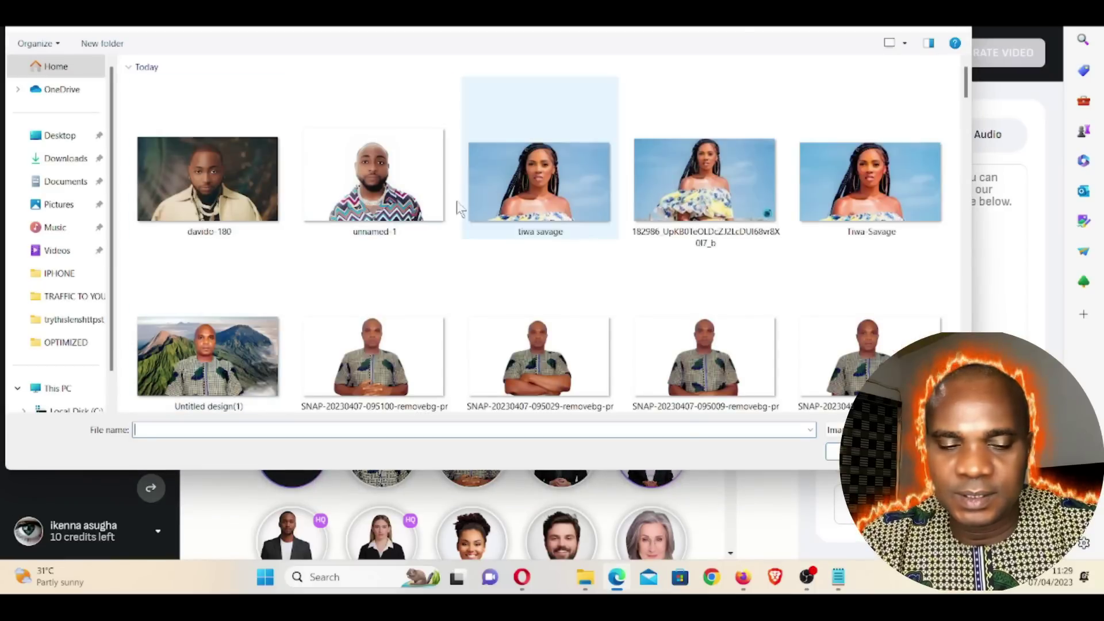
{"action": "double_click", "coordinate": [217, 213]}
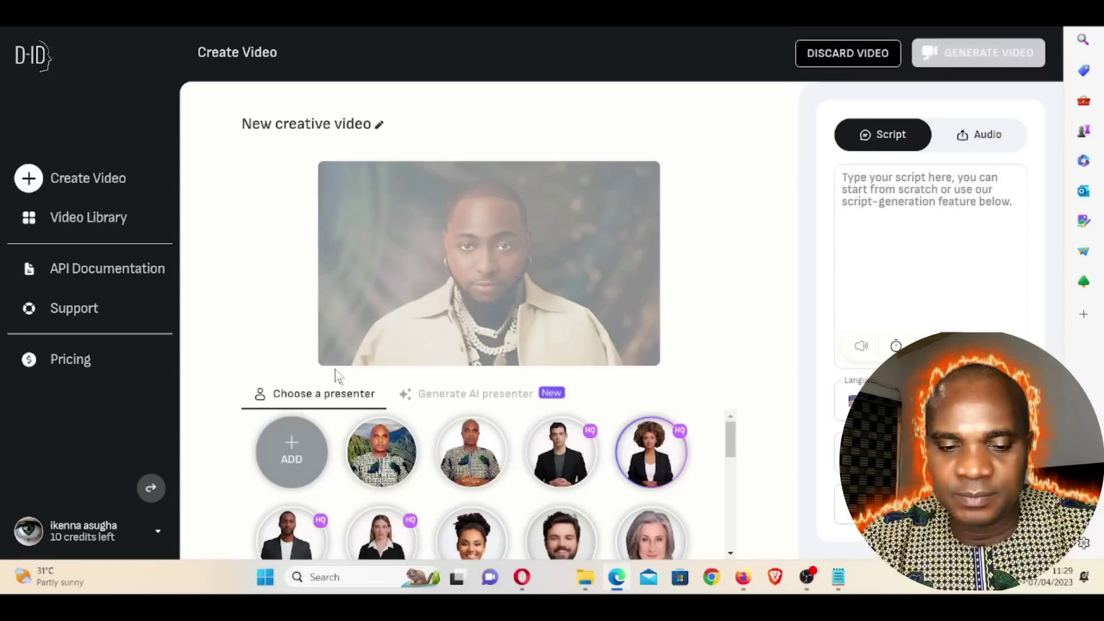
{"action": "left_click", "coordinate": [289, 448]}
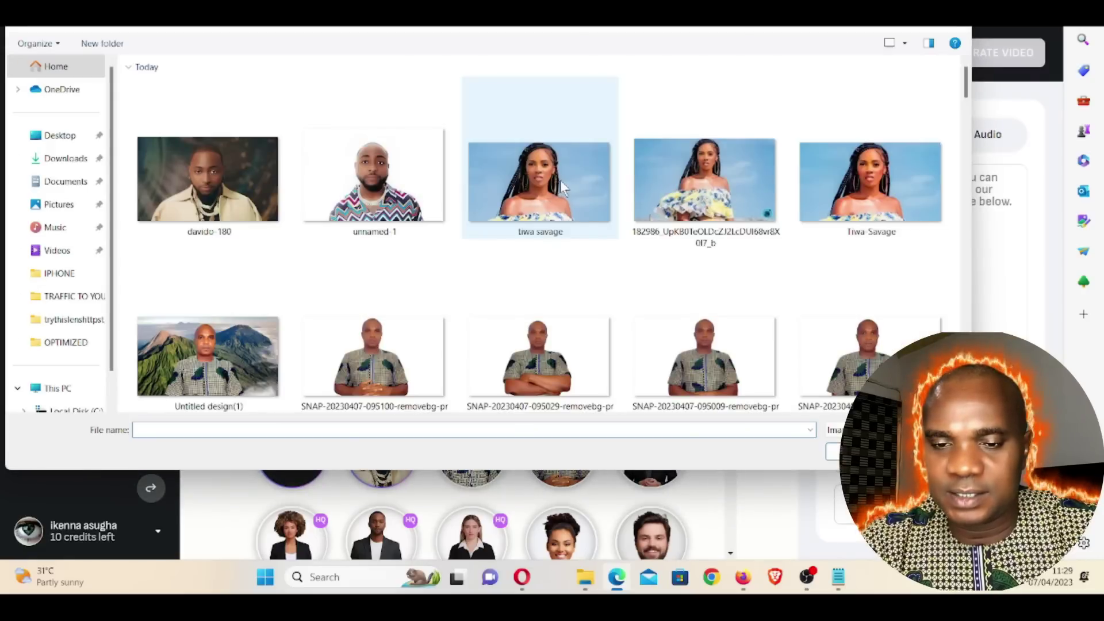
{"action": "double_click", "coordinate": [533, 195]}
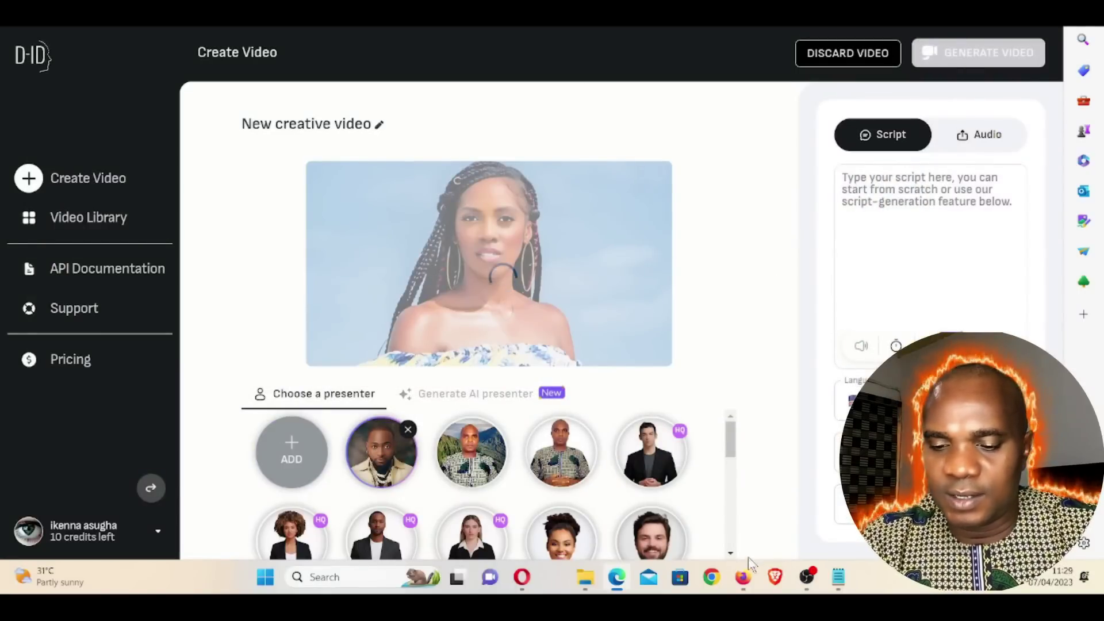
Copy the script text from the Gmail draft and return to D-ID
{"action": "left_click", "coordinate": [742, 583]}
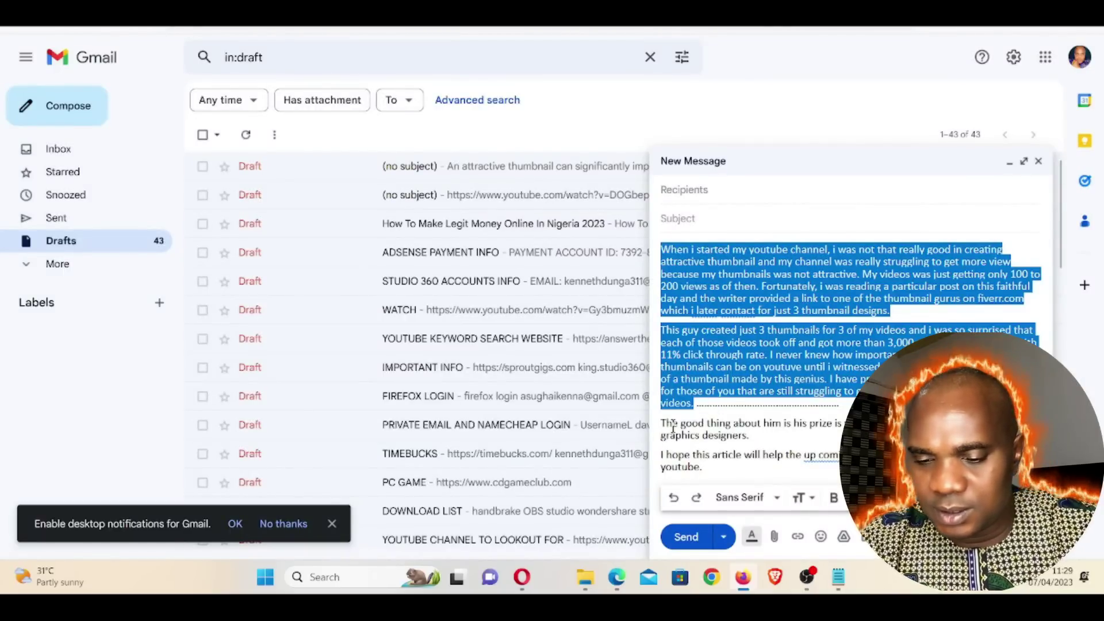
{"action": "right_click", "coordinate": [707, 283]}
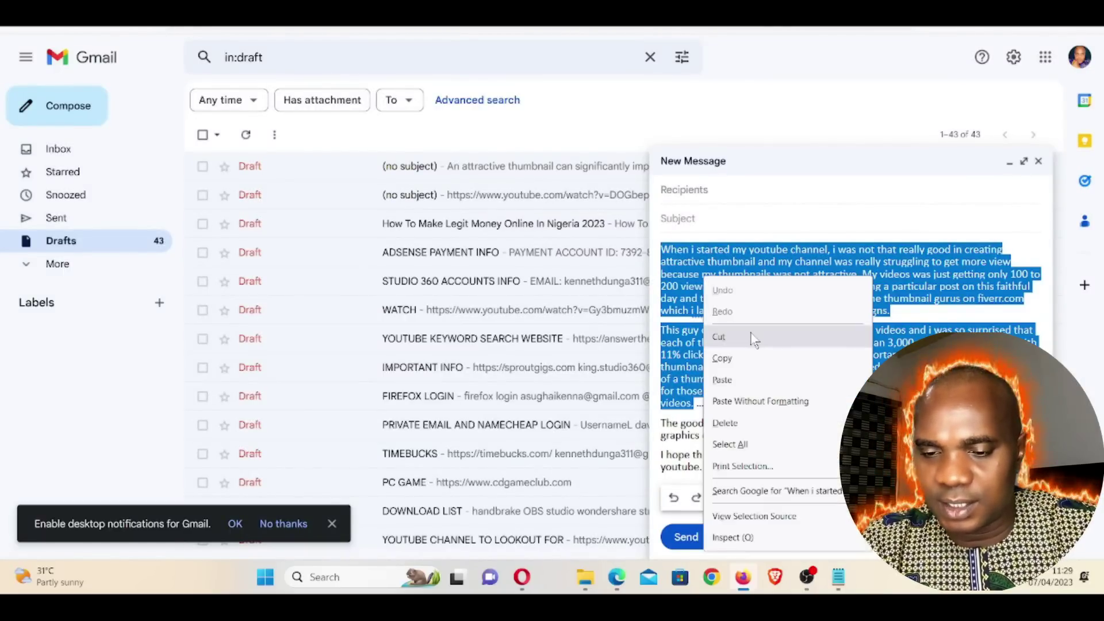
{"action": "left_click", "coordinate": [752, 357]}
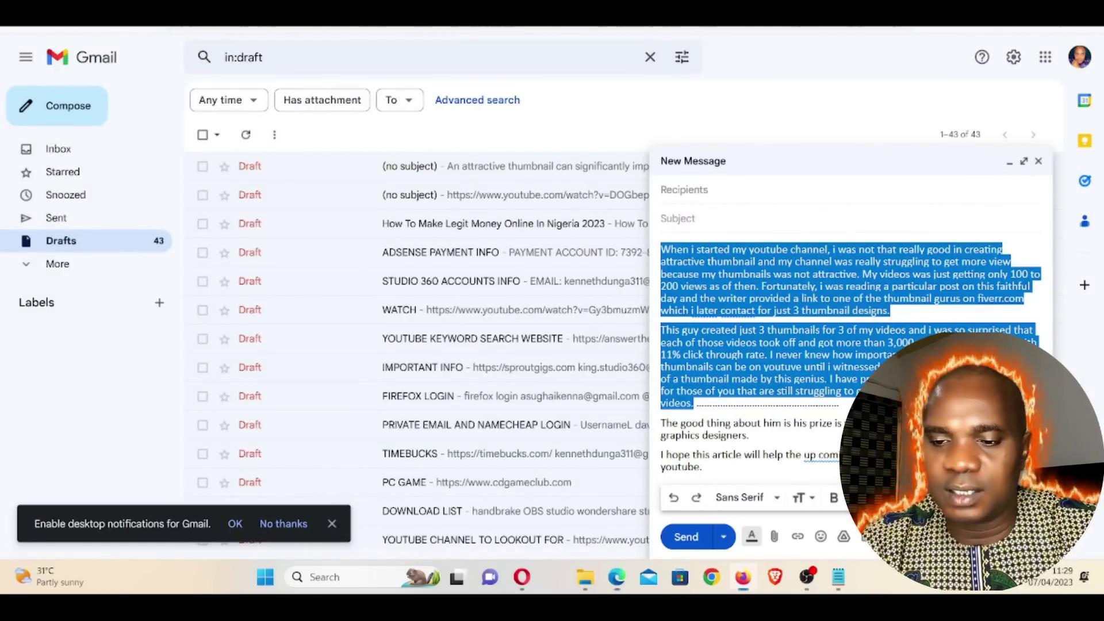
{"action": "key", "text": "alt+Tab"}
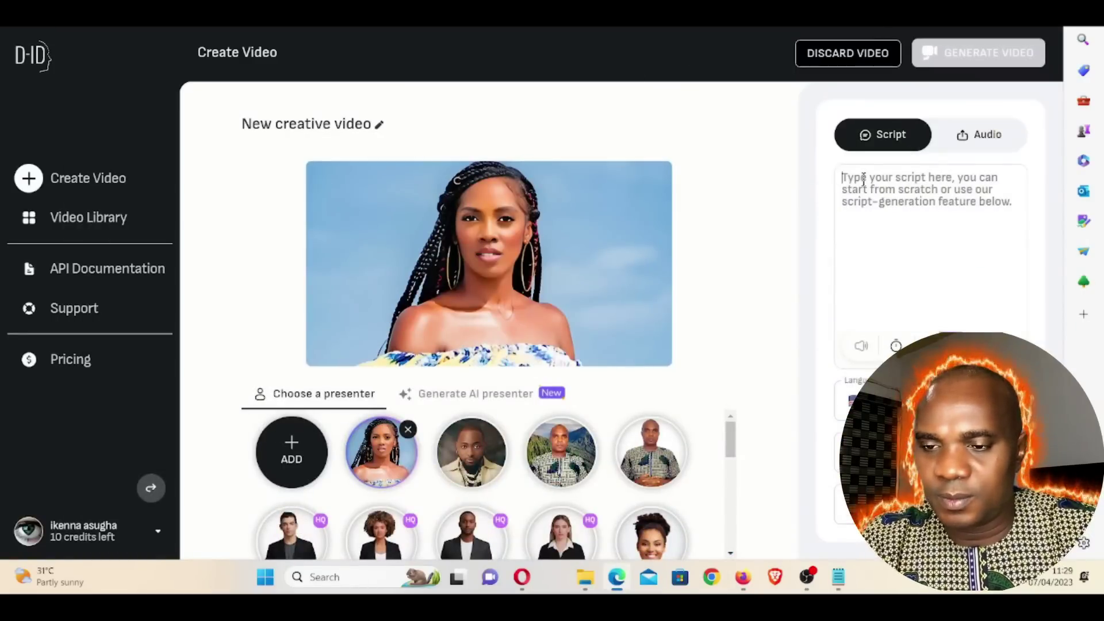
Paste the script, keep the Jenny voice, and preview the narration
{"action": "key", "text": "ctrl+v"}
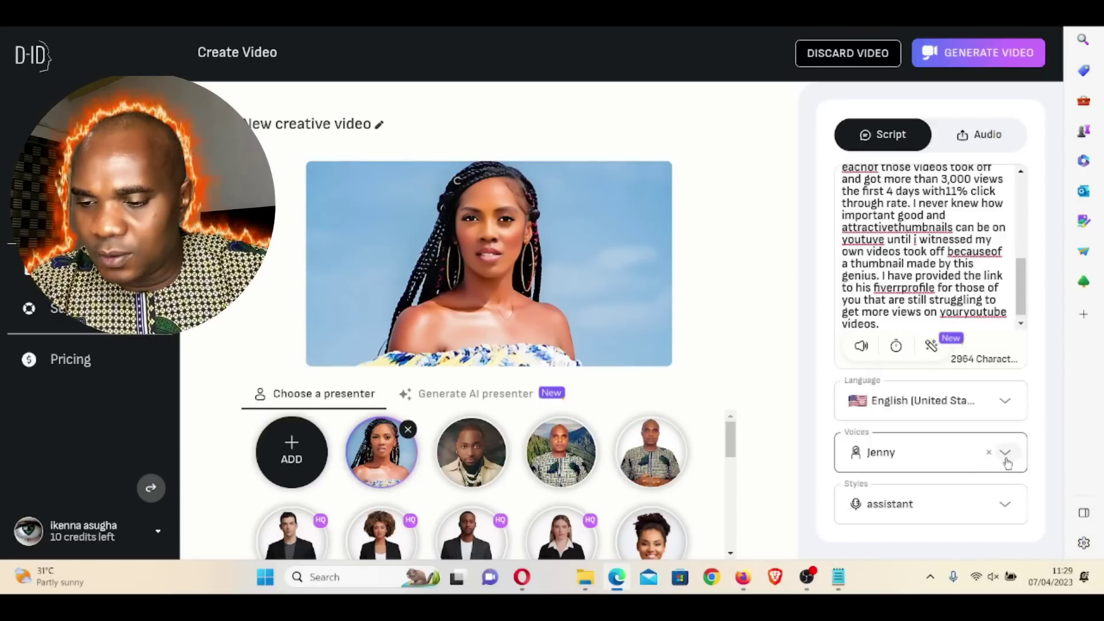
{"action": "left_click", "coordinate": [1006, 455]}
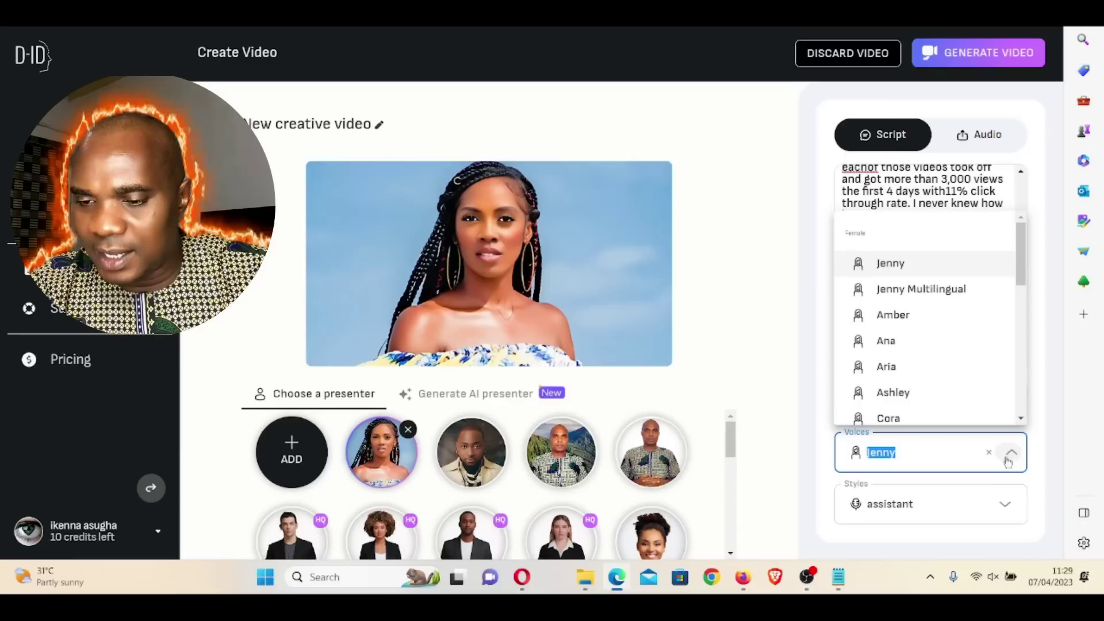
{"action": "left_click", "coordinate": [927, 266]}
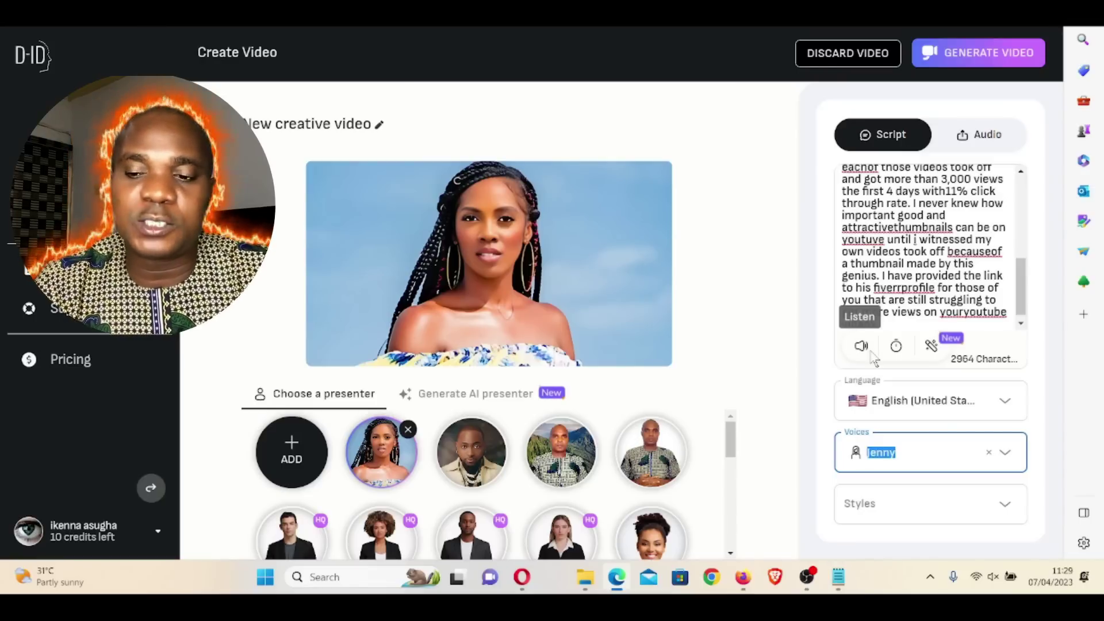
{"action": "left_click", "coordinate": [860, 348]}
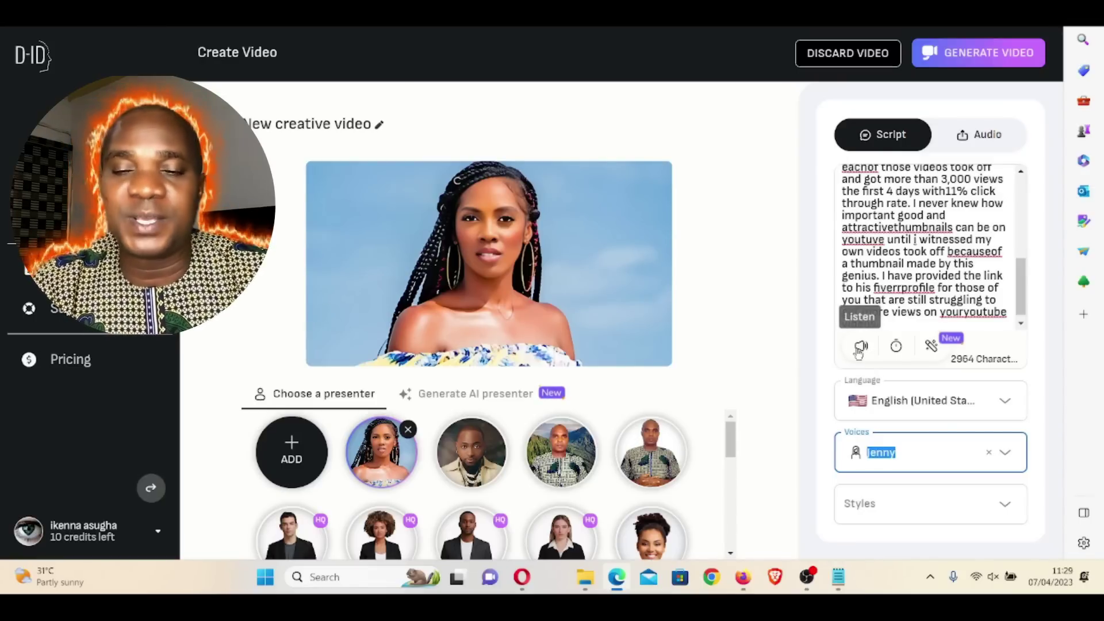
{"action": "left_click", "coordinate": [861, 349]}
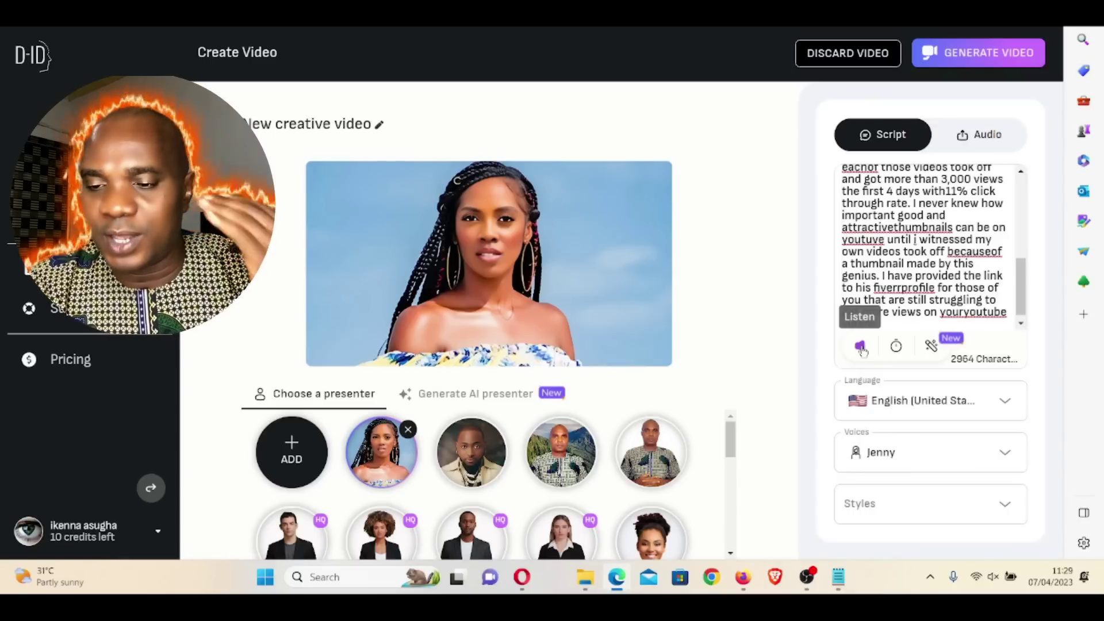
{"action": "left_click", "coordinate": [860, 347]}
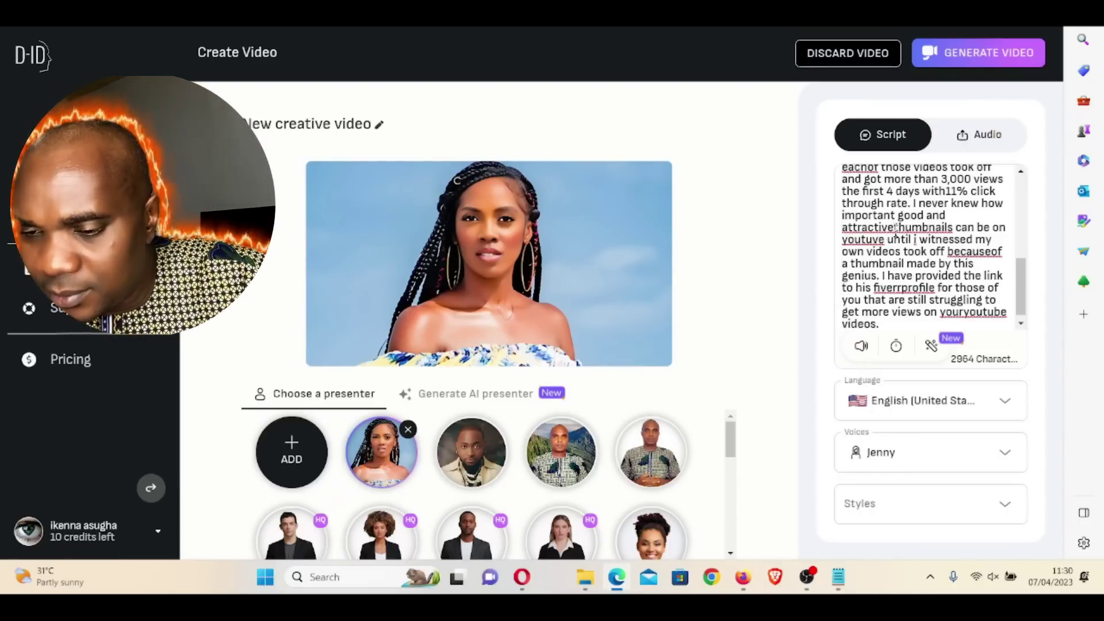
Remove the stray line break and change 'view' to 'views' in the script
{"action": "key", "text": "BackSpace"}
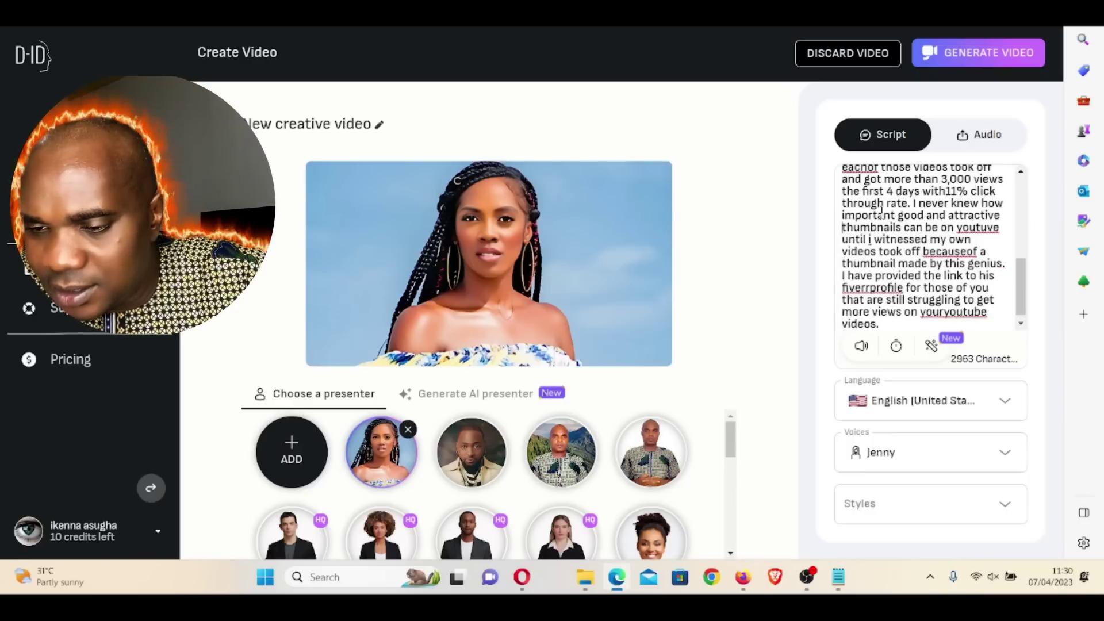
{"action": "key", "text": "BackSpace"}
{"action": "key", "text": "BackSpace"}
{"action": "key", "text": "BackSpace"}
{"action": "key", "text": "BackSpace"}
{"action": "key", "text": "BackSpace"}
{"action": "key", "text": "BackSpace"}
{"action": "key", "text": "BackSpace"}
{"action": "key", "text": "BackSpace"}
{"action": "key", "text": "BackSpace"}
{"action": "key", "text": "BackSpace"}
{"action": "key", "text": "BackSpace"}
{"action": "key", "text": "BackSpace"}
{"action": "key", "text": "BackSpace"}
{"action": "key", "text": "BackSpace"}
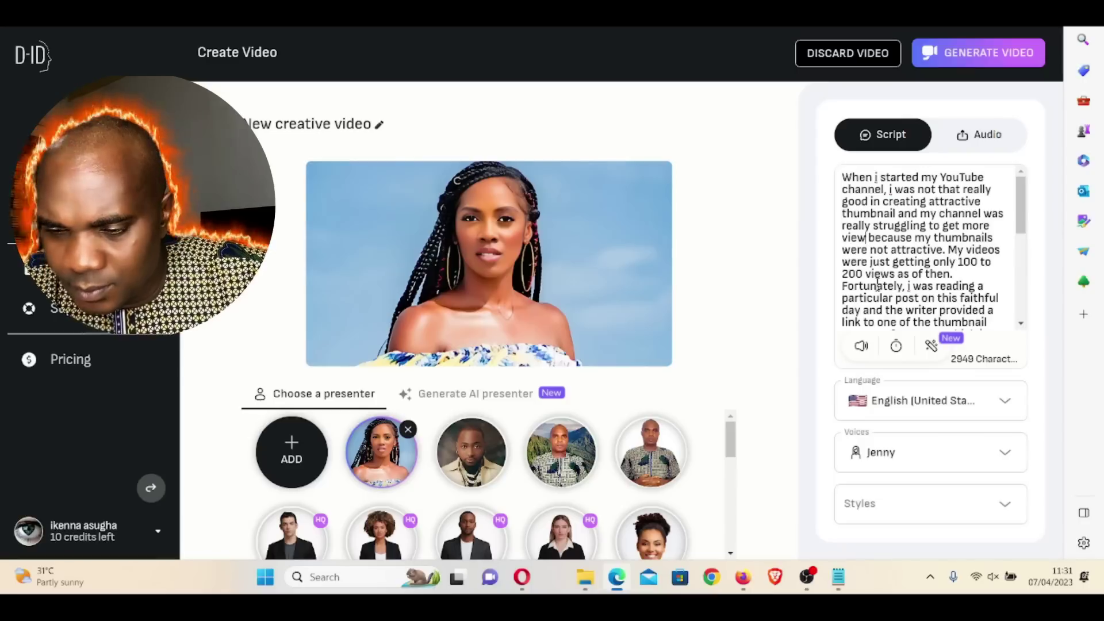
{"action": "type", "text": "s"}
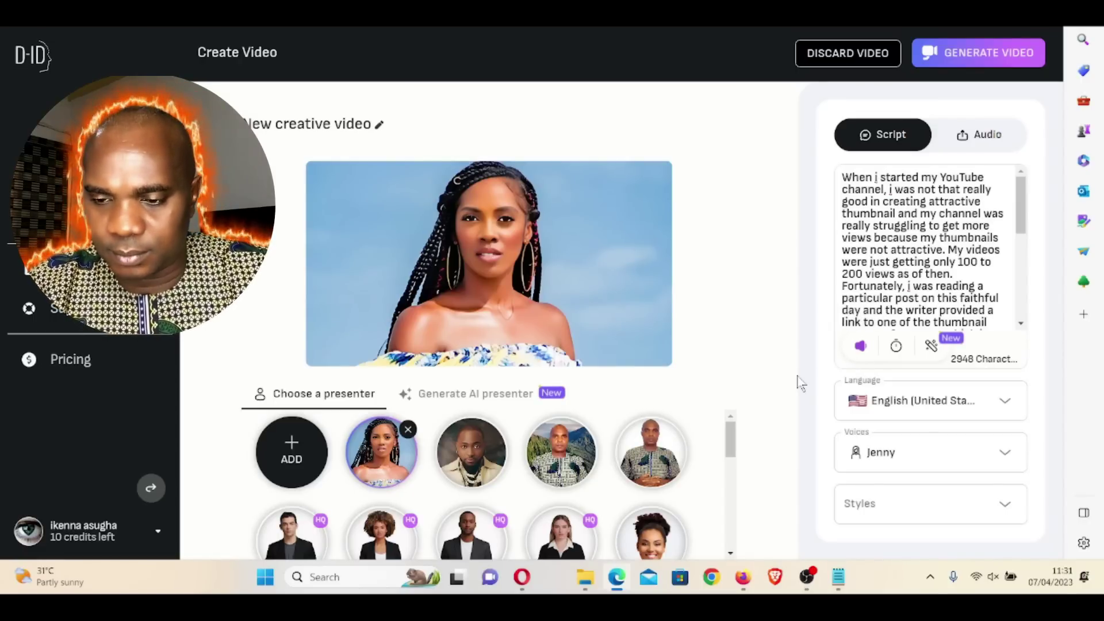
{"action": "left_click", "coordinate": [993, 577]}
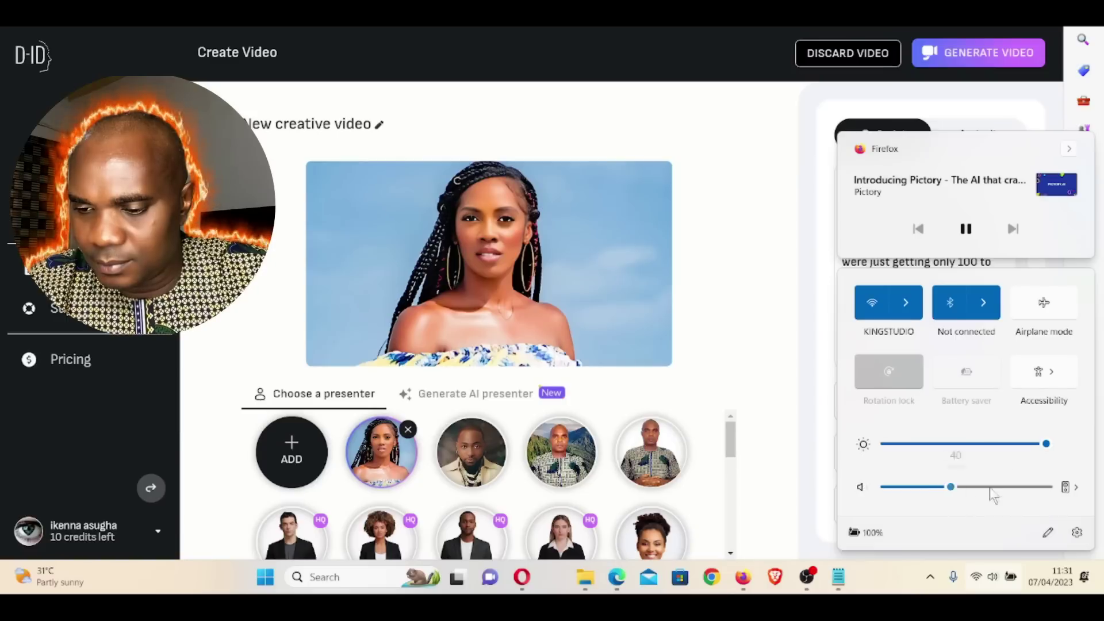
{"action": "left_click", "coordinate": [821, 430]}
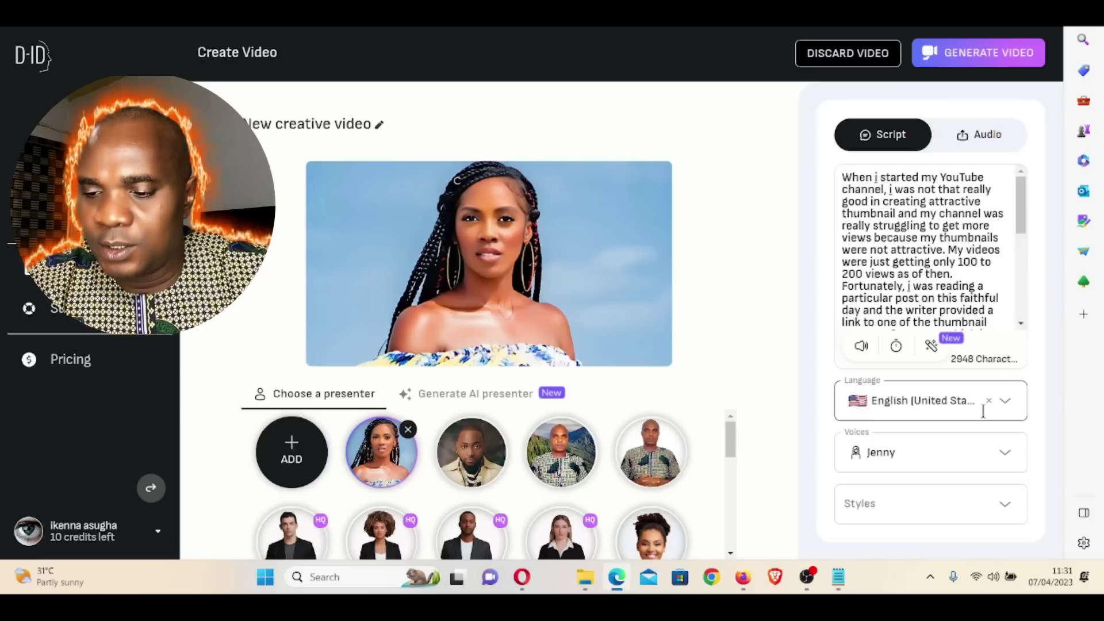
Set the script language to English (Nigeria) and preview the default Abeo voice
{"action": "left_click", "coordinate": [1005, 410]}
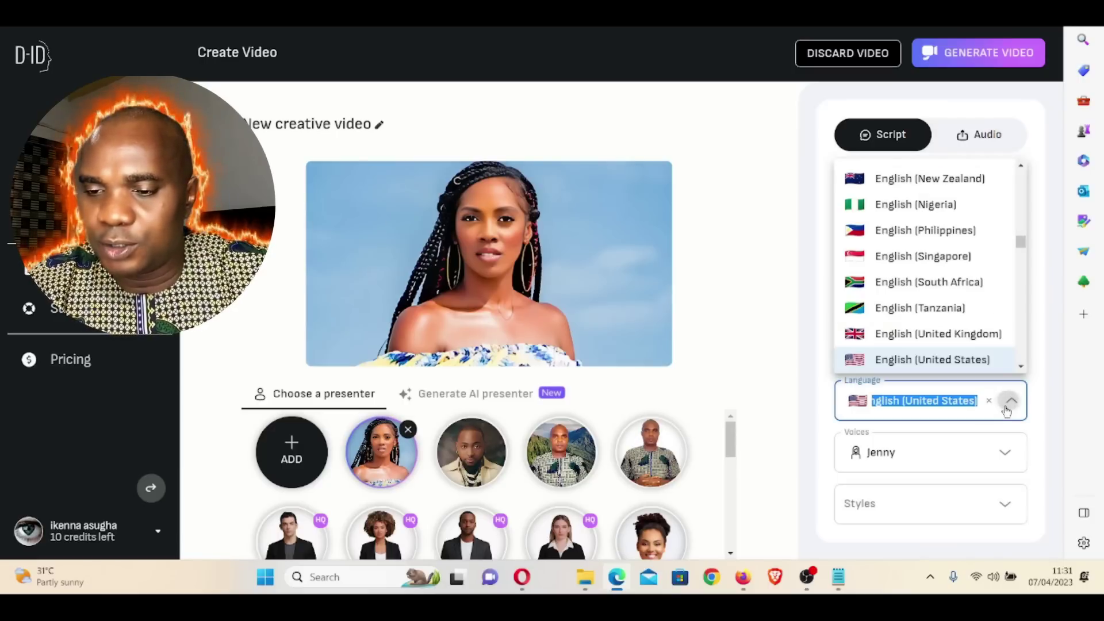
{"action": "left_click", "coordinate": [883, 203]}
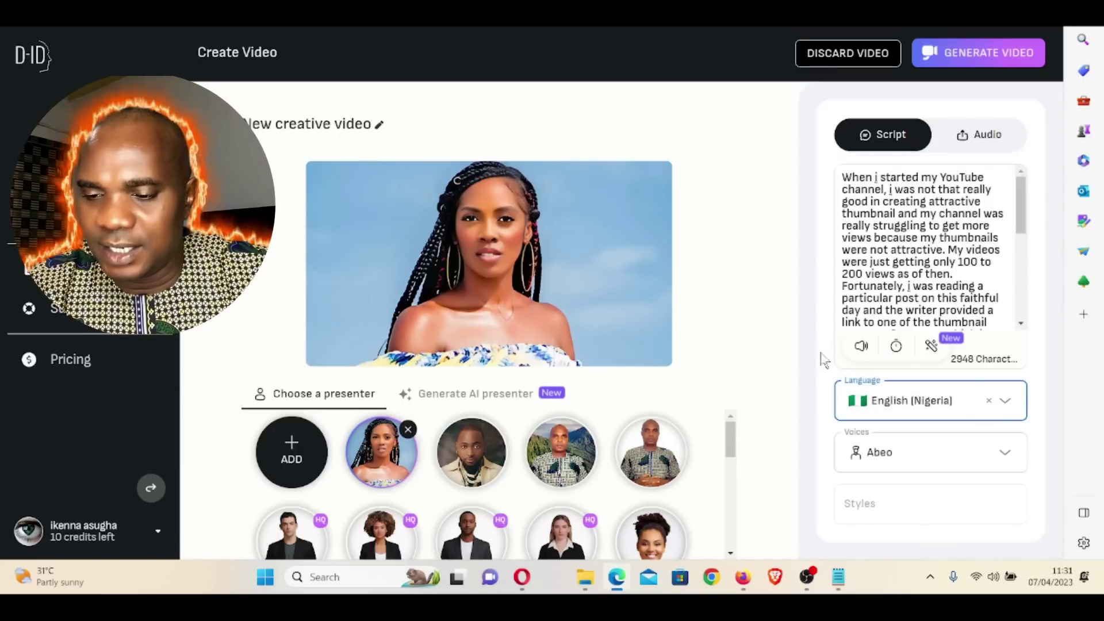
{"action": "left_click", "coordinate": [861, 346]}
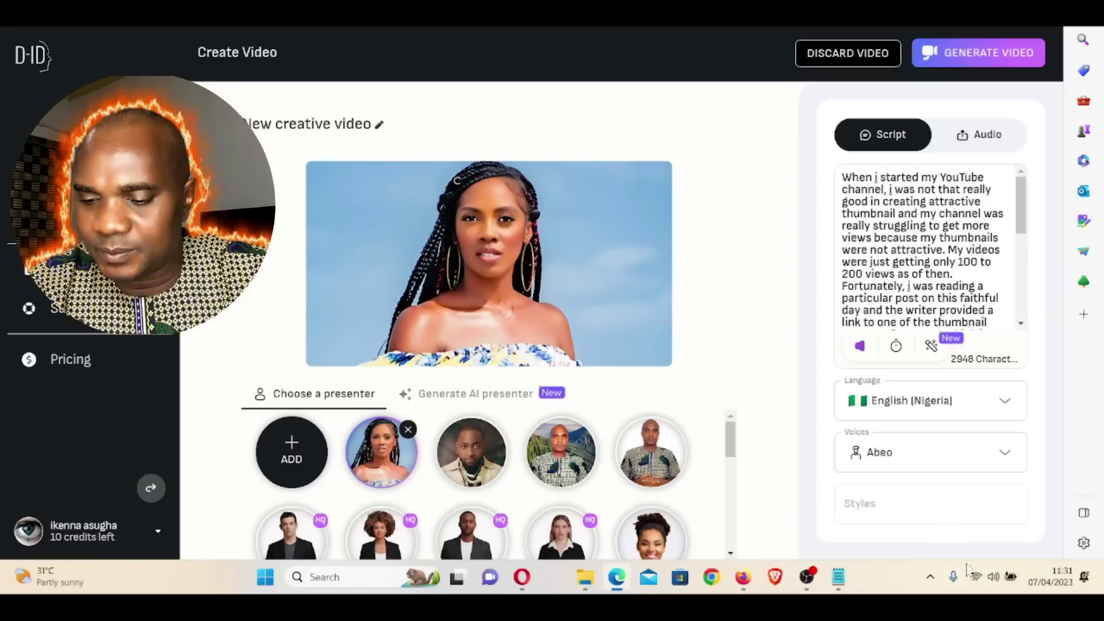
{"action": "left_click", "coordinate": [991, 576]}
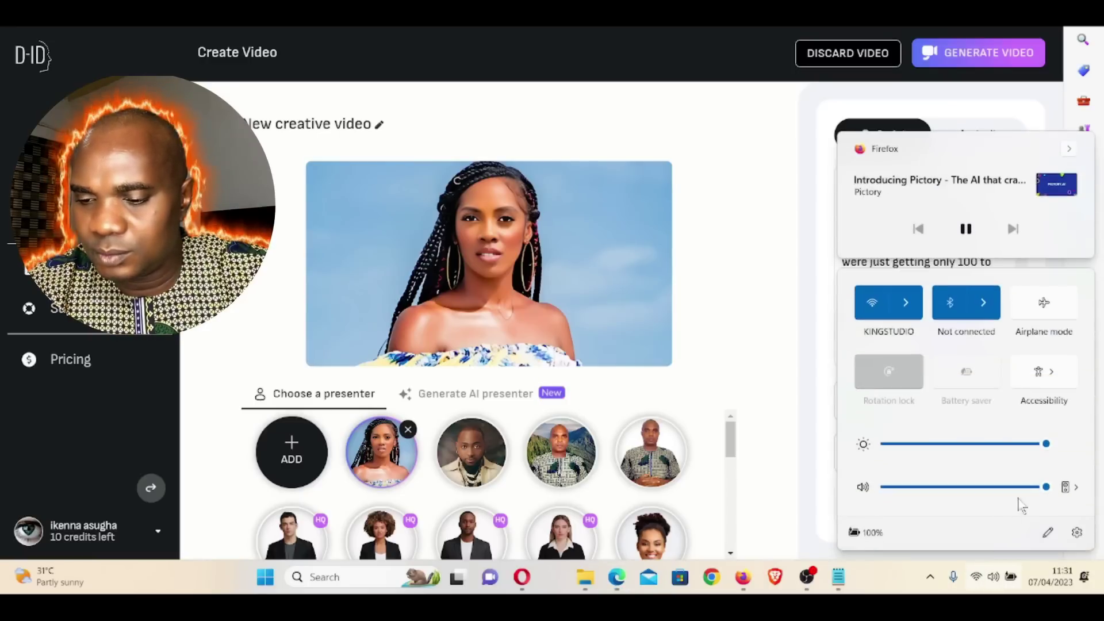
{"action": "left_click", "coordinate": [808, 321]}
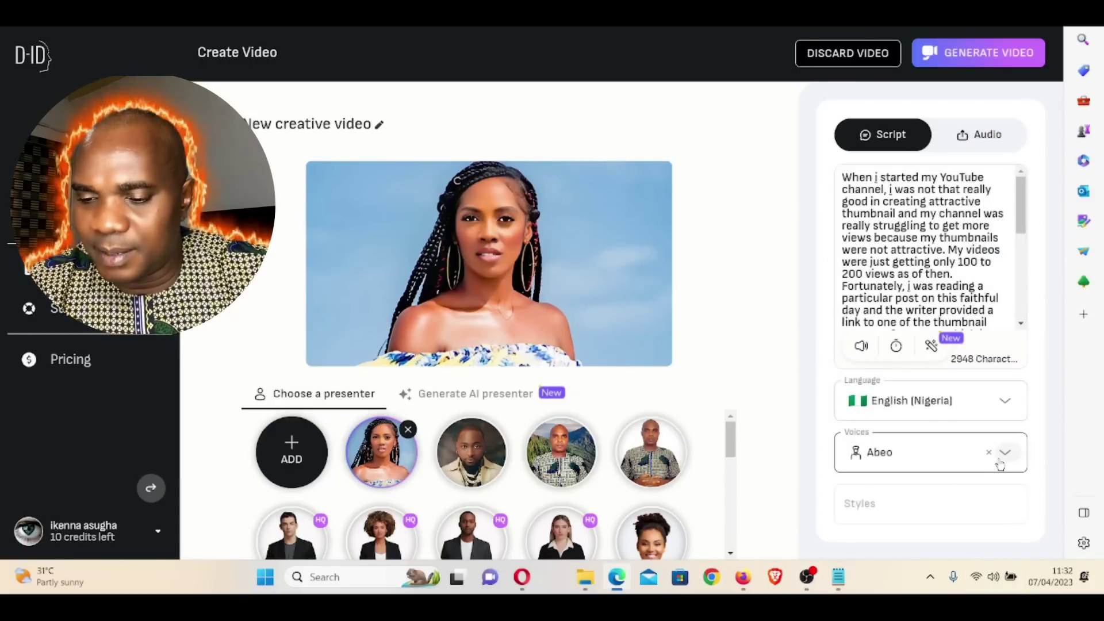
Switch the voice to Ezinne and preview it
{"action": "left_click", "coordinate": [975, 457]}
{"action": "left_click", "coordinate": [908, 348]}
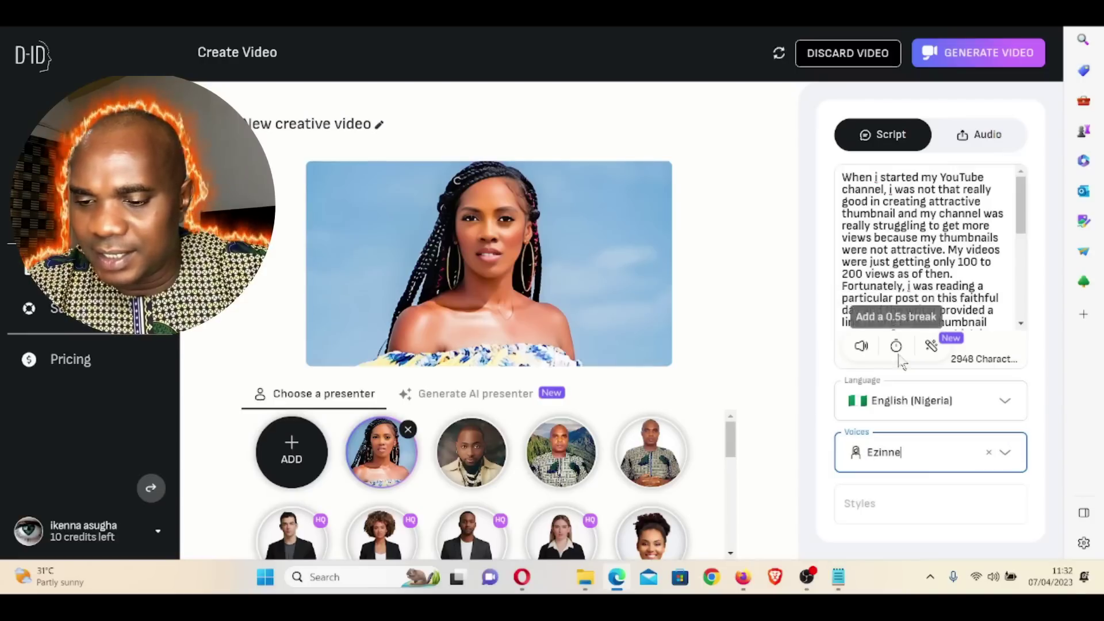
{"action": "left_click", "coordinate": [862, 346]}
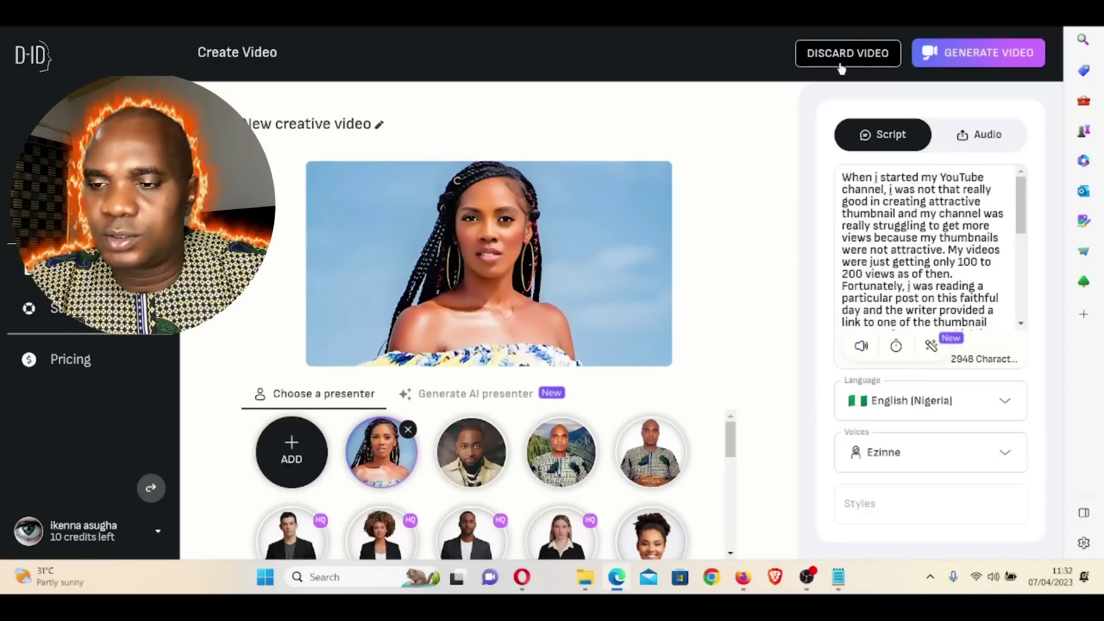
Generate the Tiwa Savage presenter video, confirming the 4-credit cost
{"action": "left_click", "coordinate": [970, 62]}
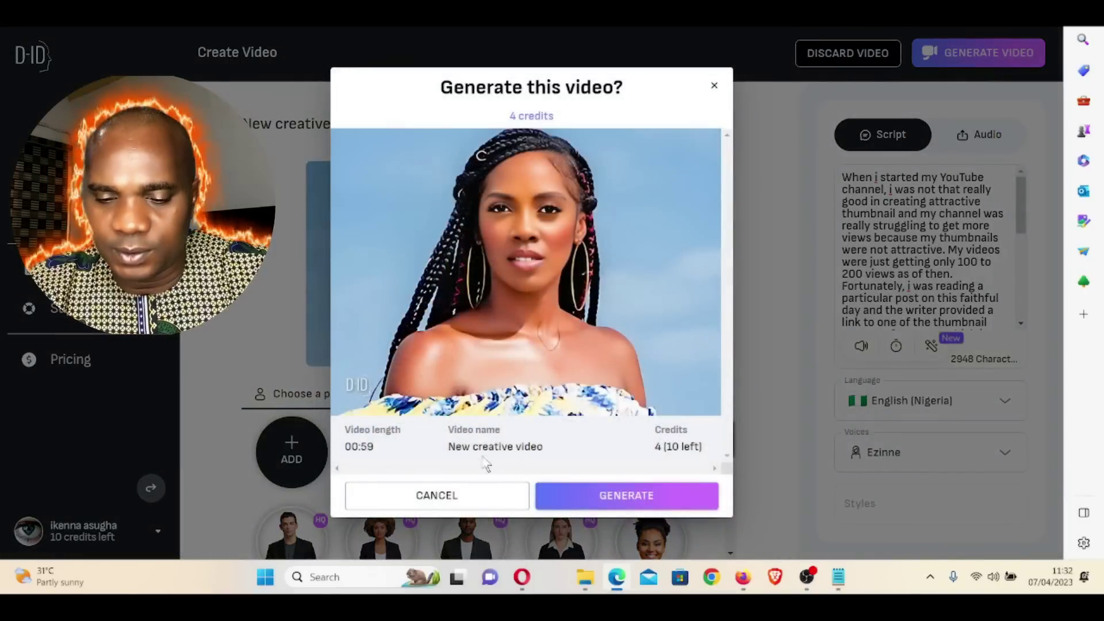
{"action": "left_click", "coordinate": [665, 495]}
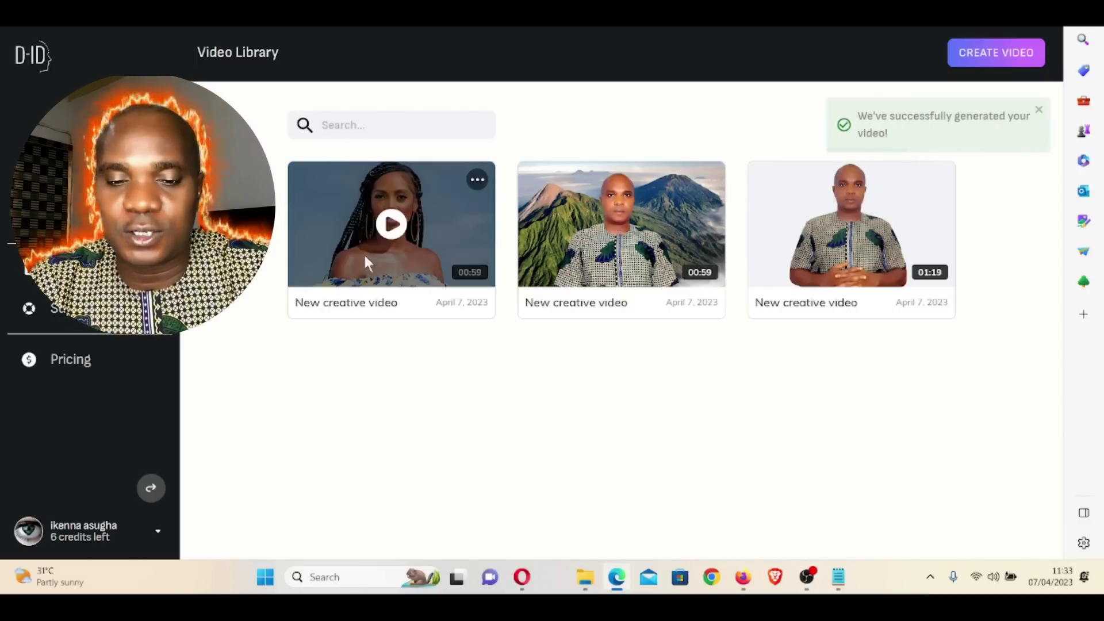
Play the new braided-hair video, pause it at 0:15, and download it
{"action": "left_click", "coordinate": [392, 226]}
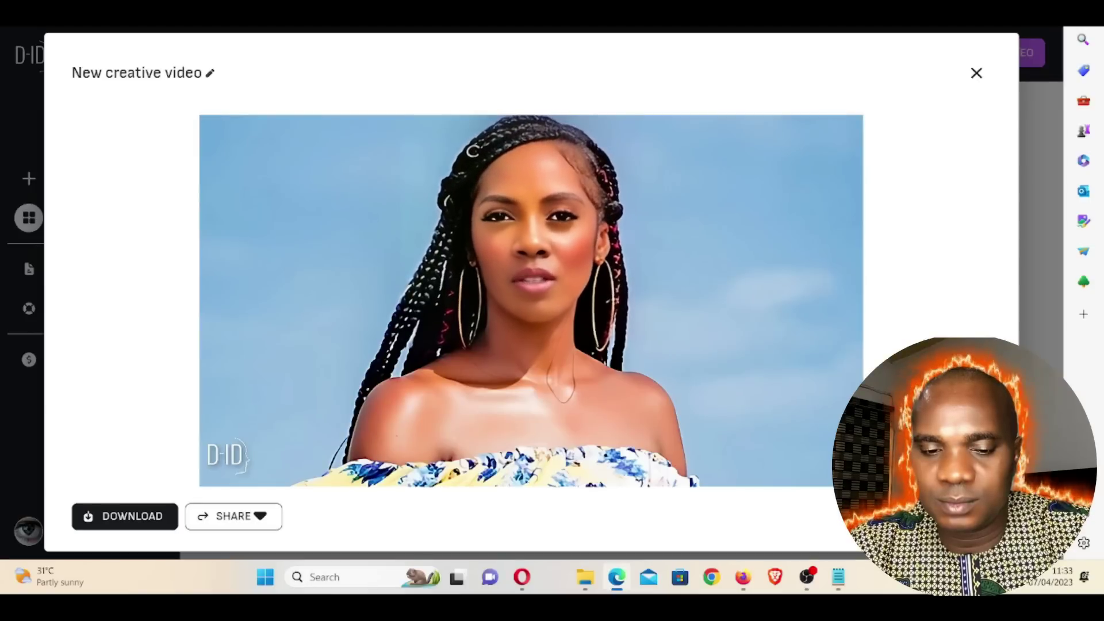
{"action": "mouse_move", "coordinate": [229, 483]}
{"action": "left_click", "coordinate": [88, 454]}
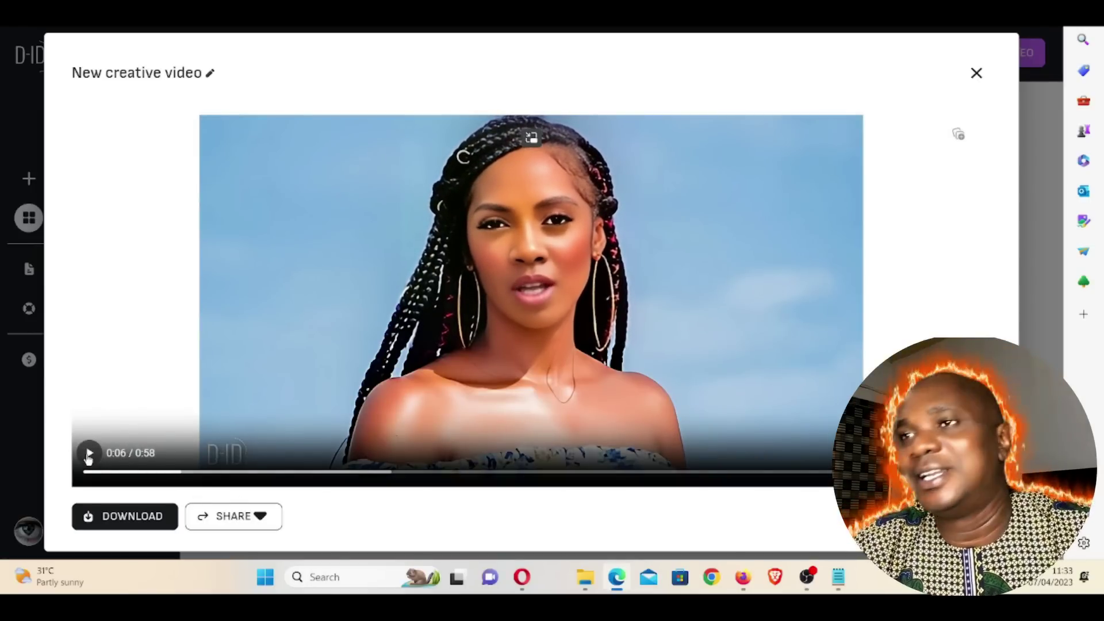
{"action": "left_click", "coordinate": [89, 453]}
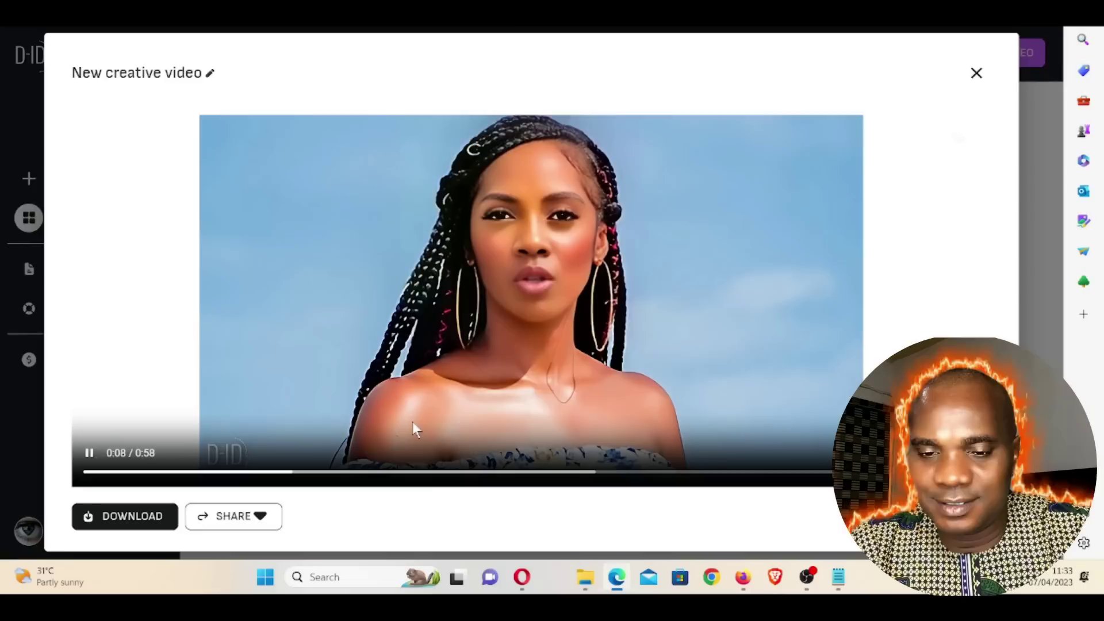
{"action": "left_click", "coordinate": [89, 453]}
{"action": "left_click", "coordinate": [127, 516]}
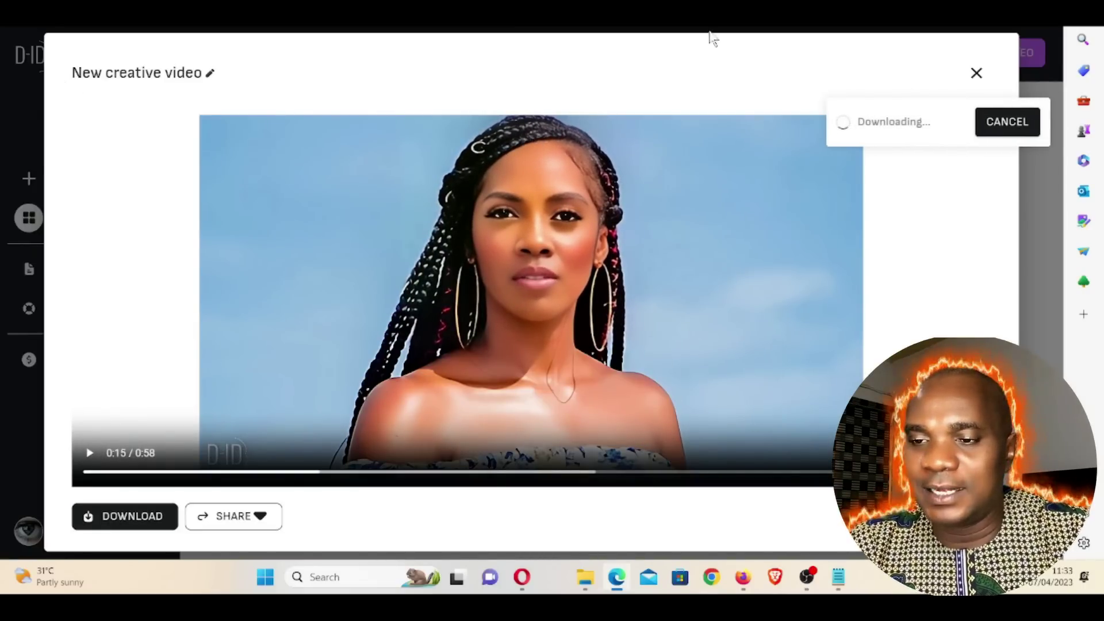
{"action": "left_click", "coordinate": [976, 73]}
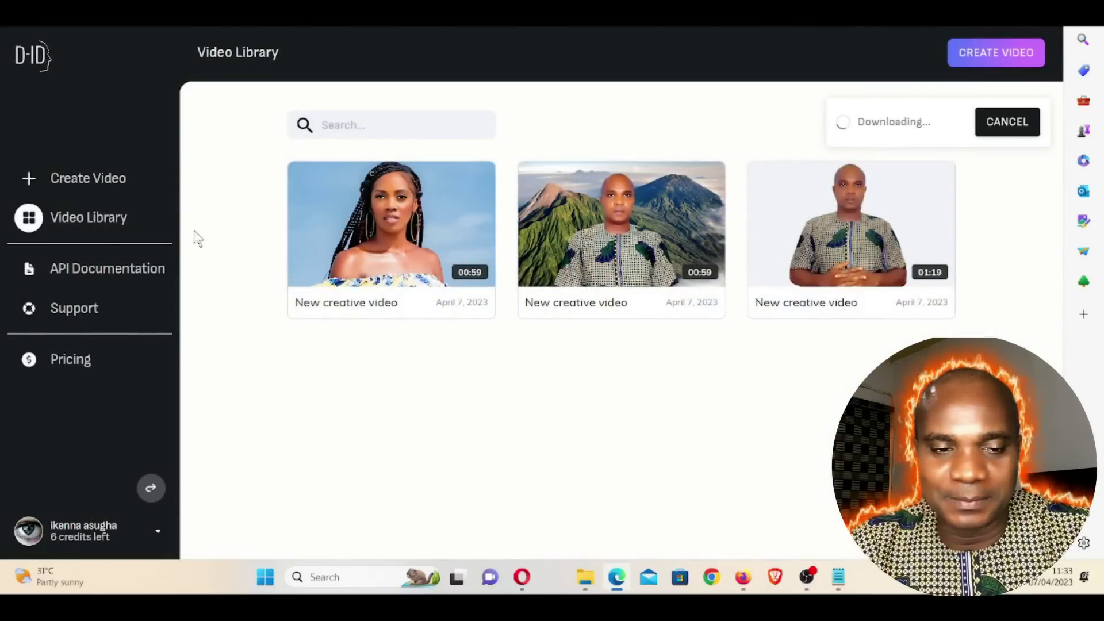
Start a new video with the cream-jacket presenter in English (Nigeria)
{"action": "left_click", "coordinate": [98, 179]}
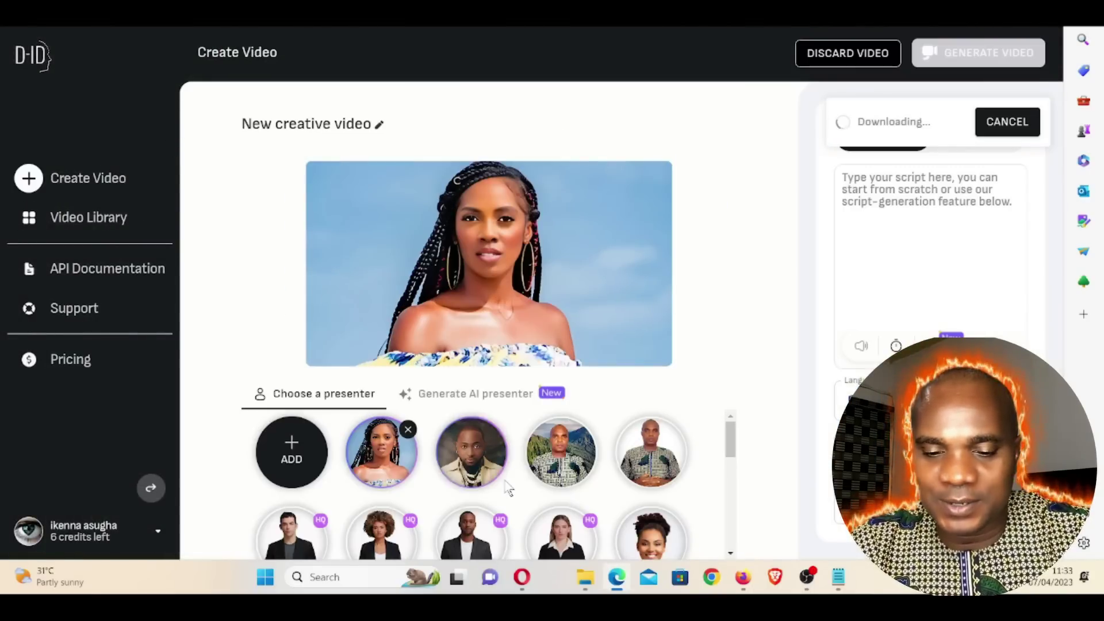
{"action": "left_click", "coordinate": [472, 453]}
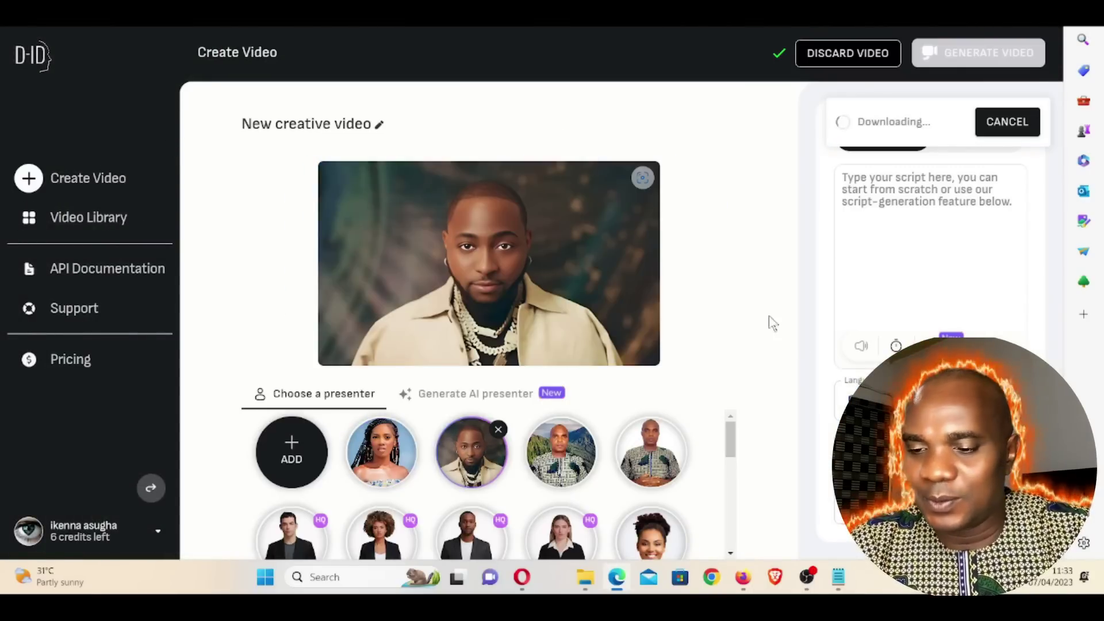
{"action": "left_click", "coordinate": [920, 401]}
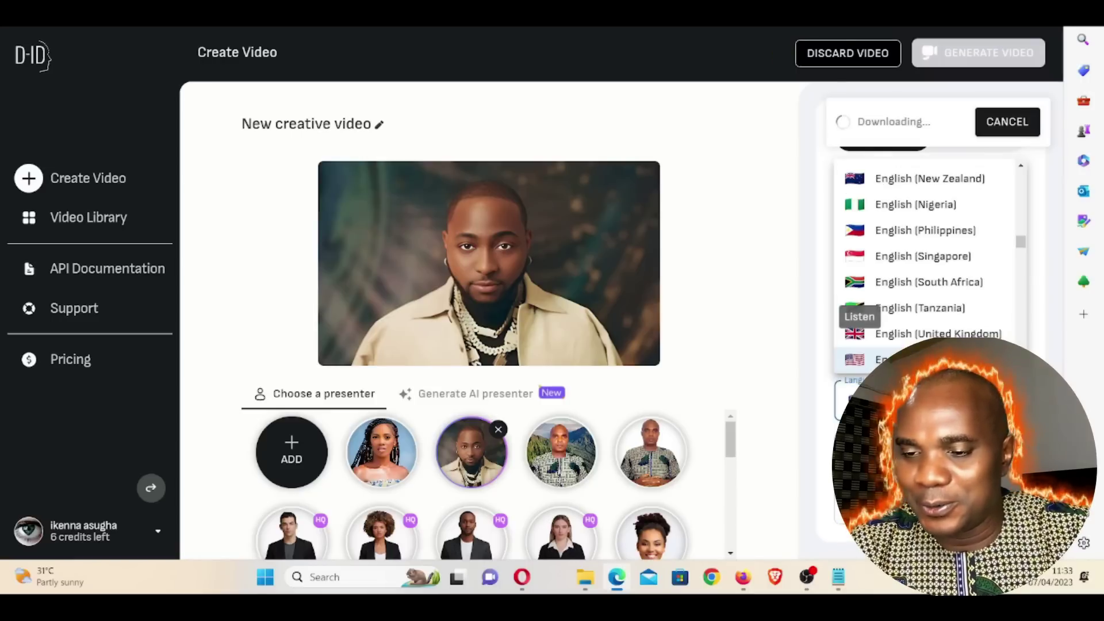
{"action": "left_click", "coordinate": [923, 201]}
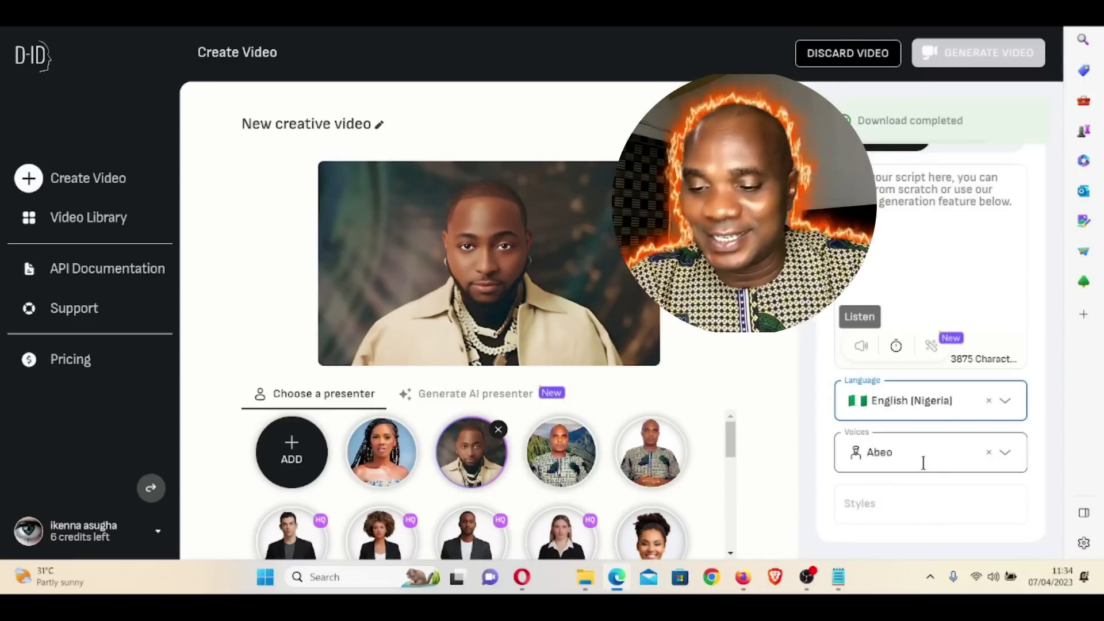
Clear the language and reselect English (Nigeria) by searching 'ni'
{"action": "left_click", "coordinate": [989, 401]}
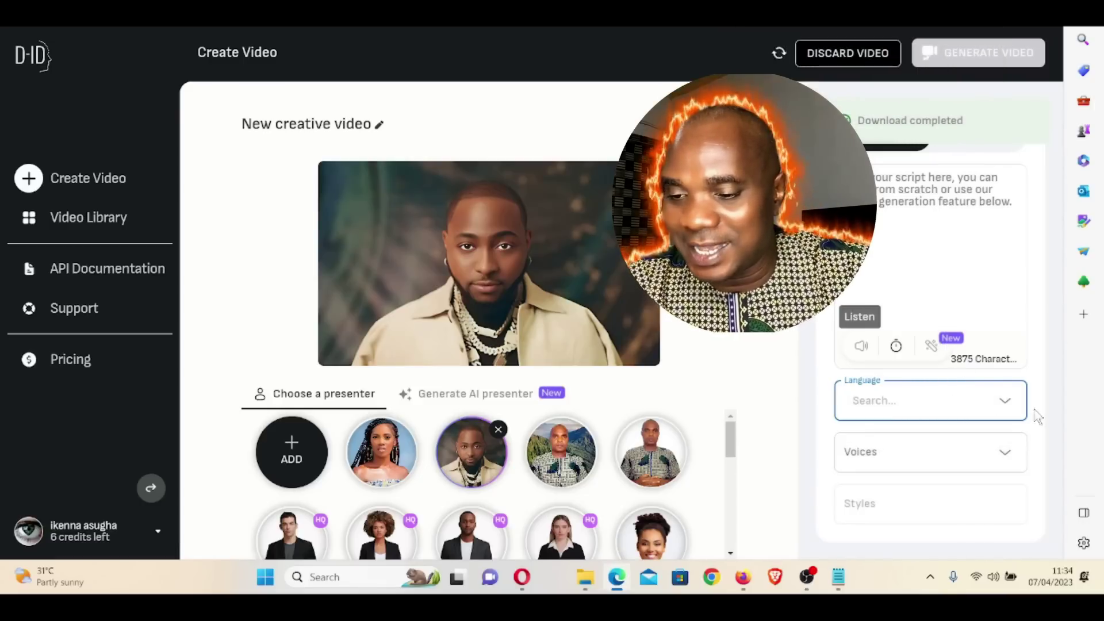
{"action": "left_click", "coordinate": [1005, 401]}
{"action": "left_click", "coordinate": [1005, 400]}
{"action": "left_click", "coordinate": [1005, 397]}
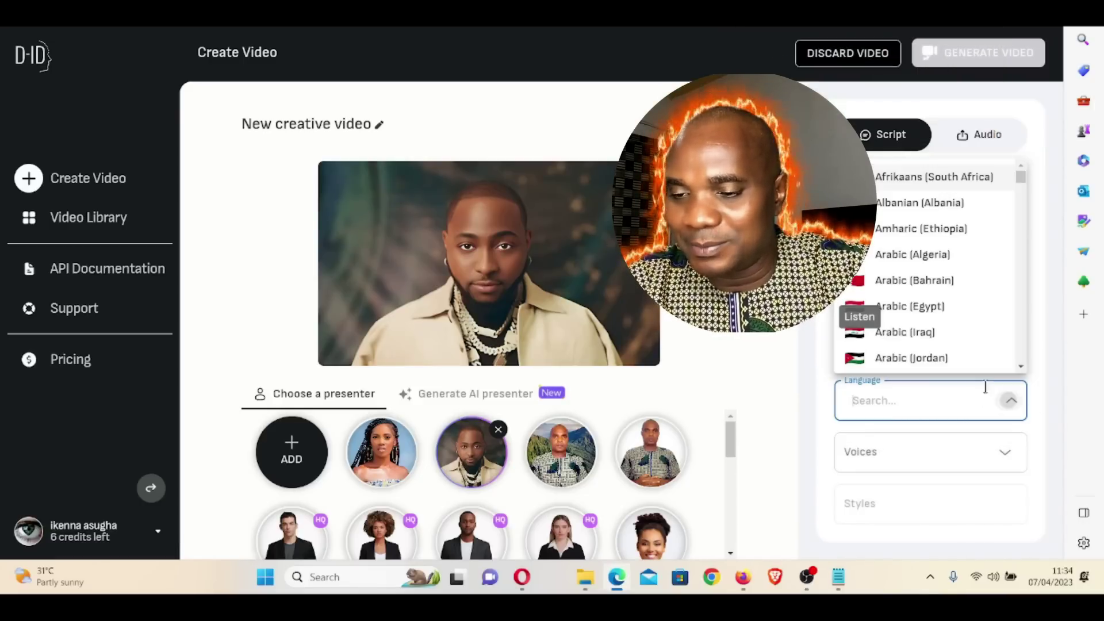
{"action": "scroll", "coordinate": [937, 279], "scroll_direction": "down", "scroll_amount": 4}
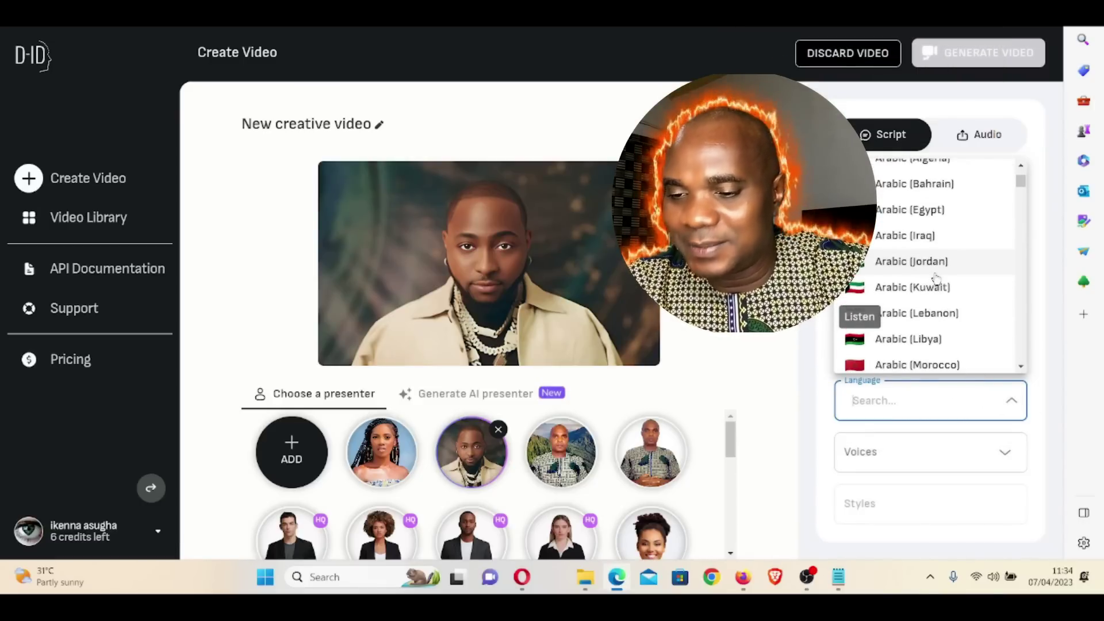
{"action": "left_click", "coordinate": [1050, 405]}
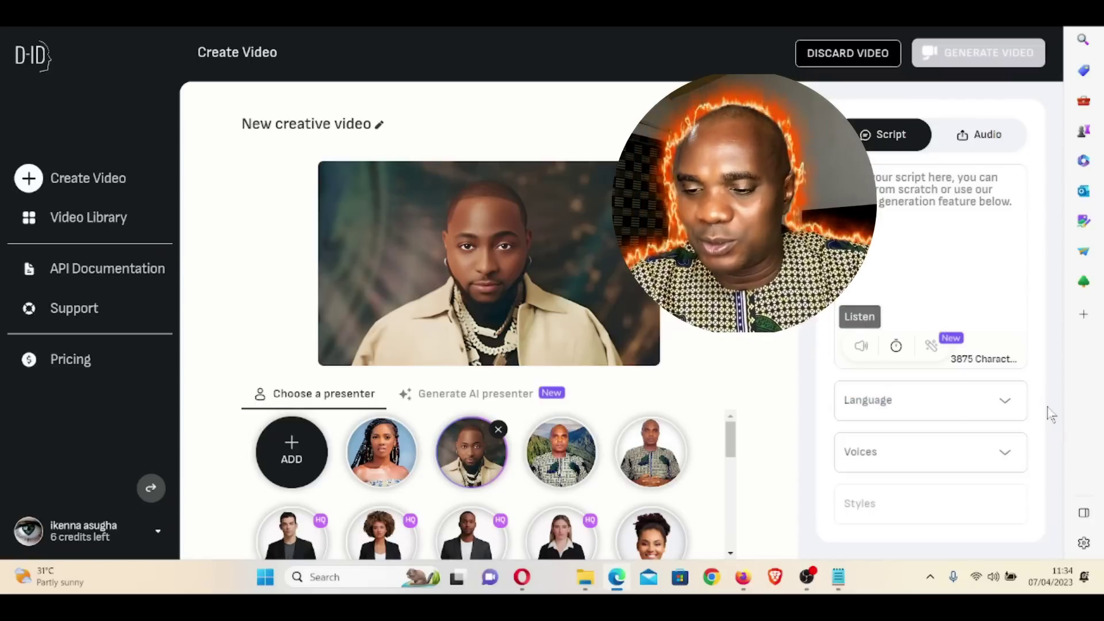
{"action": "left_click", "coordinate": [1004, 399]}
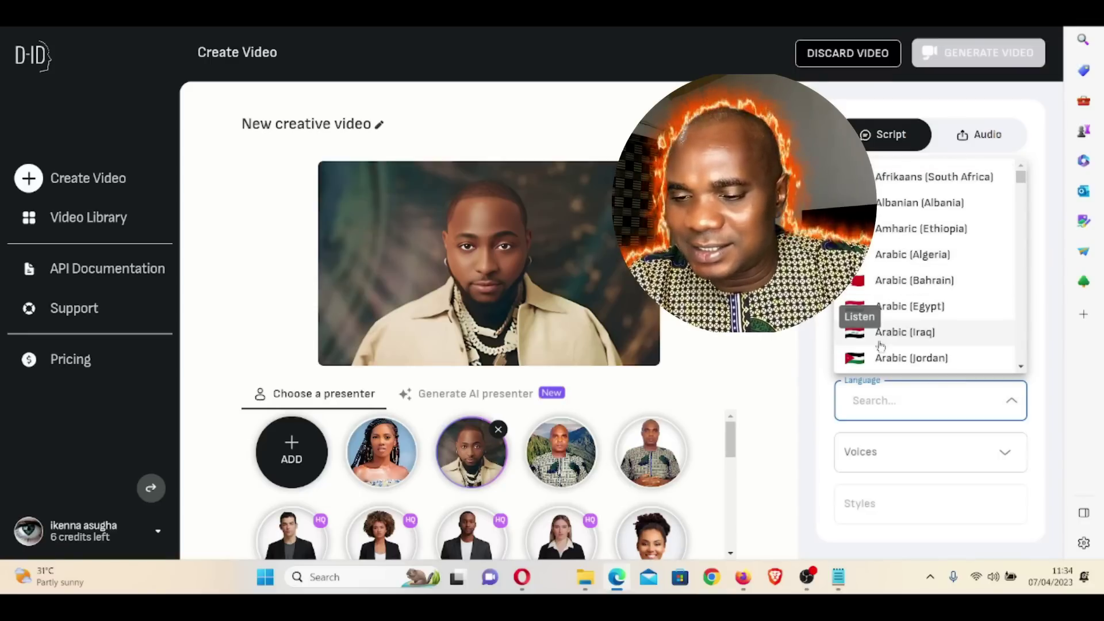
{"action": "scroll", "coordinate": [924, 316], "scroll_direction": "down", "scroll_amount": 3}
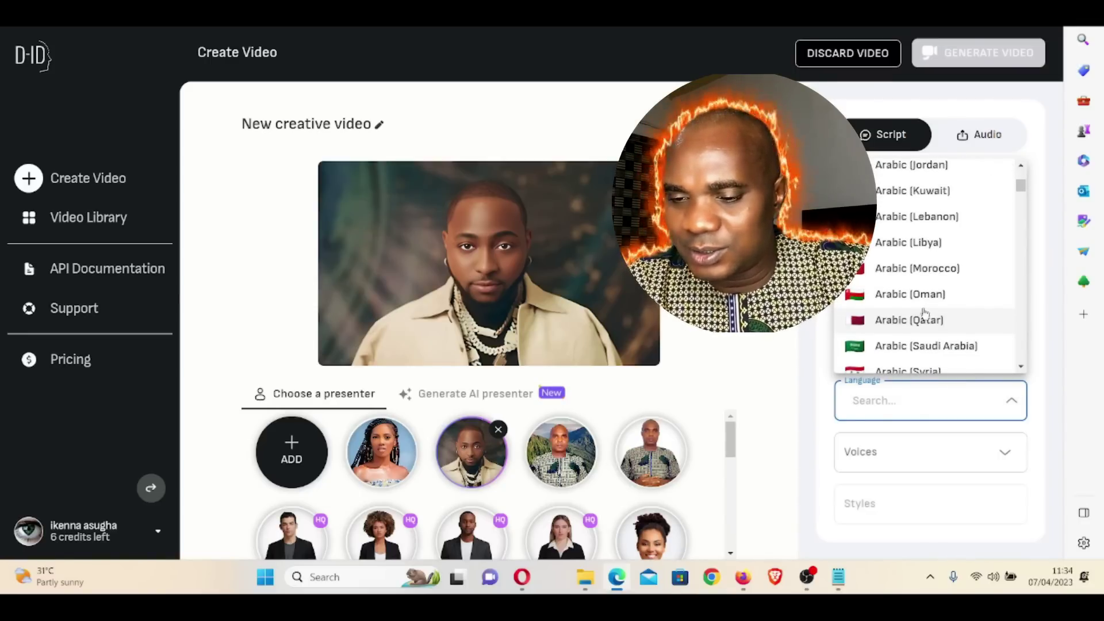
{"action": "scroll", "coordinate": [923, 314], "scroll_direction": "down", "scroll_amount": 5}
{"action": "type", "text": "ni"}
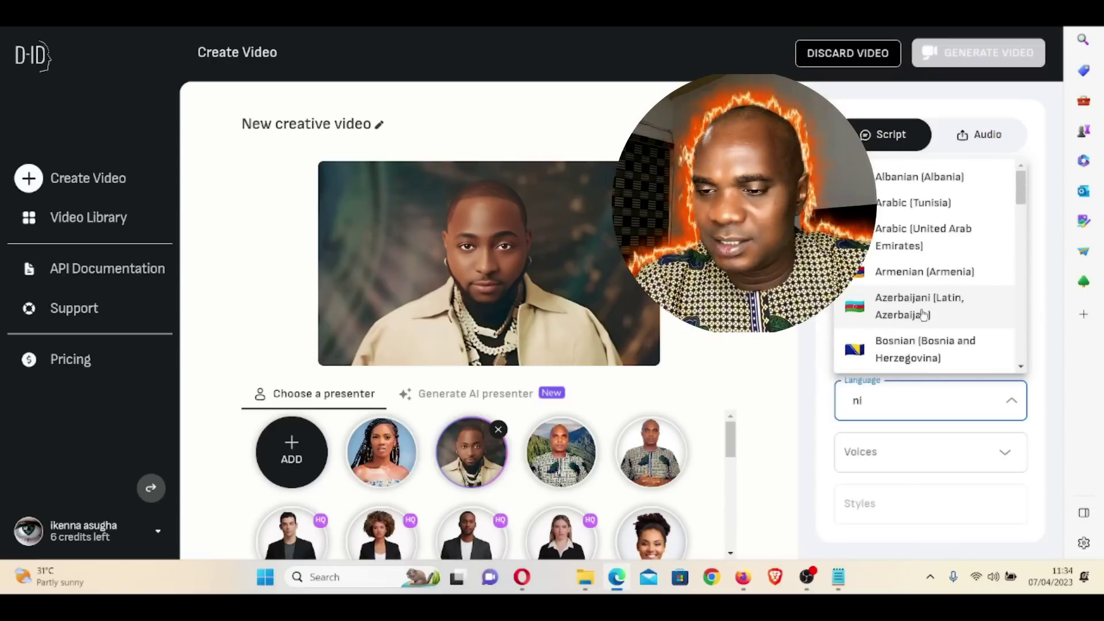
{"action": "scroll", "coordinate": [922, 315], "scroll_direction": "down", "scroll_amount": 5}
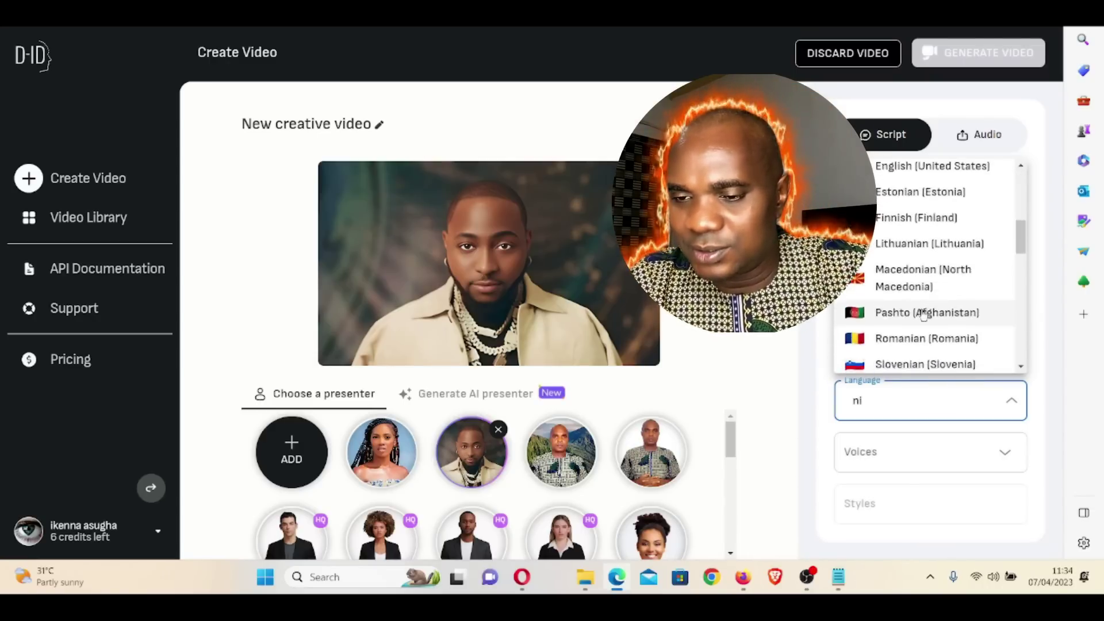
{"action": "scroll", "coordinate": [917, 310], "scroll_direction": "up", "scroll_amount": 4}
{"action": "left_click", "coordinate": [914, 248]}
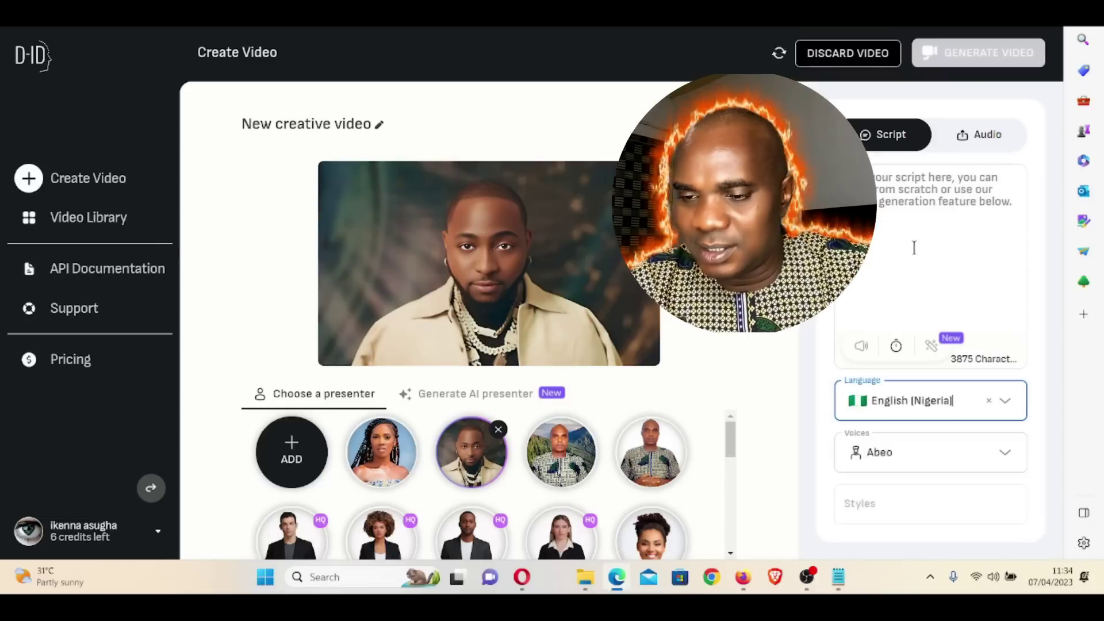
Change the voice from Abeo to Ezinne and play a sample
{"action": "left_click", "coordinate": [1001, 463]}
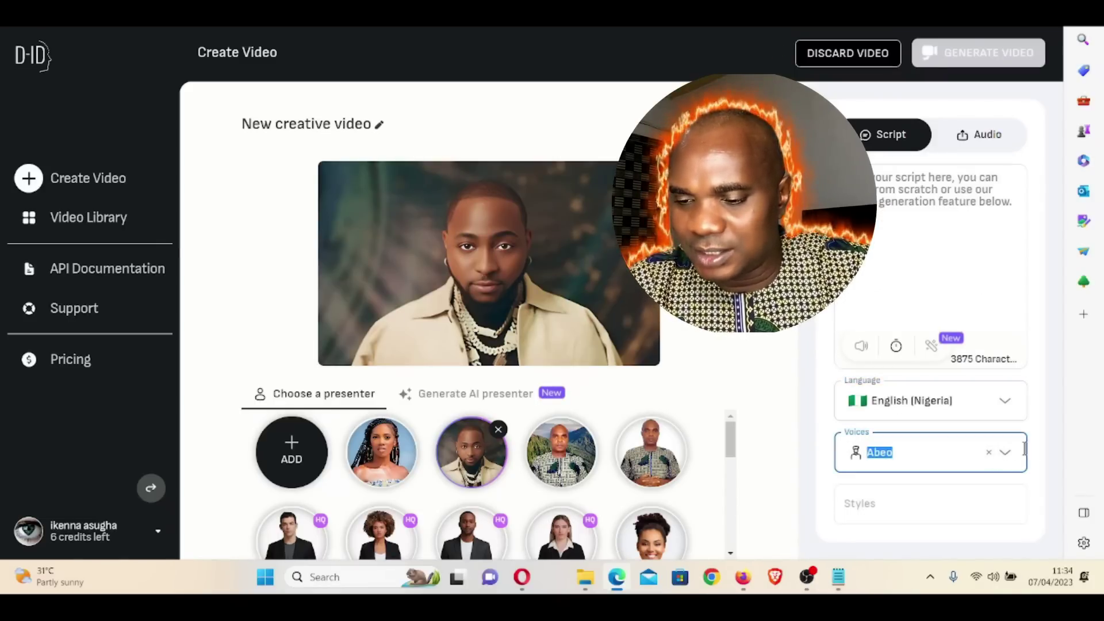
{"action": "left_click", "coordinate": [1003, 457]}
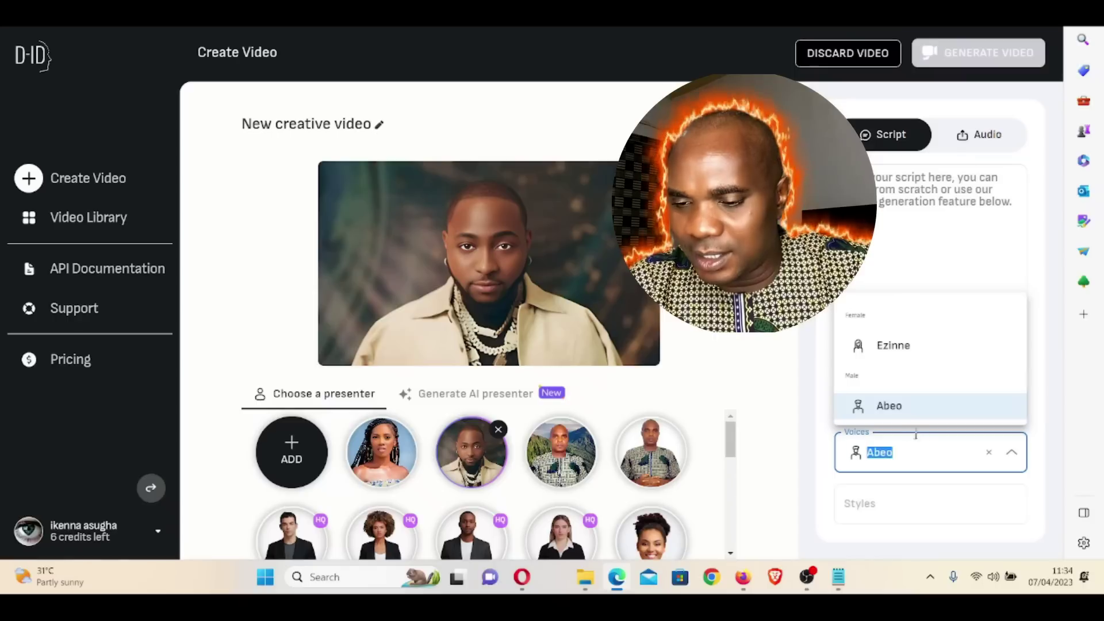
{"action": "left_click", "coordinate": [902, 347]}
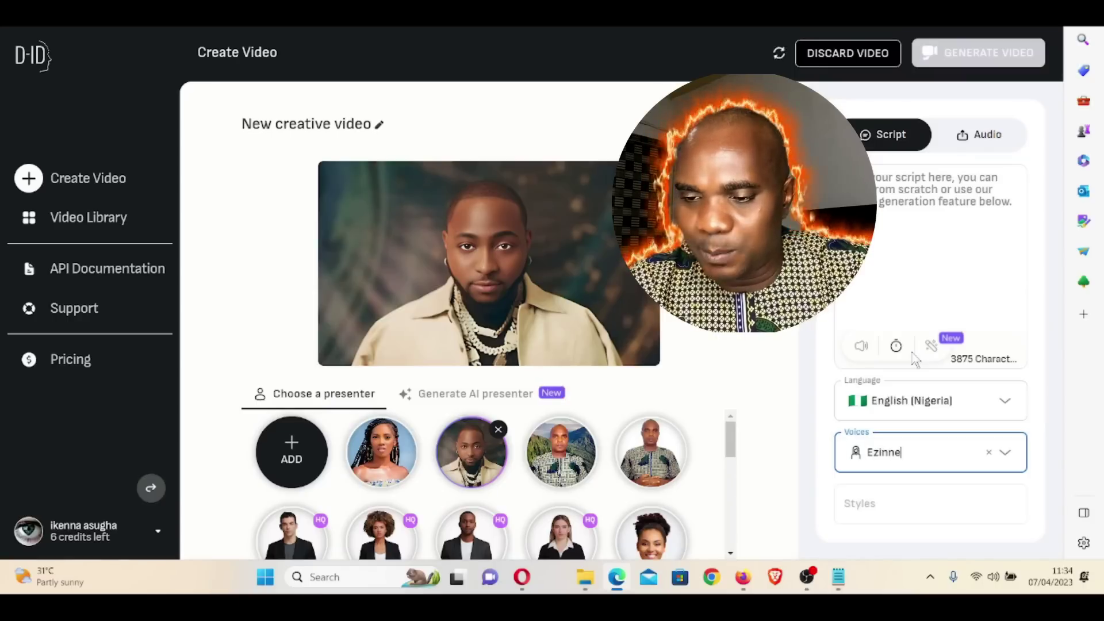
{"action": "left_click", "coordinate": [861, 347]}
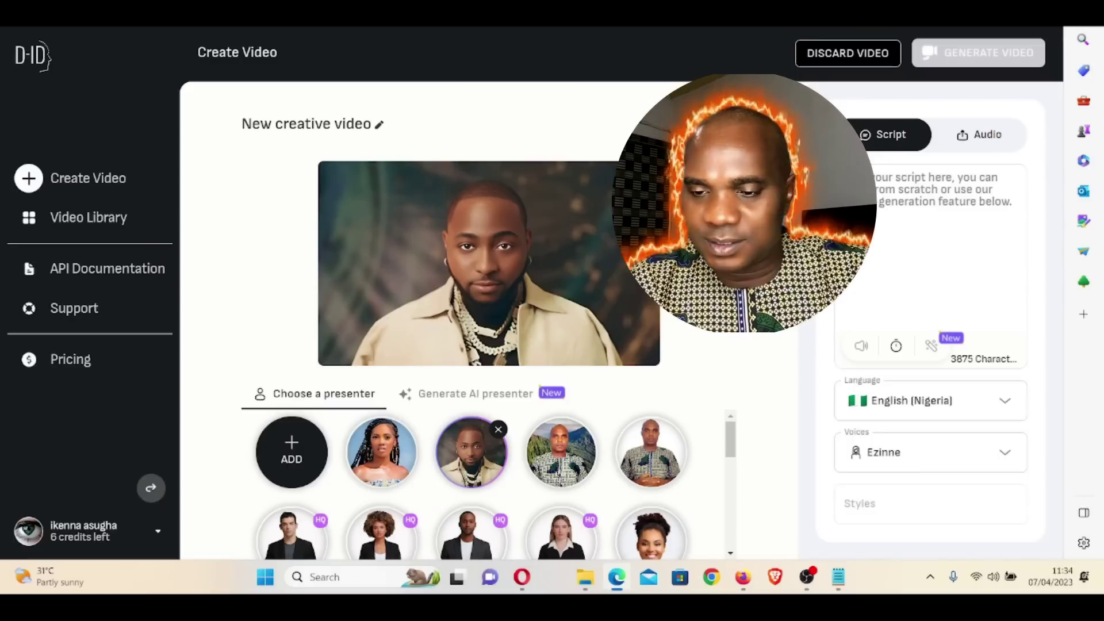
Replace the script box contents with the pasted corrected script
{"action": "key", "text": "ctrl+v"}
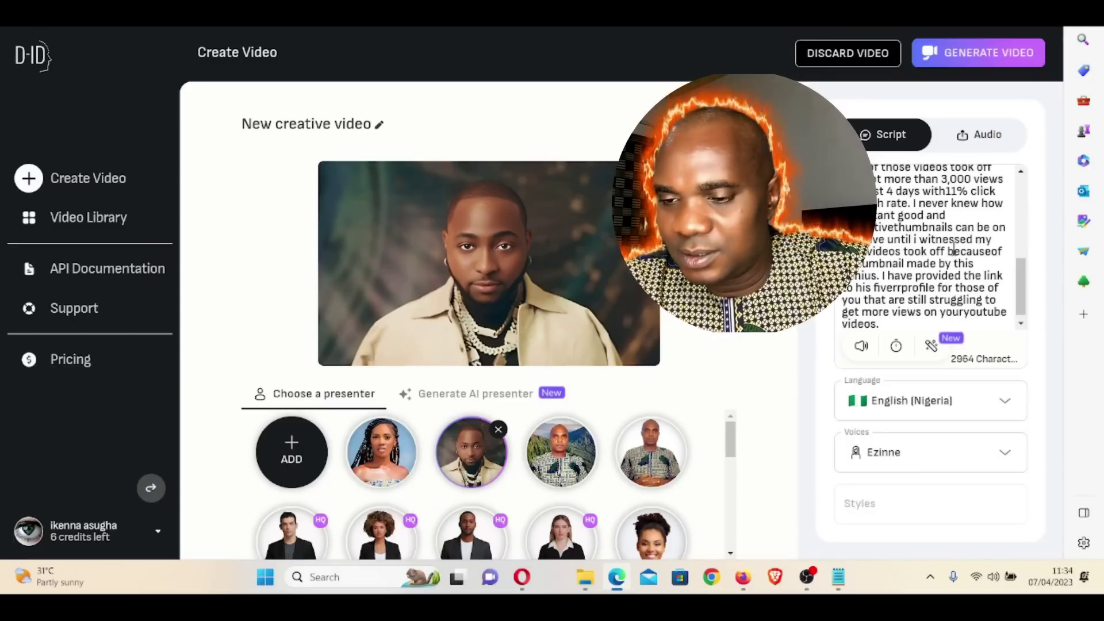
{"action": "scroll", "coordinate": [953, 248], "scroll_direction": "up", "scroll_amount": 15}
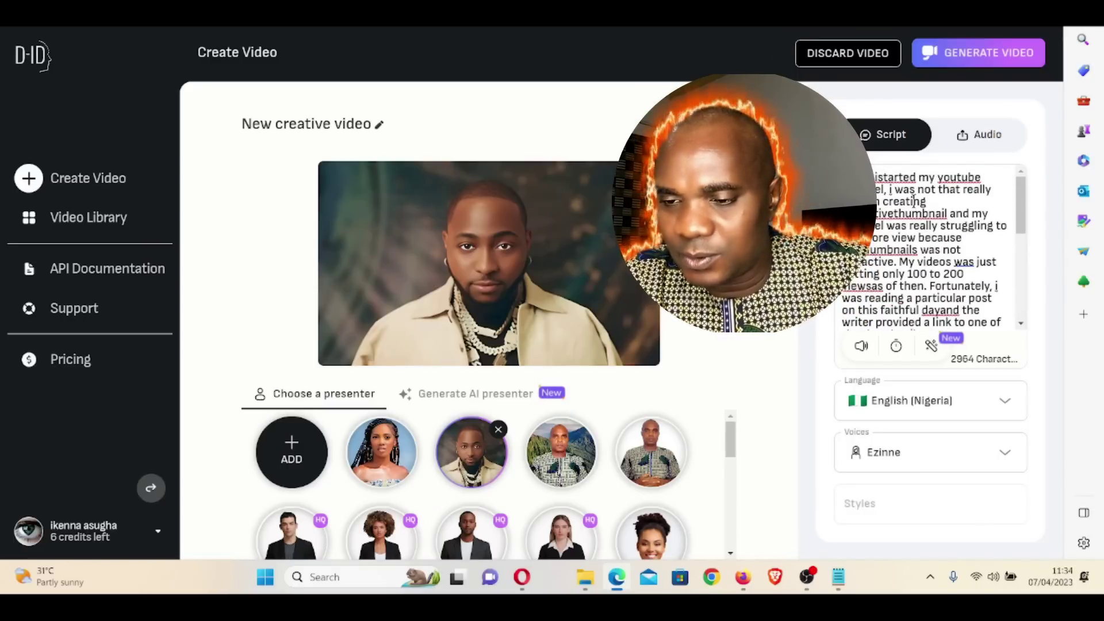
{"action": "key", "text": "ctrl+a"}
{"action": "key", "text": "ctrl+v"}
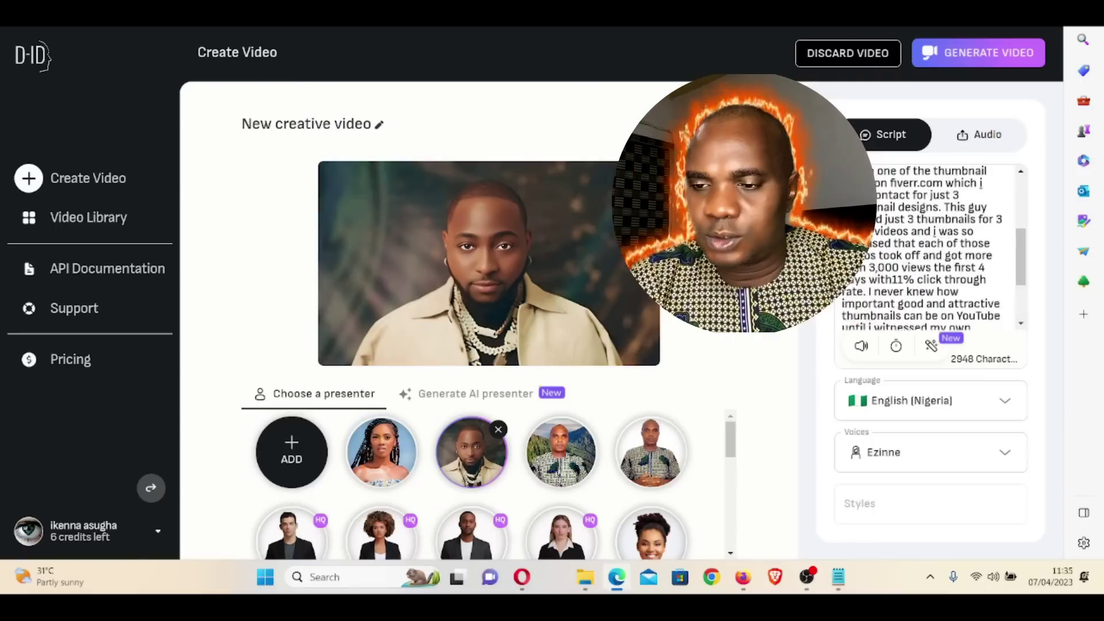
{"action": "scroll", "coordinate": [931, 247], "scroll_direction": "up", "scroll_amount": 5}
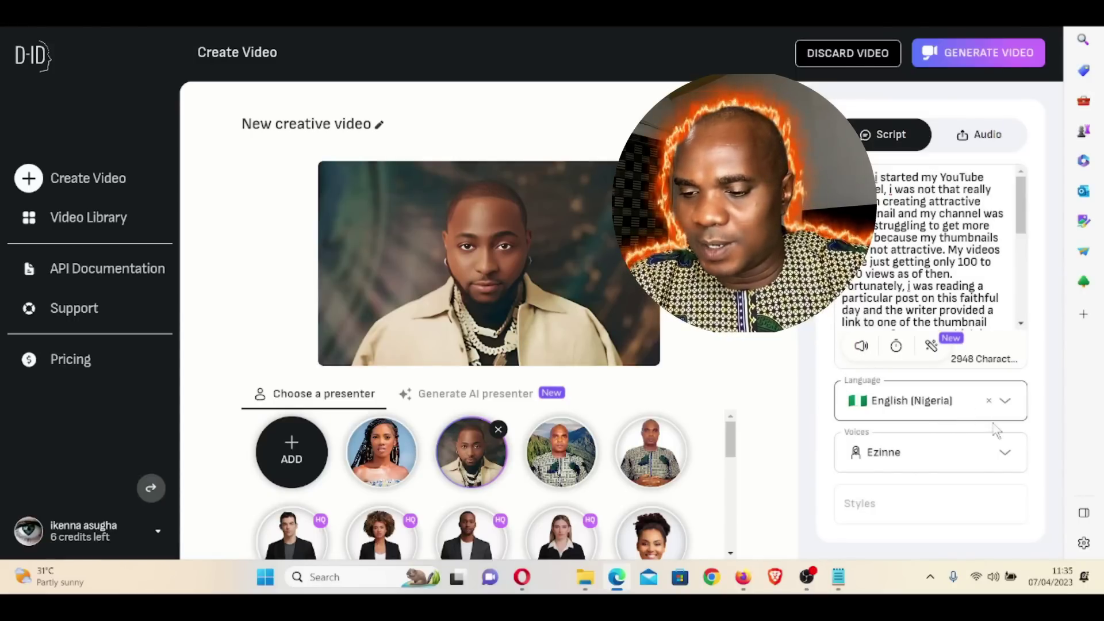
Choose the male voice Abeo and preview the script
{"action": "left_click", "coordinate": [1003, 452]}
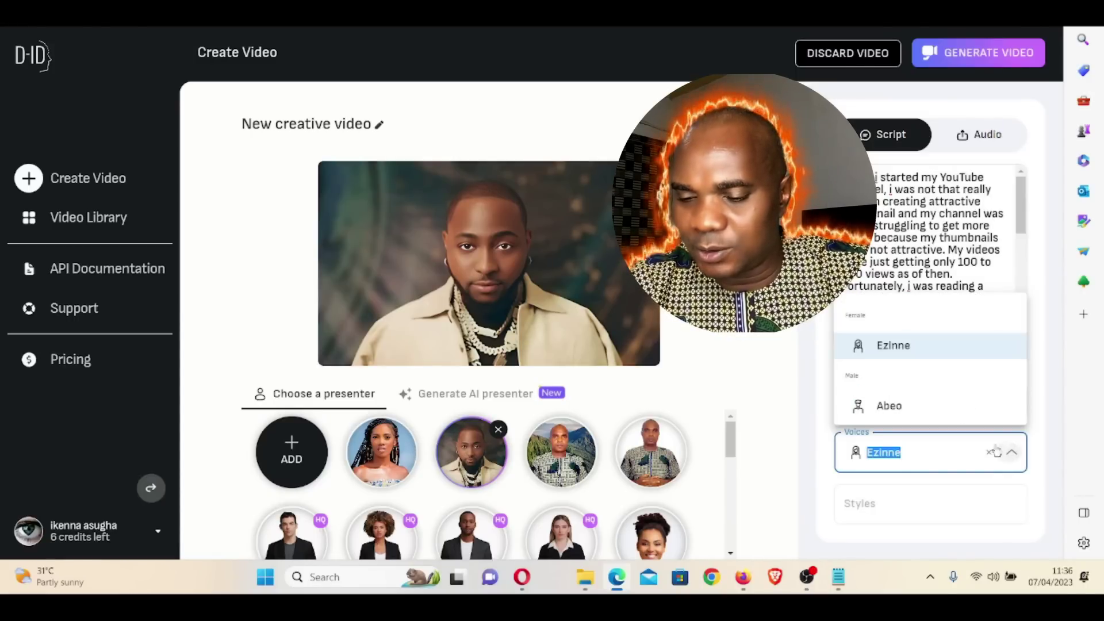
{"action": "left_click", "coordinate": [892, 412]}
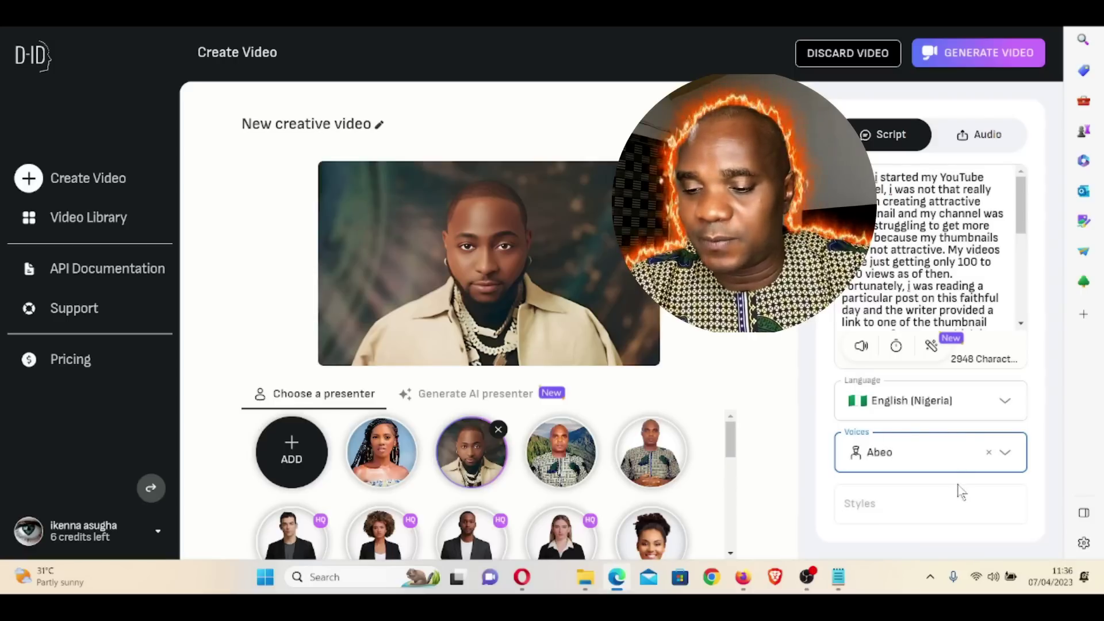
{"action": "left_click", "coordinate": [862, 347]}
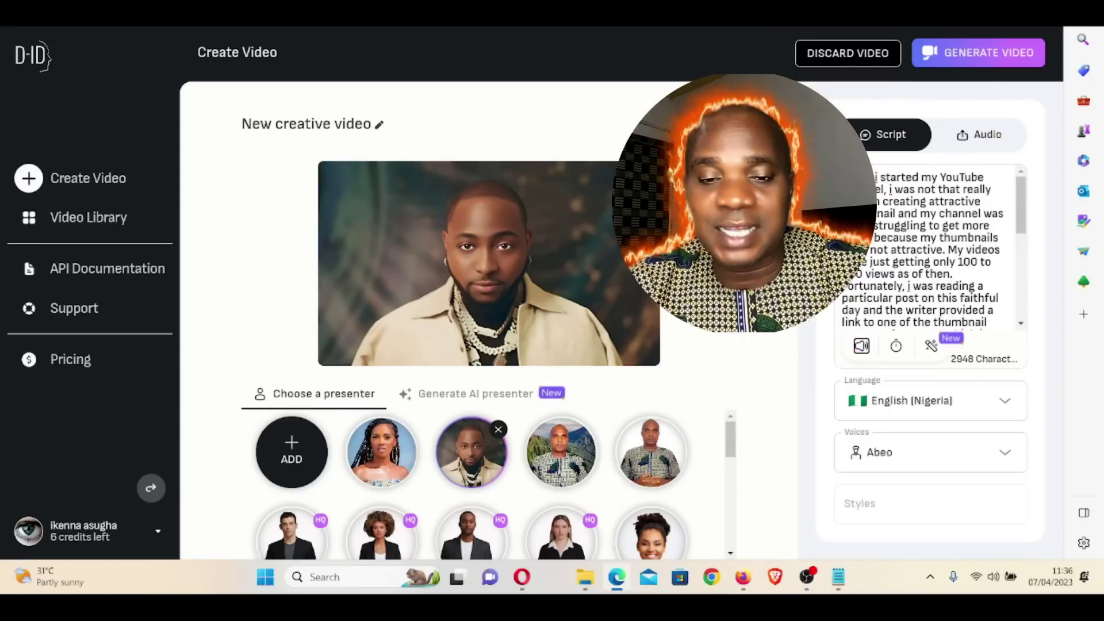
Generate the Davido video from the script, confirming the 4-credit charge
{"action": "left_click", "coordinate": [994, 146]}
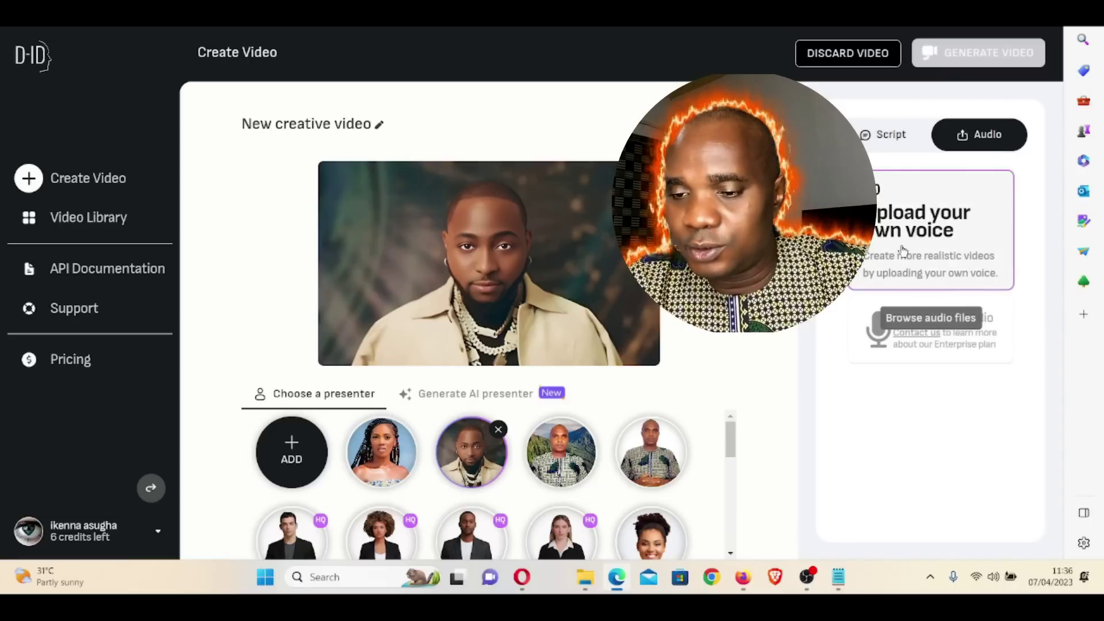
{"action": "left_click", "coordinate": [895, 144]}
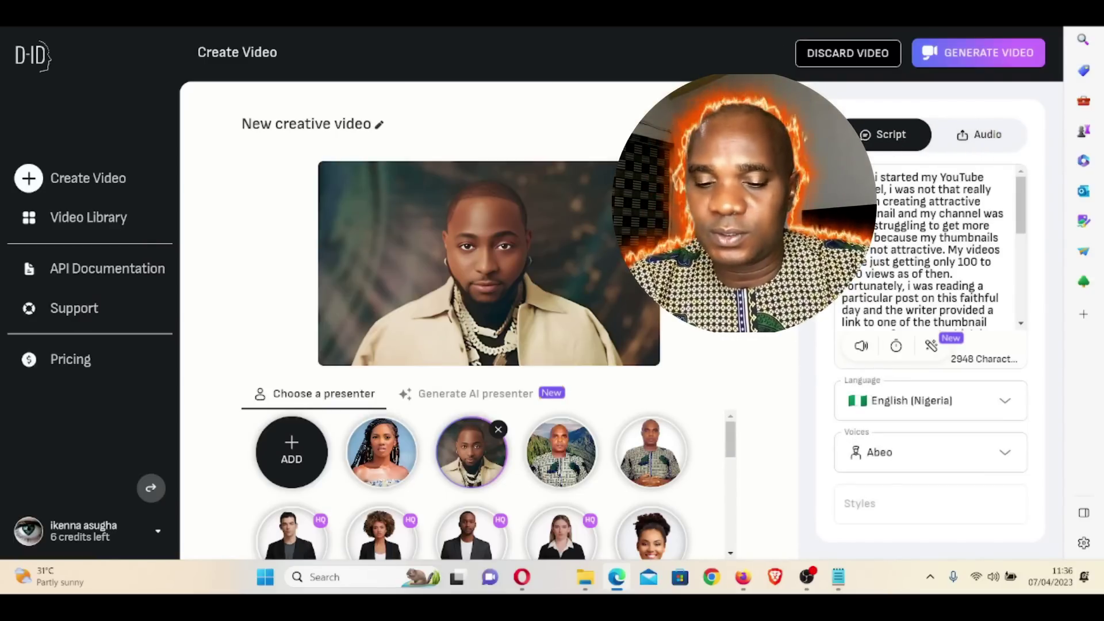
{"action": "left_click", "coordinate": [978, 63]}
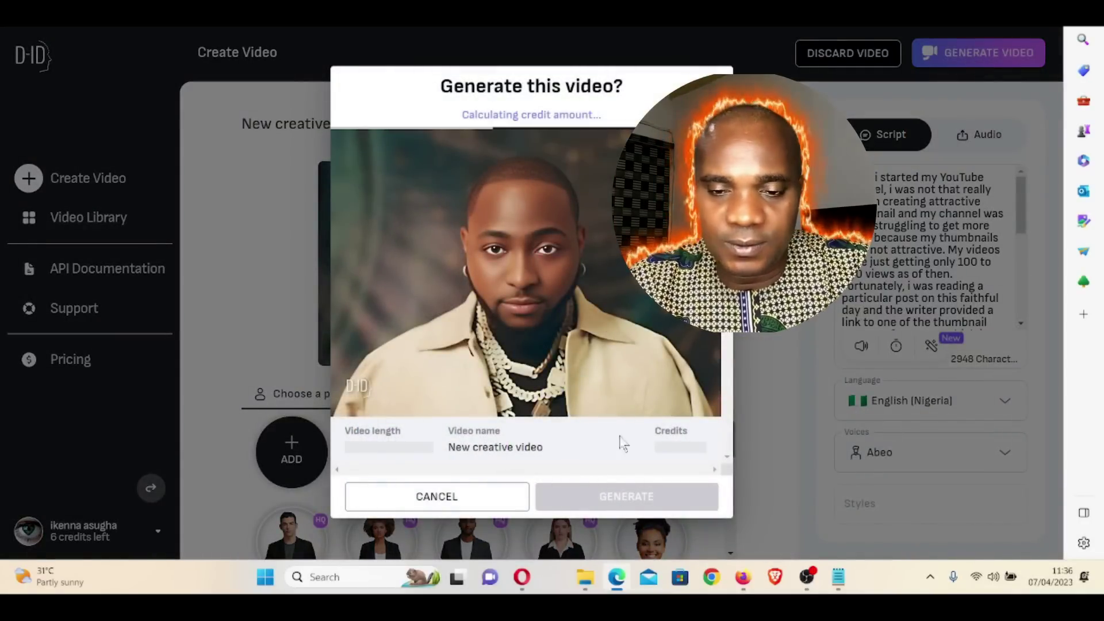
{"action": "left_click", "coordinate": [632, 497]}
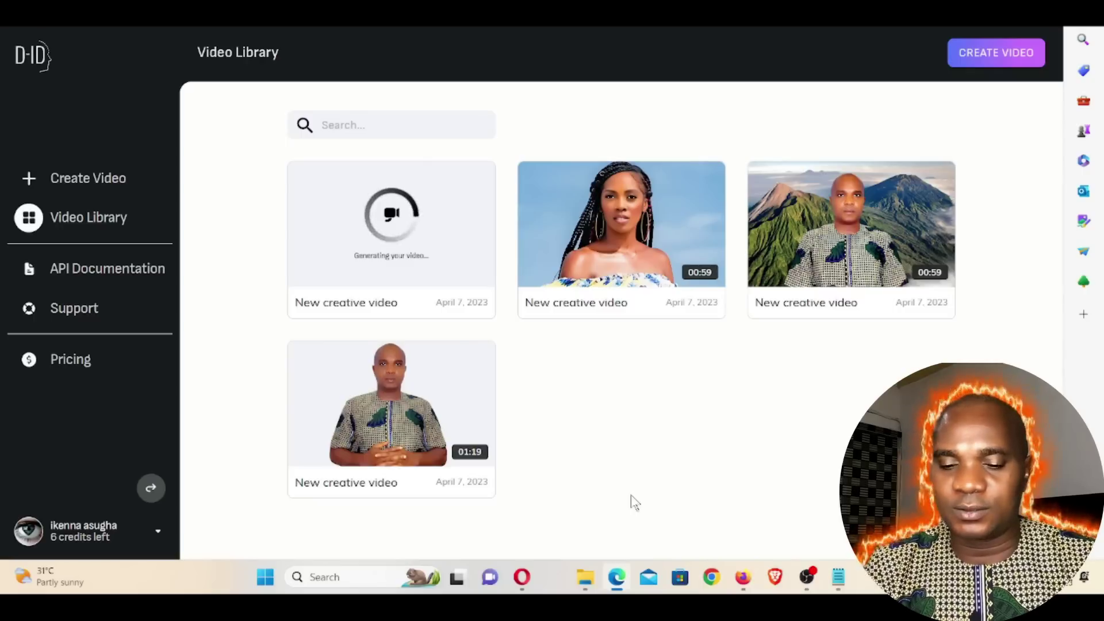
Play the downloaded Tiwa Savage clip, New creative video (2), from Downloads, then pause and close Media Player
{"action": "left_click", "coordinate": [586, 576]}
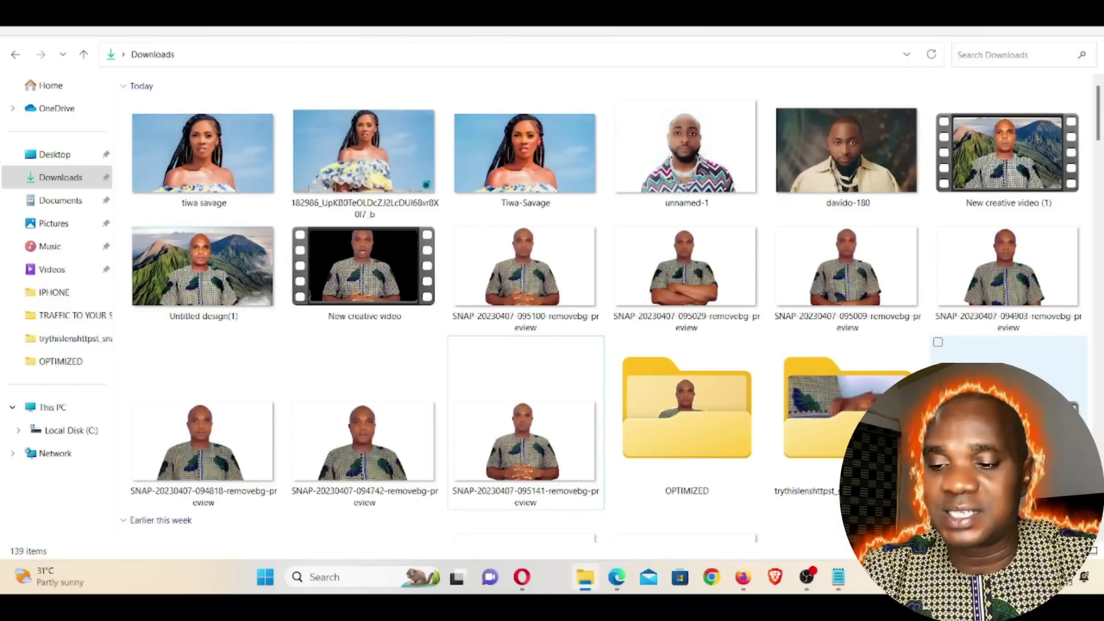
{"action": "double_click", "coordinate": [978, 403]}
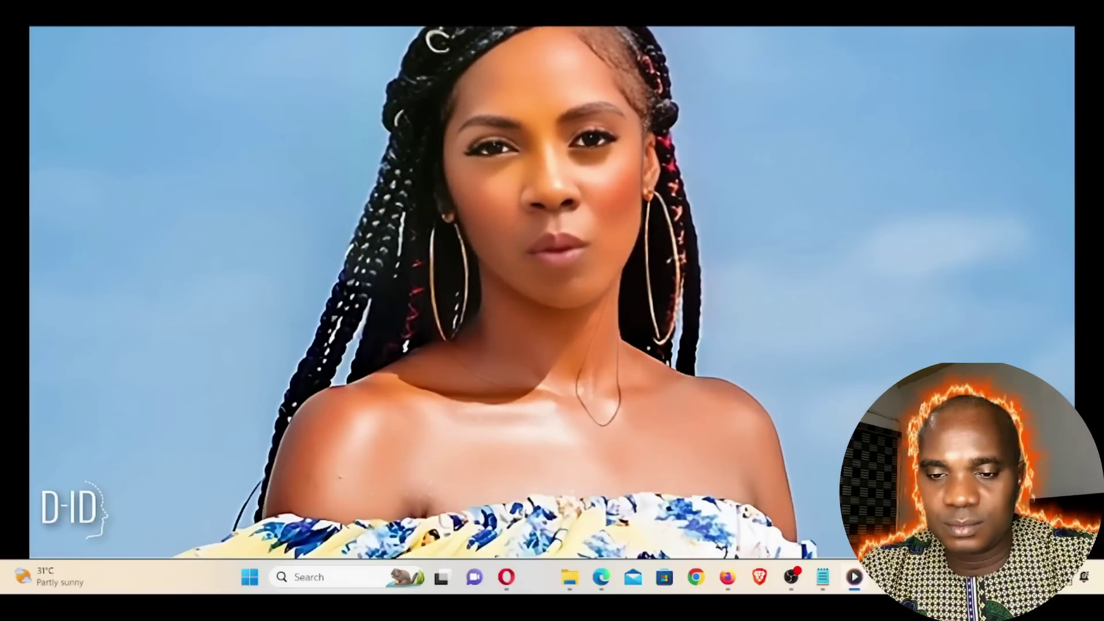
{"action": "mouse_move", "coordinate": [1067, 191]}
{"action": "key", "text": "space"}
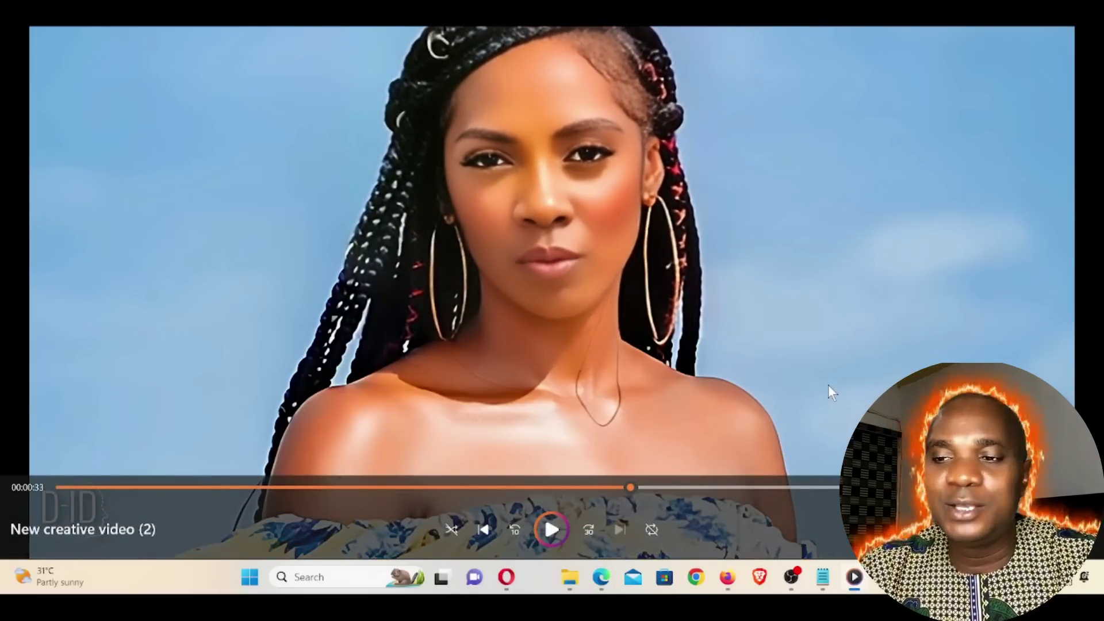
{"action": "key", "text": "Escape"}
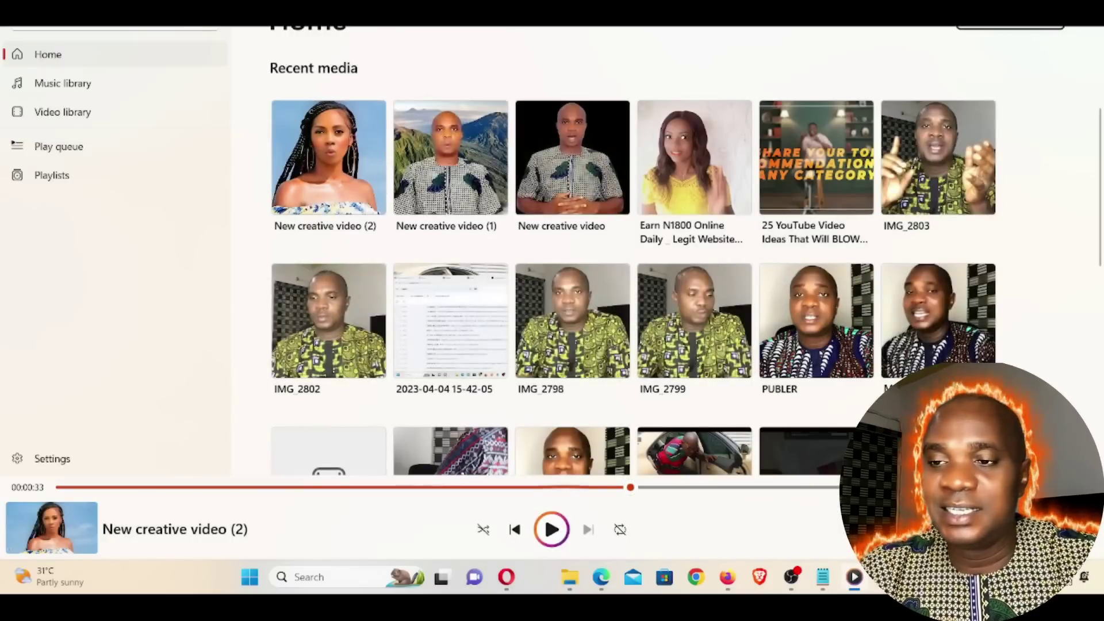
{"action": "key", "text": "alt+F4"}
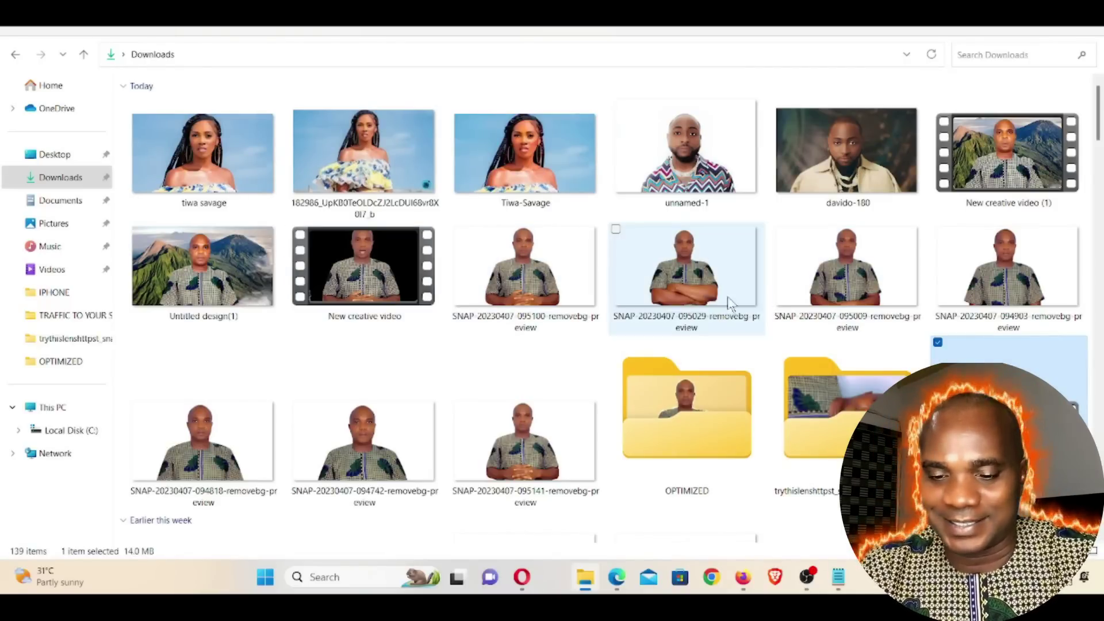
Preview the newly generated 0:54 Davido video in the Video Library, download it, and pause the preview
{"action": "left_click", "coordinate": [617, 577]}
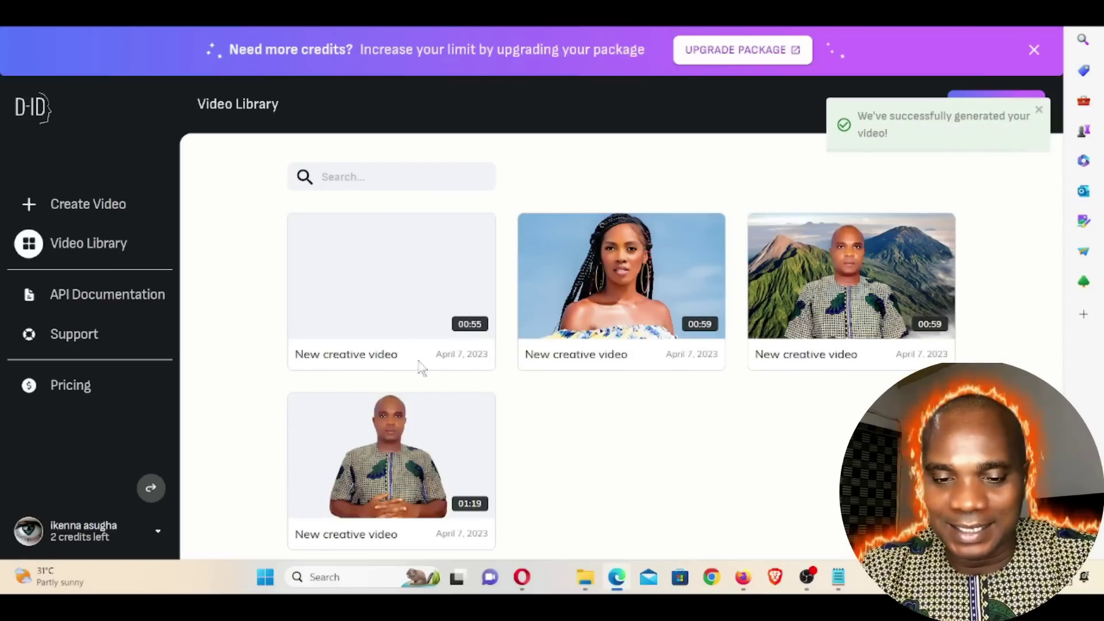
{"action": "mouse_move", "coordinate": [394, 280]}
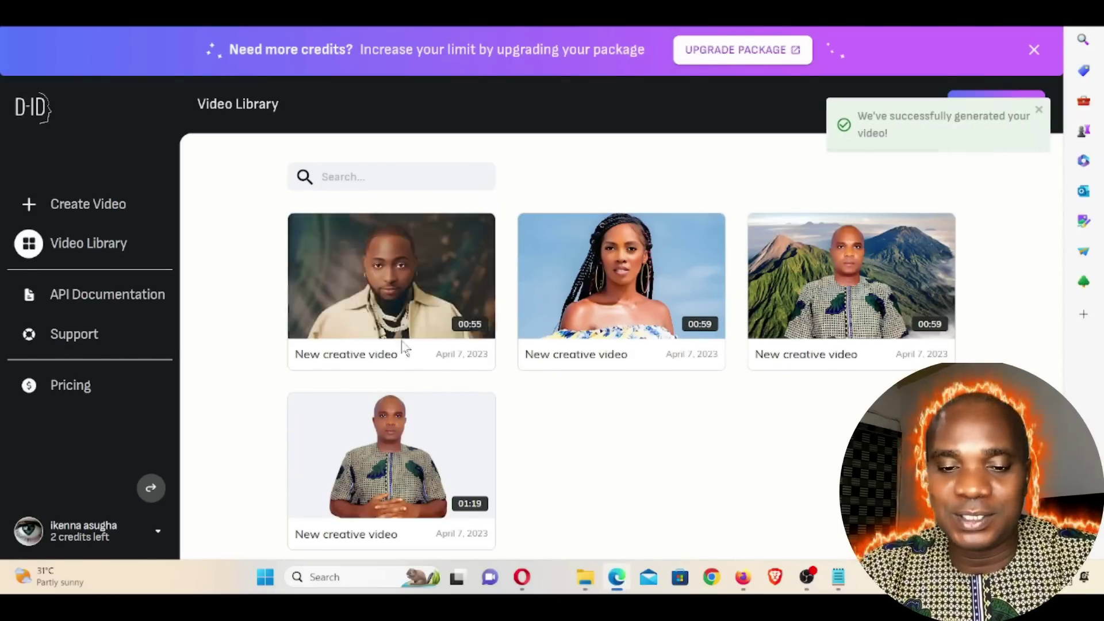
{"action": "left_click", "coordinate": [391, 277]}
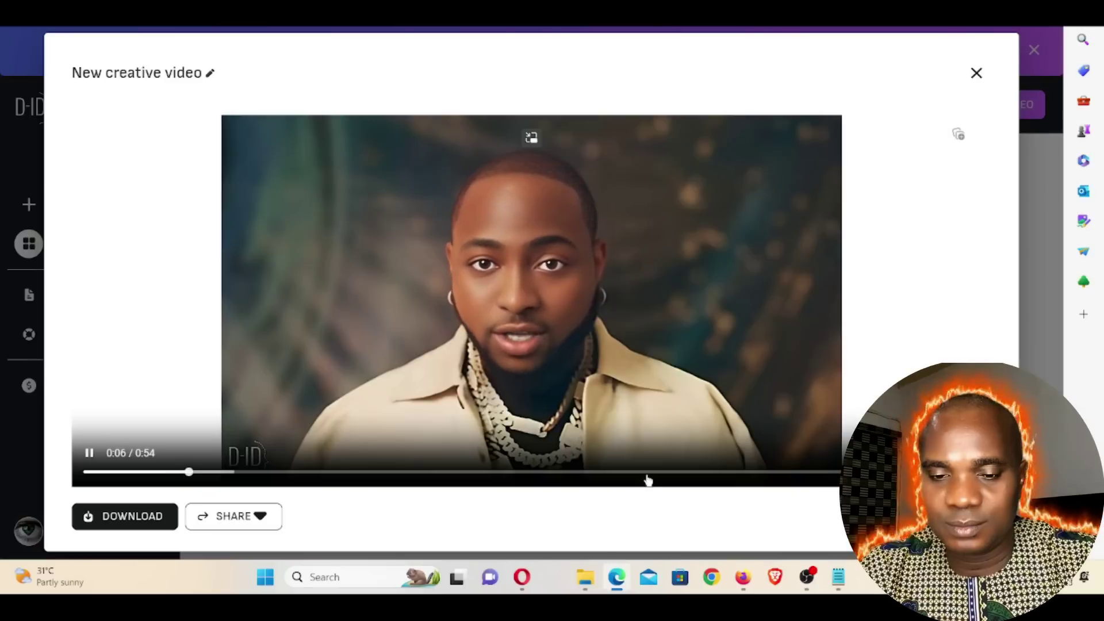
{"action": "left_click", "coordinate": [132, 520]}
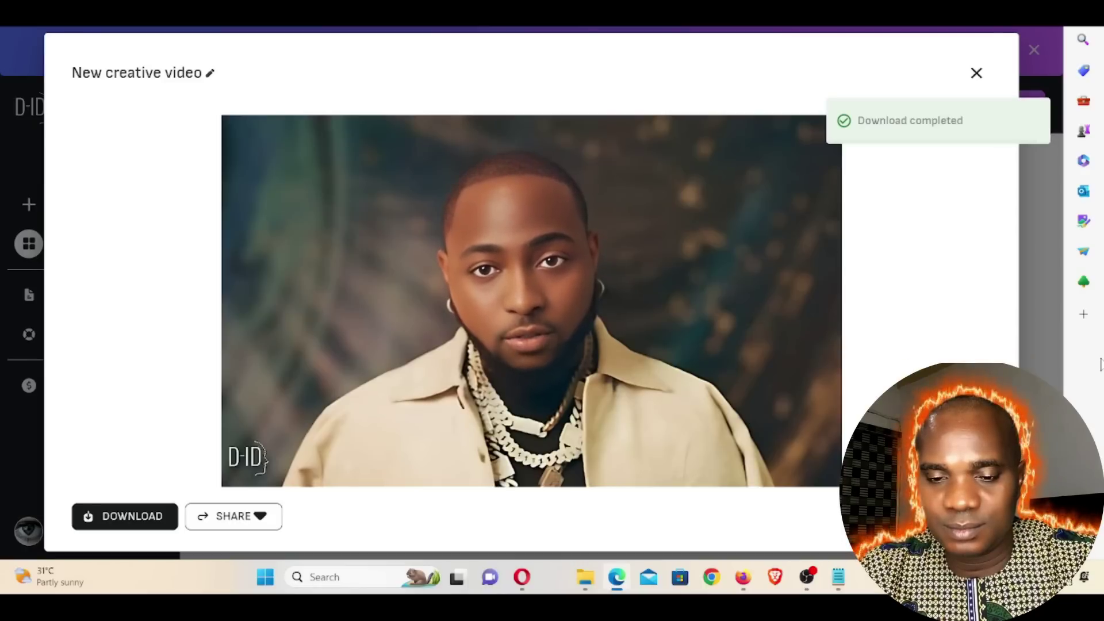
{"action": "mouse_move", "coordinate": [259, 403]}
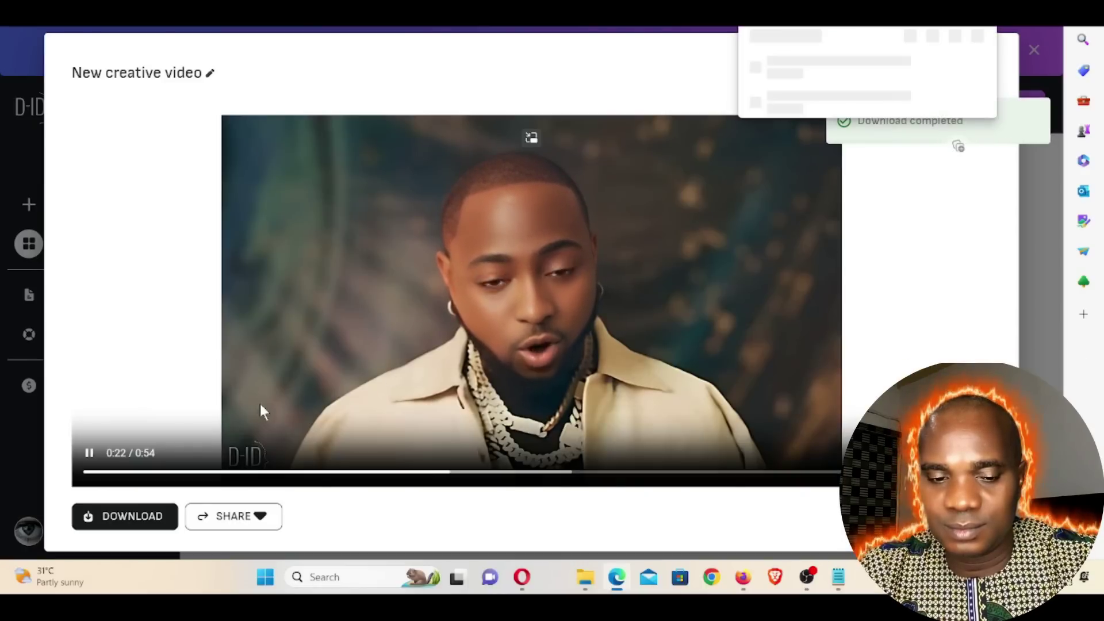
{"action": "left_click", "coordinate": [88, 460]}
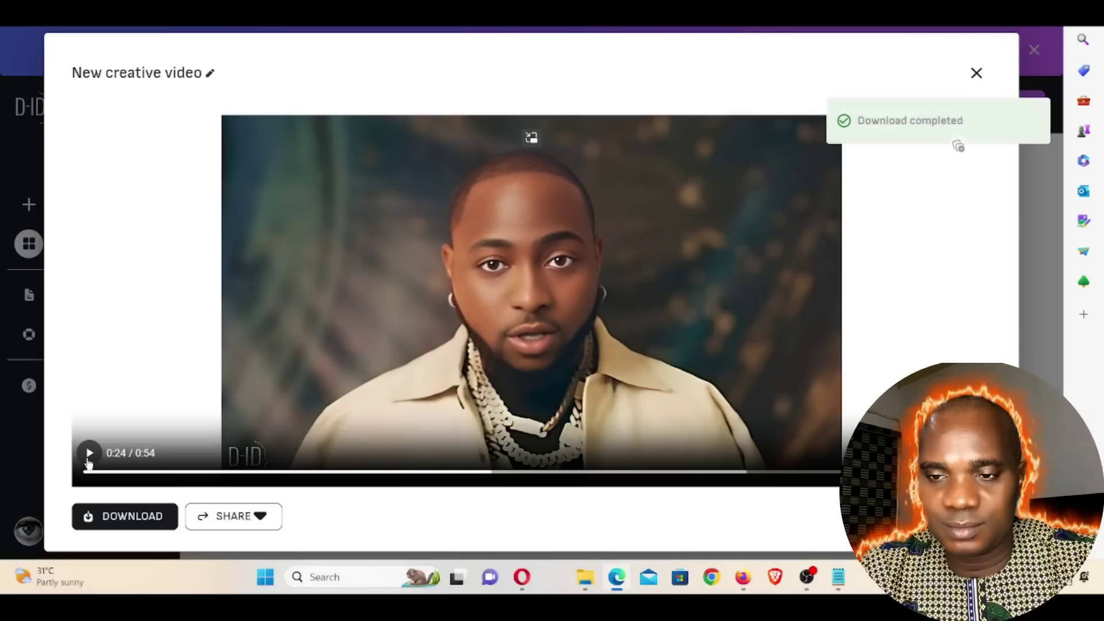
Play New creative video (3) from Downloads, pausing and resuming it until it stops at 00:00:24
{"action": "left_click", "coordinate": [577, 577]}
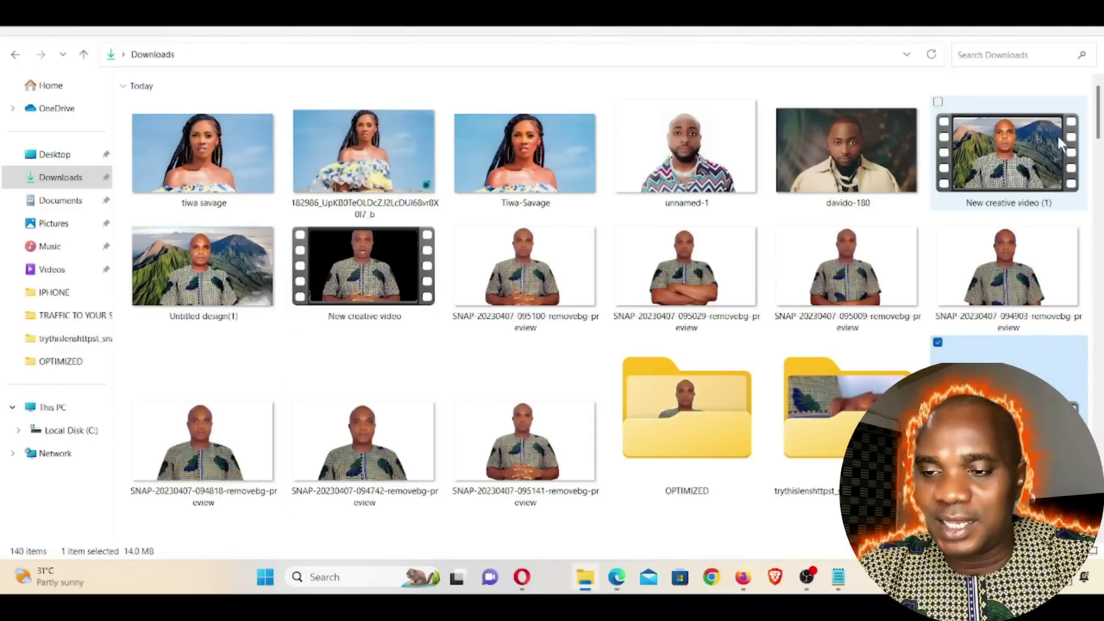
{"action": "scroll", "coordinate": [934, 264], "scroll_direction": "down", "scroll_amount": 4}
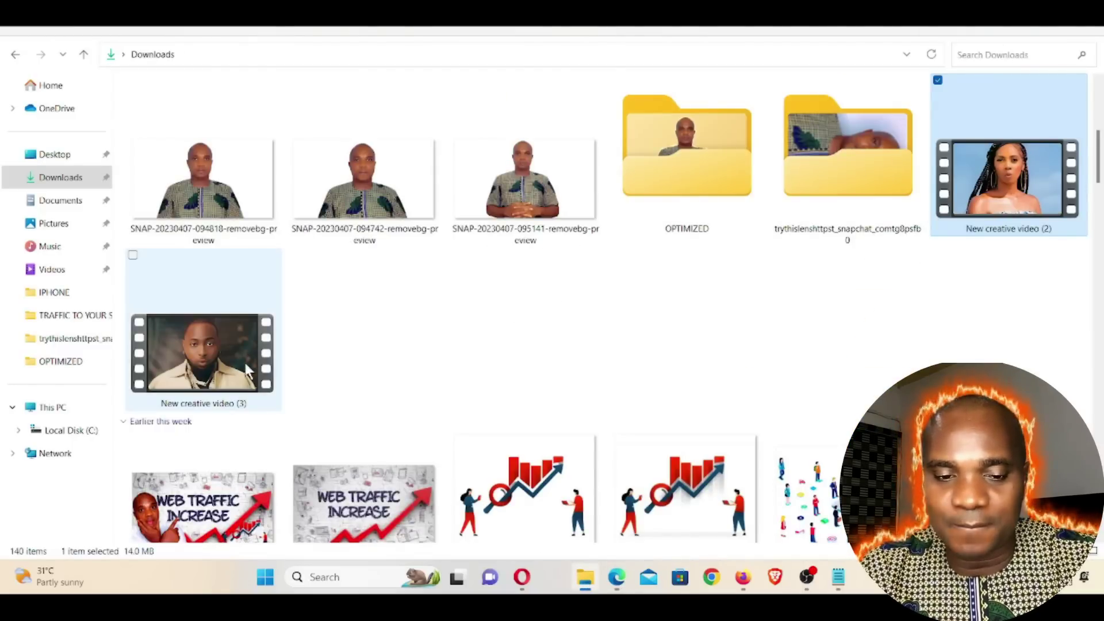
{"action": "double_click", "coordinate": [192, 354]}
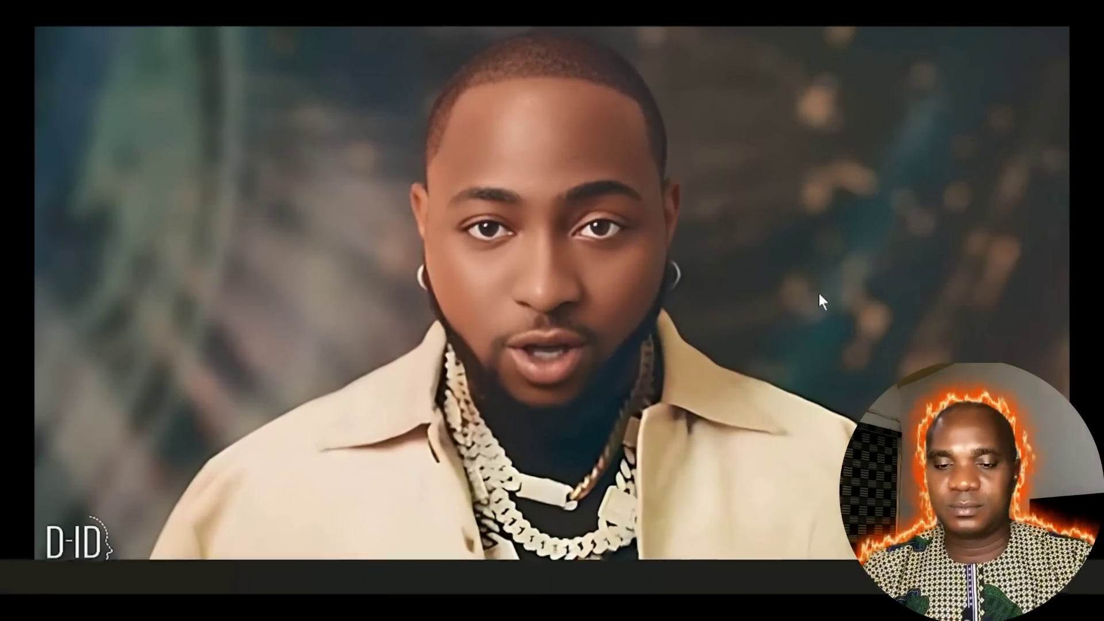
{"action": "mouse_move", "coordinate": [819, 291]}
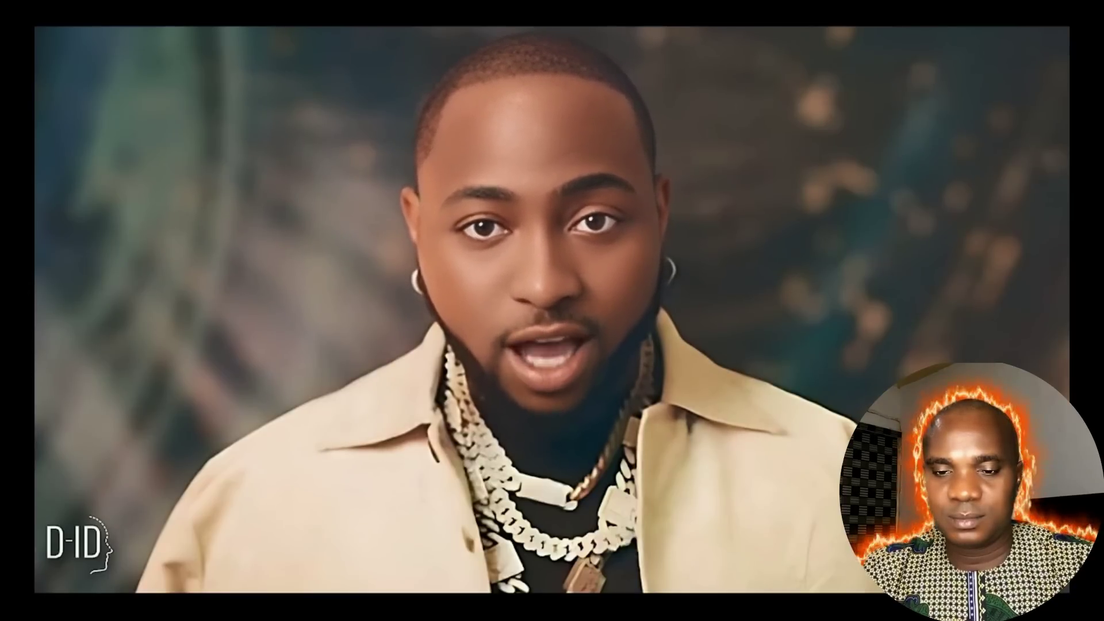
{"action": "left_click", "coordinate": [819, 292]}
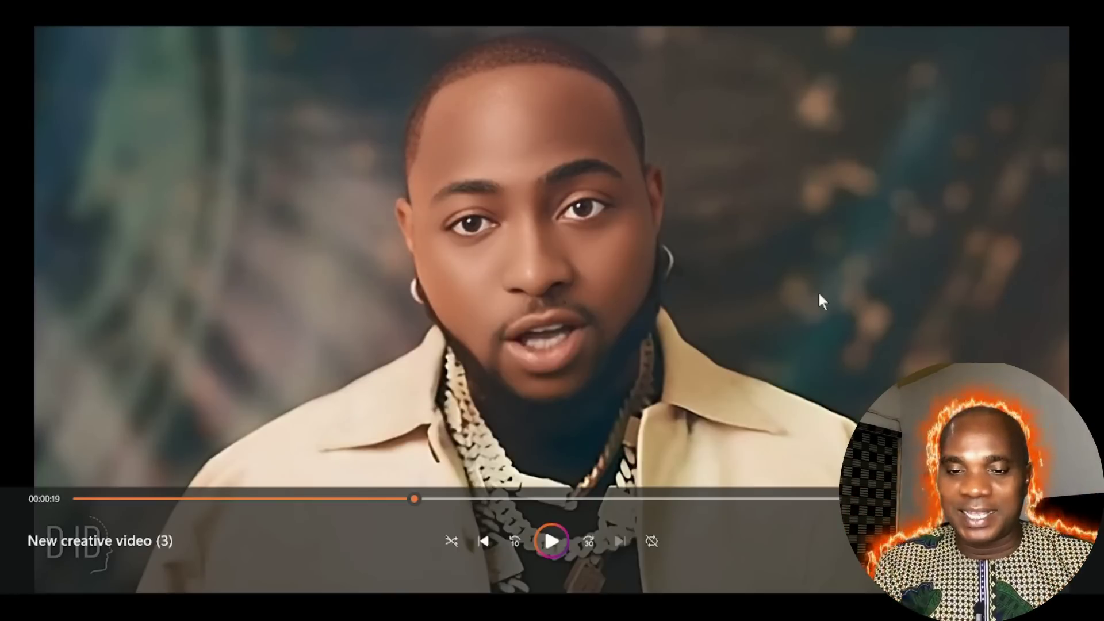
{"action": "left_click", "coordinate": [818, 293]}
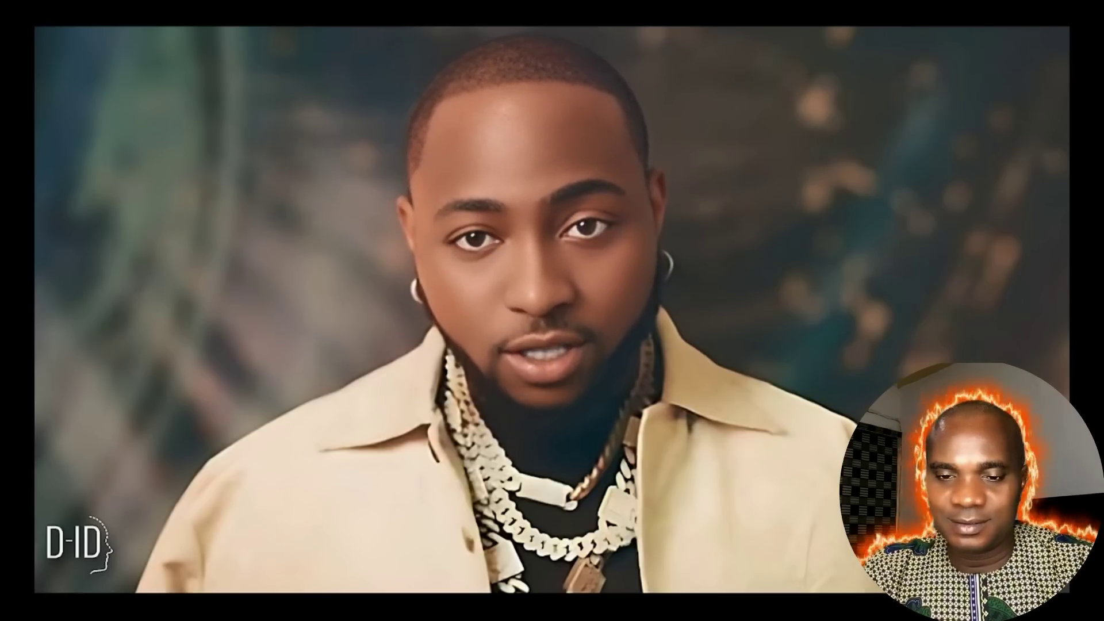
{"action": "left_click", "coordinate": [818, 291]}
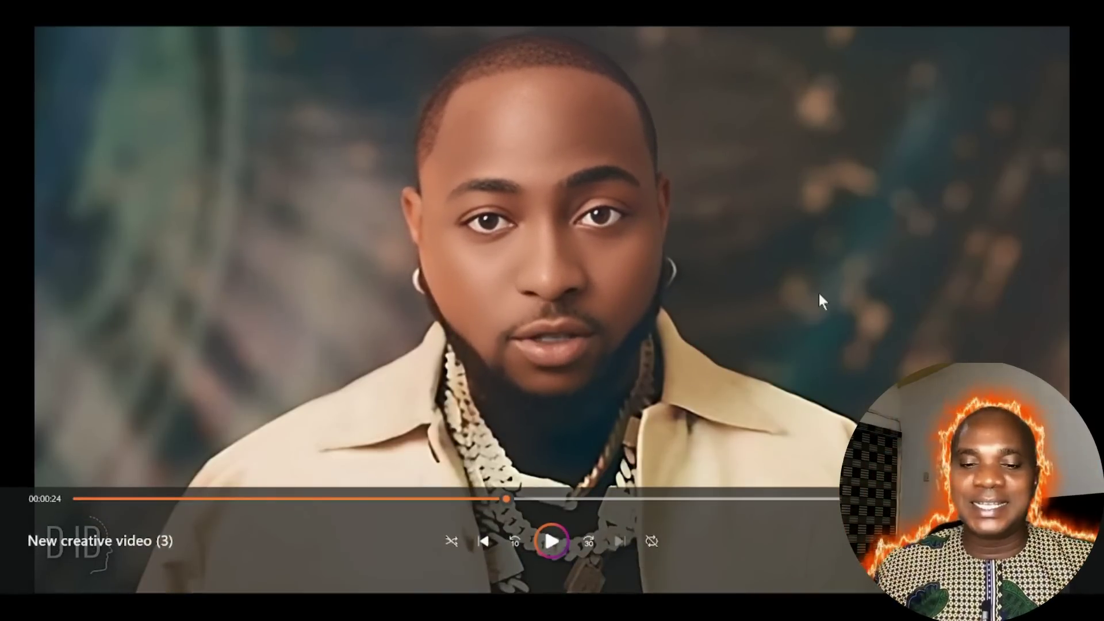